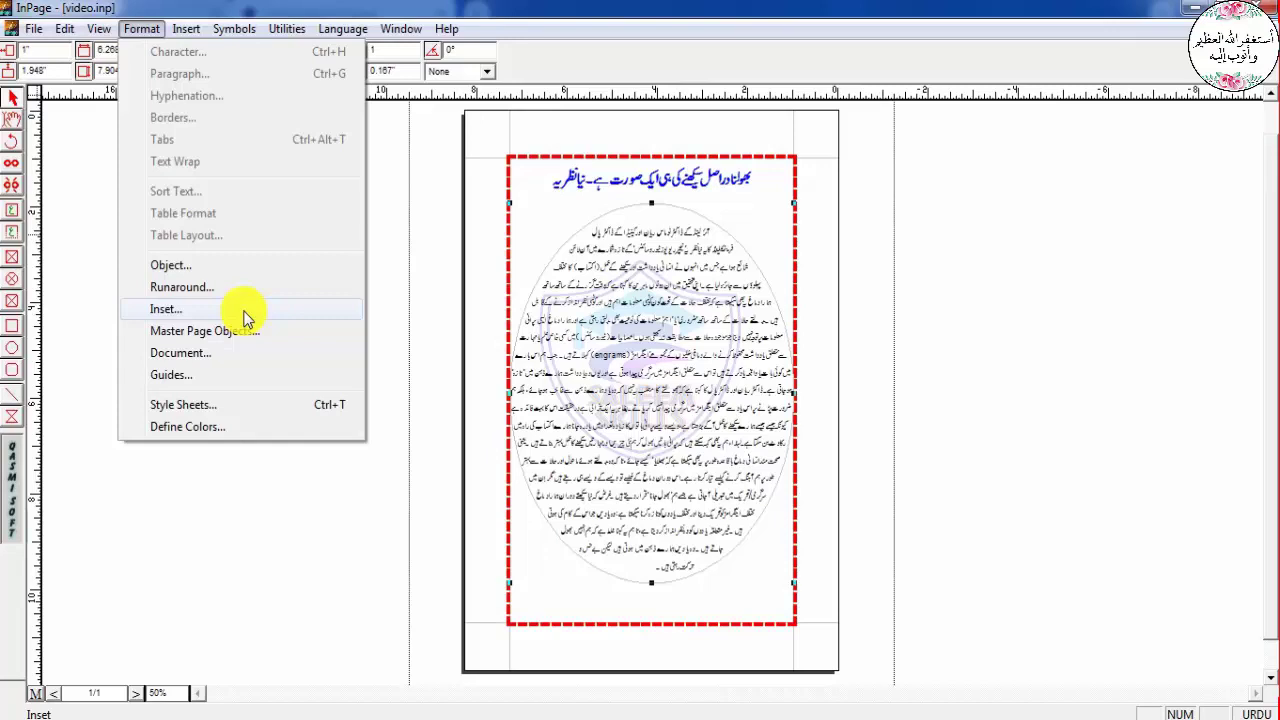
Examine the sample page with its dashed border and elliptical text box at 100% and at full-page view
left_click(640, 302)
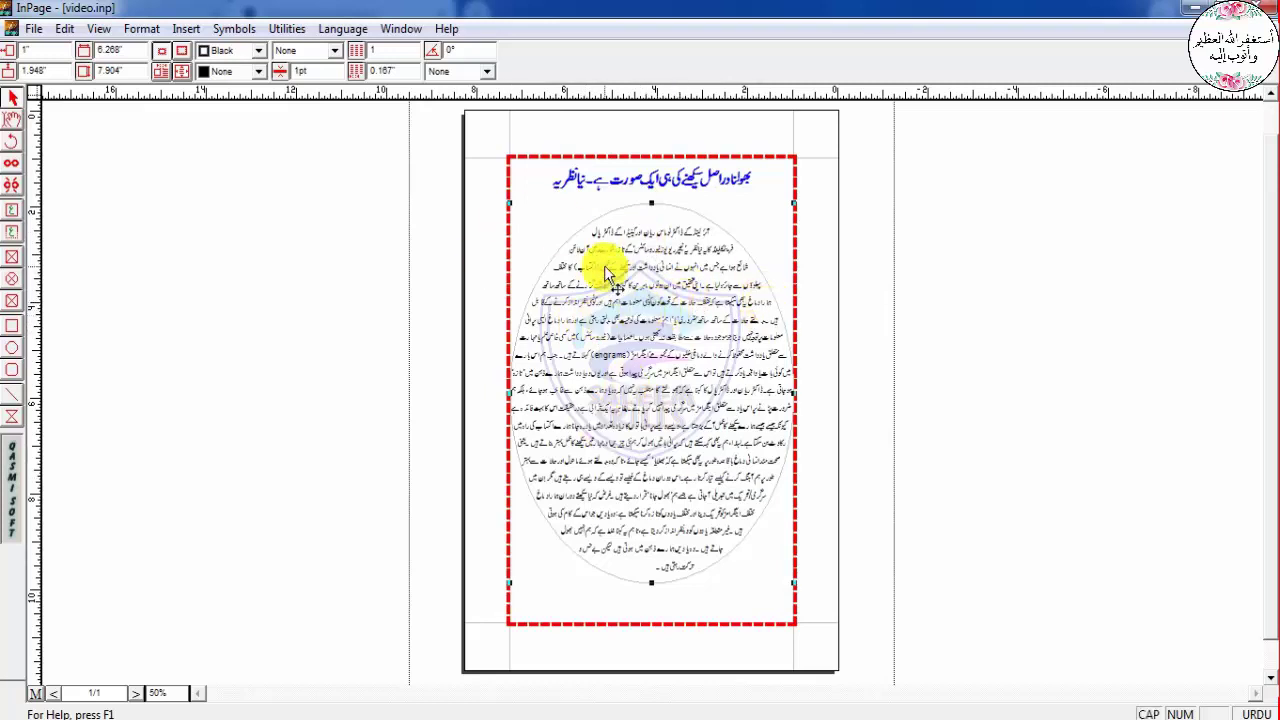
key("ctrl+1")
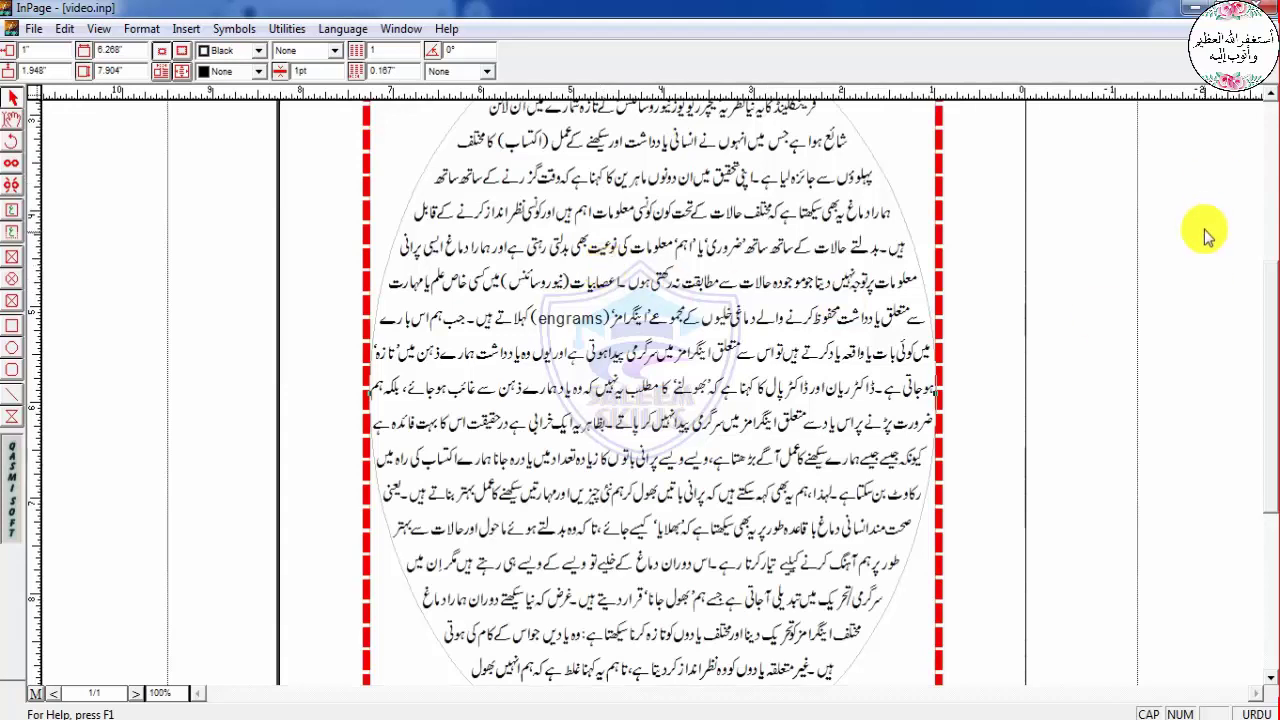
scroll(1250, 212, "up", 3)
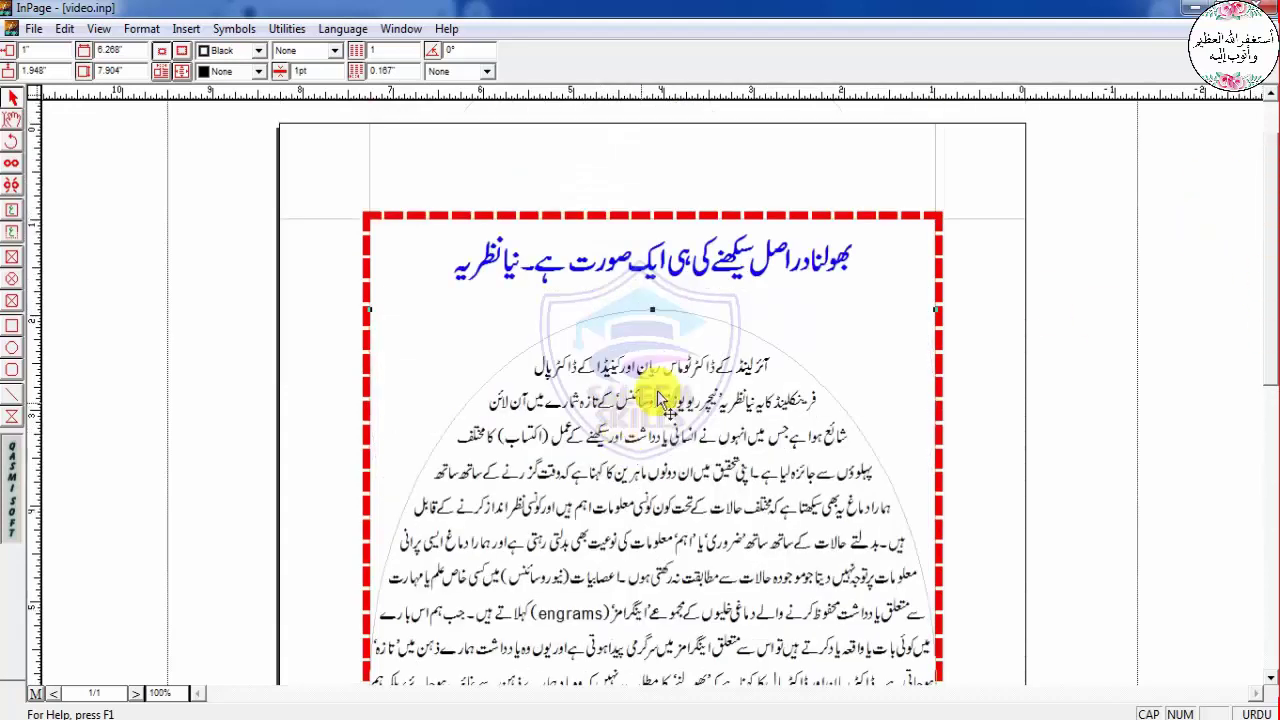
key("ctrl+0")
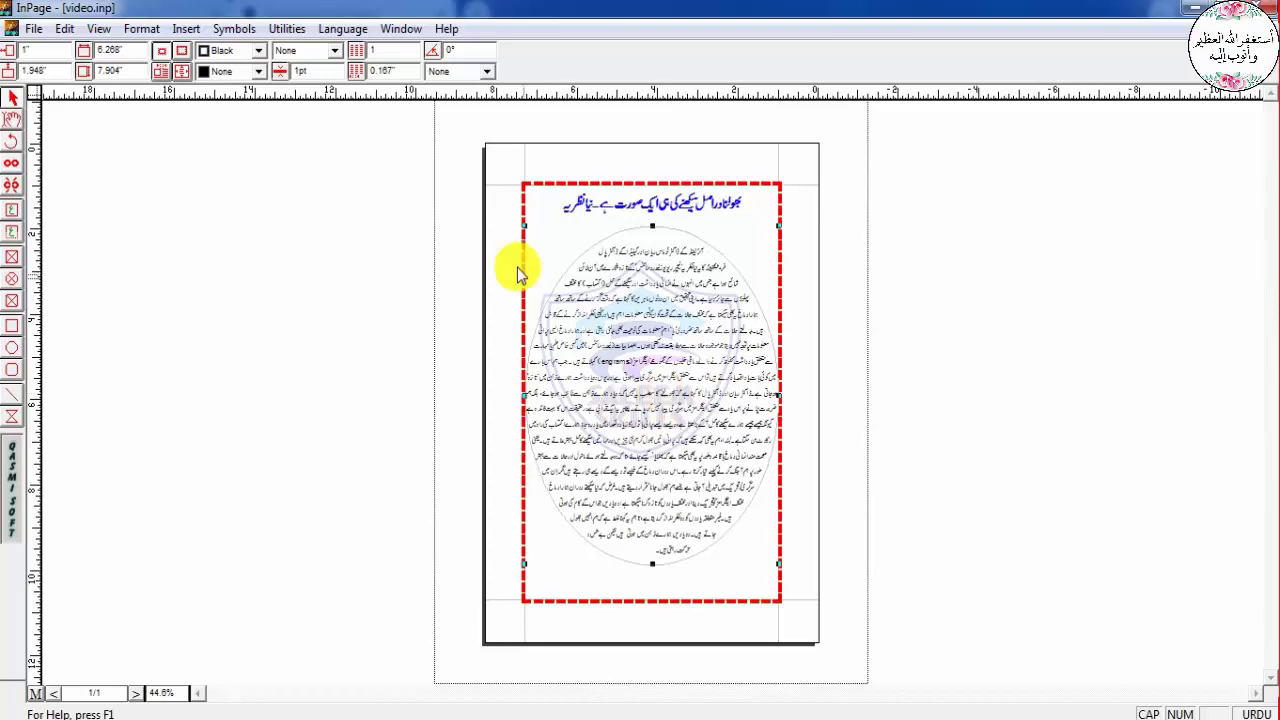
left_click_drag(491, 222, 931, 591)
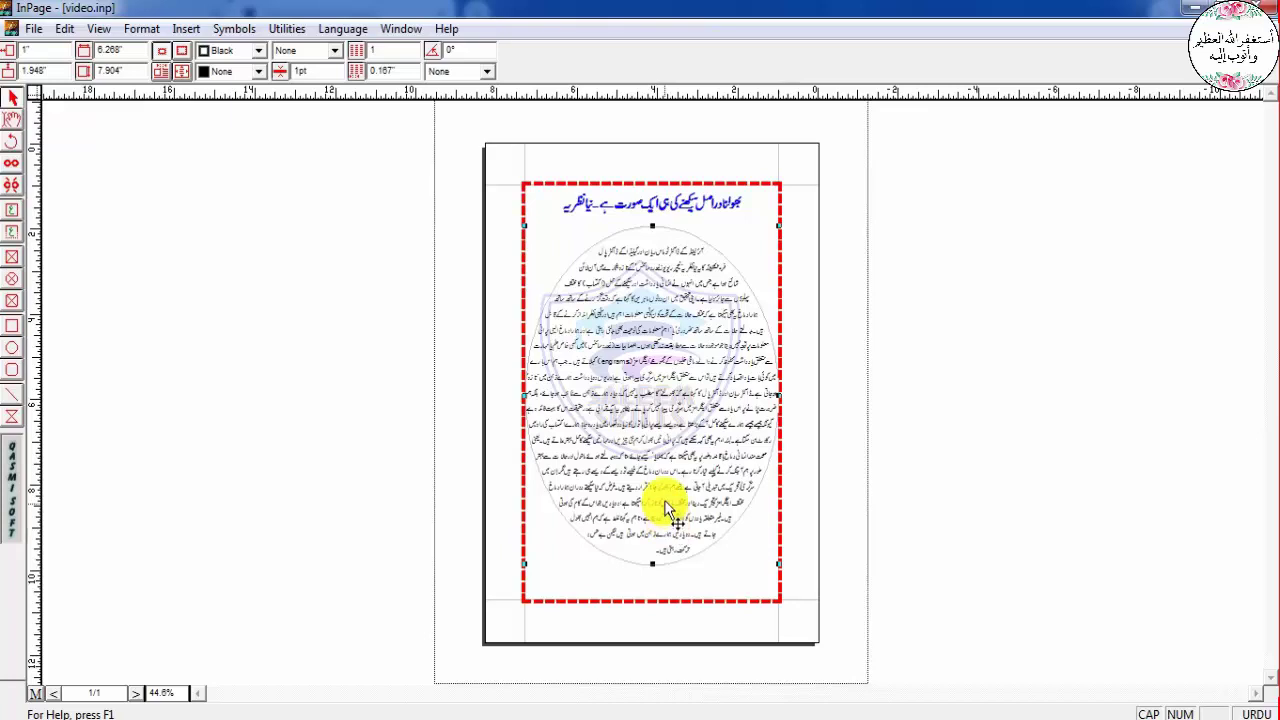
Create a new one-page A4 portrait document with 1" margins, right-to-left direction and an automatic text box
left_click(33, 28)
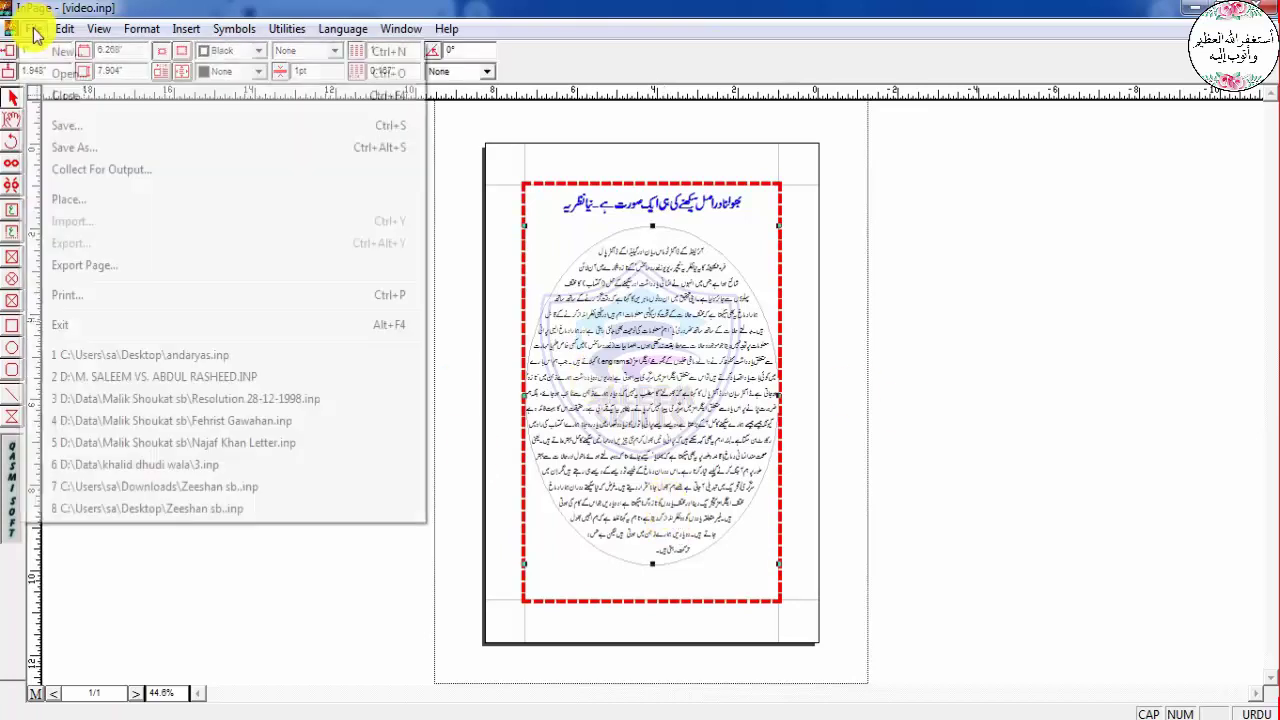
left_click(75, 50)
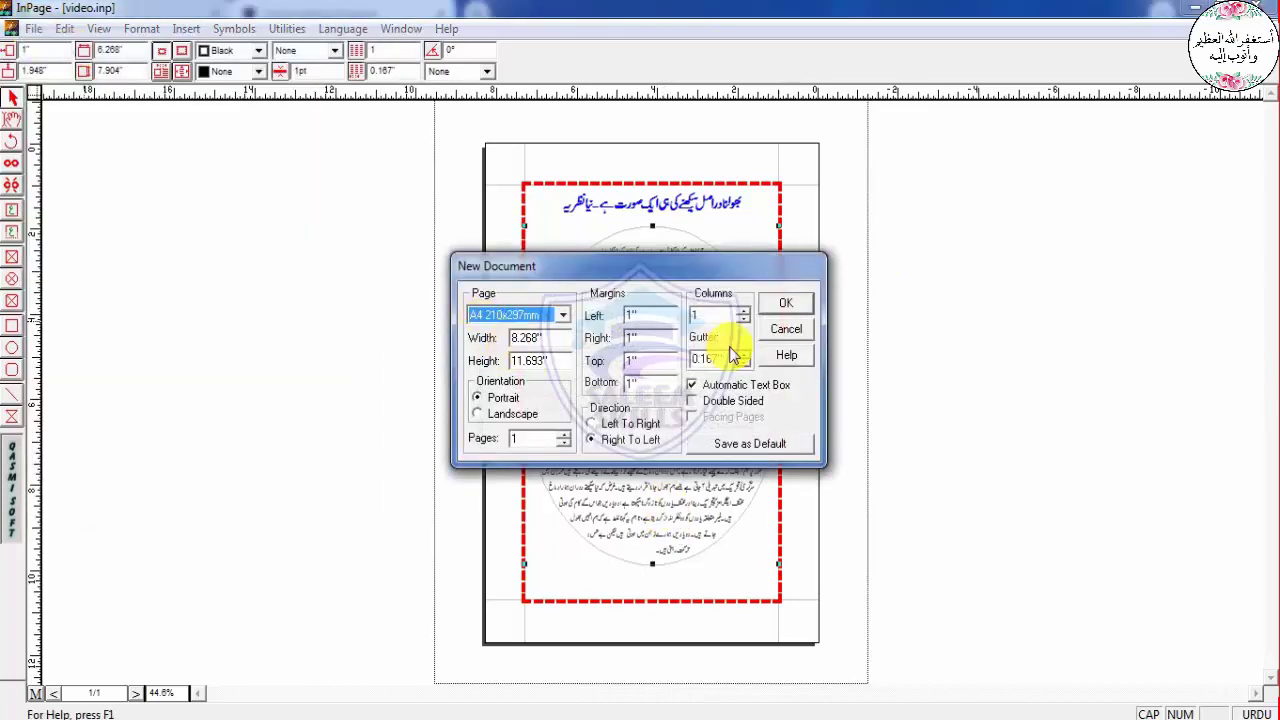
left_click(786, 304)
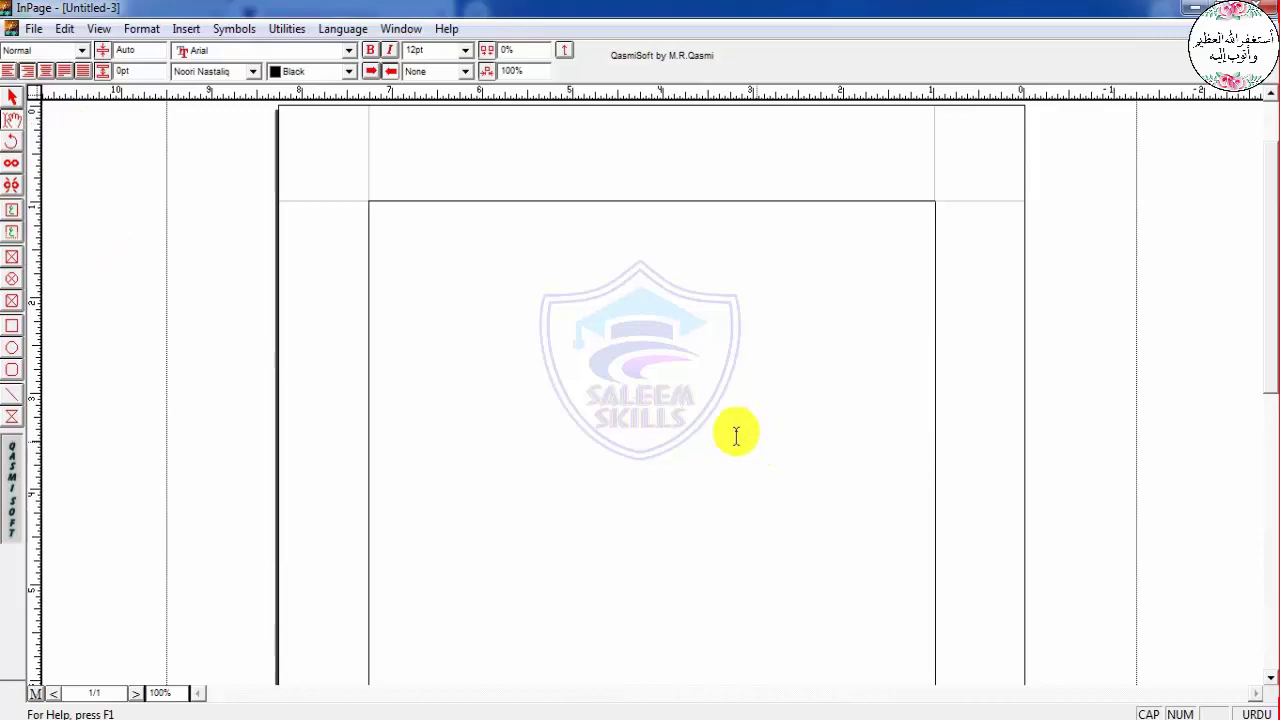
Compare which formatting commands are available for the page's selected text box and while editing text inside it
left_click(12, 97)
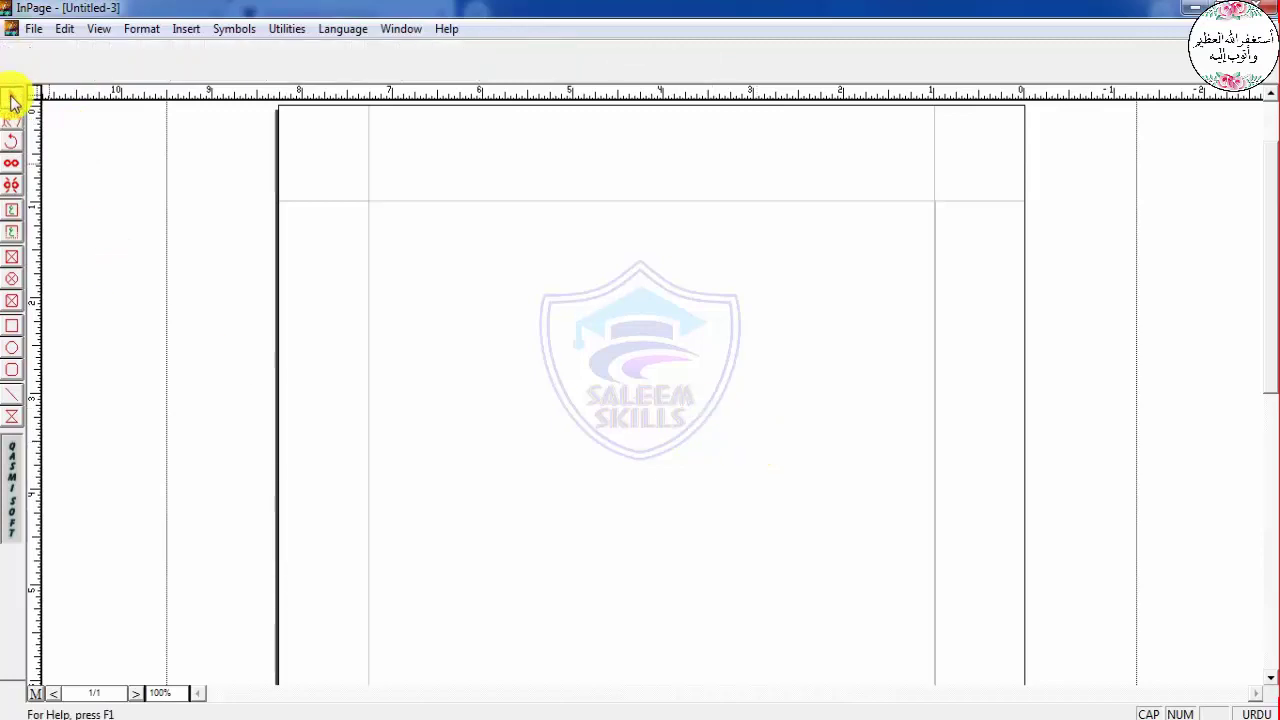
left_click(479, 296)
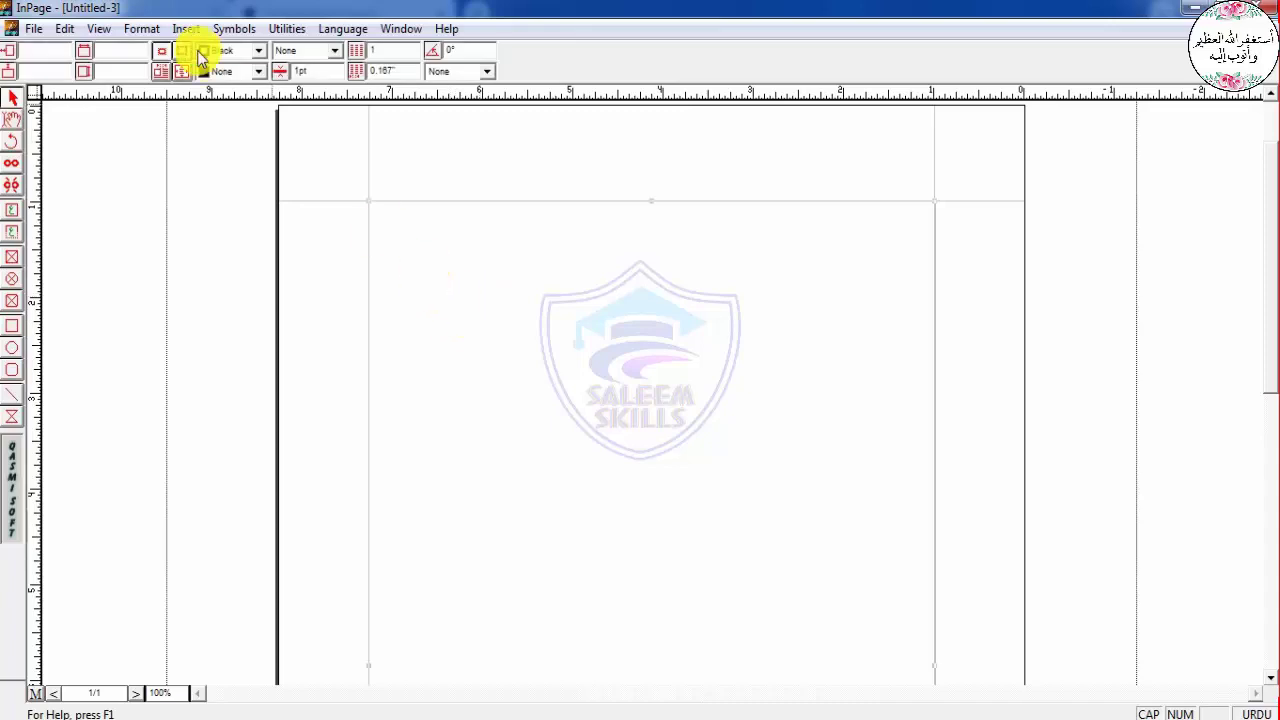
left_click(145, 29)
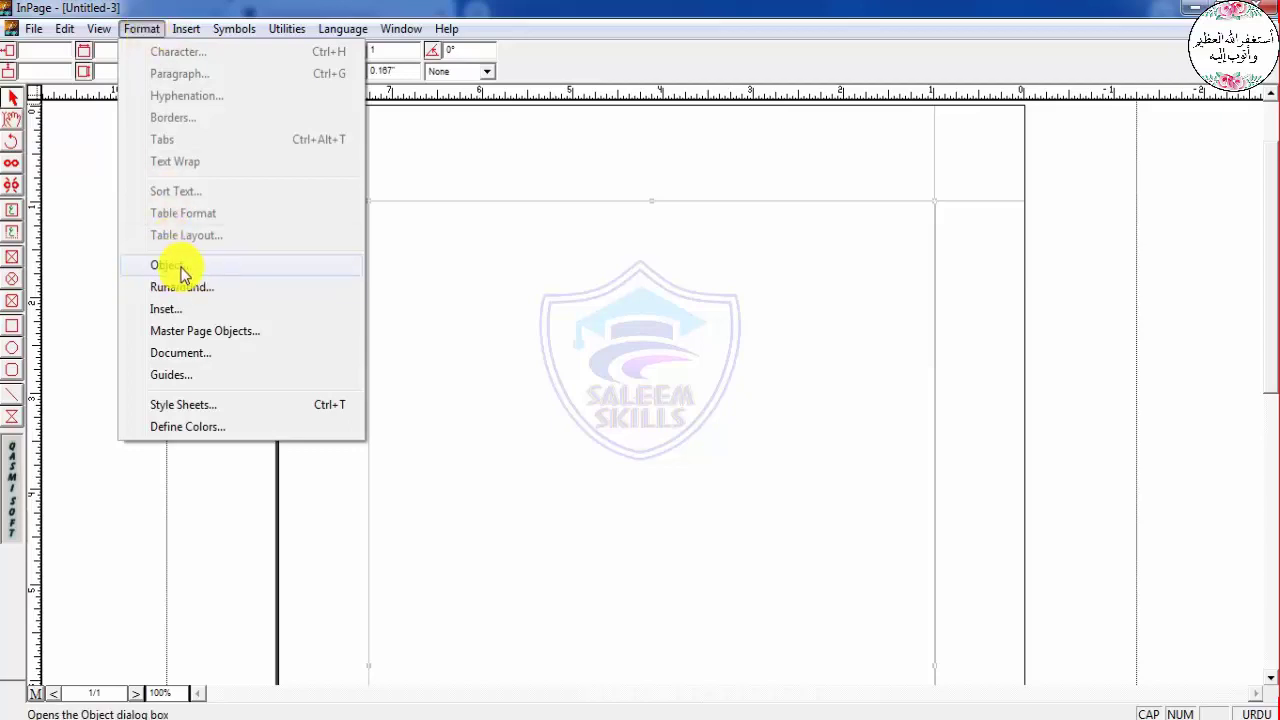
left_click(553, 268)
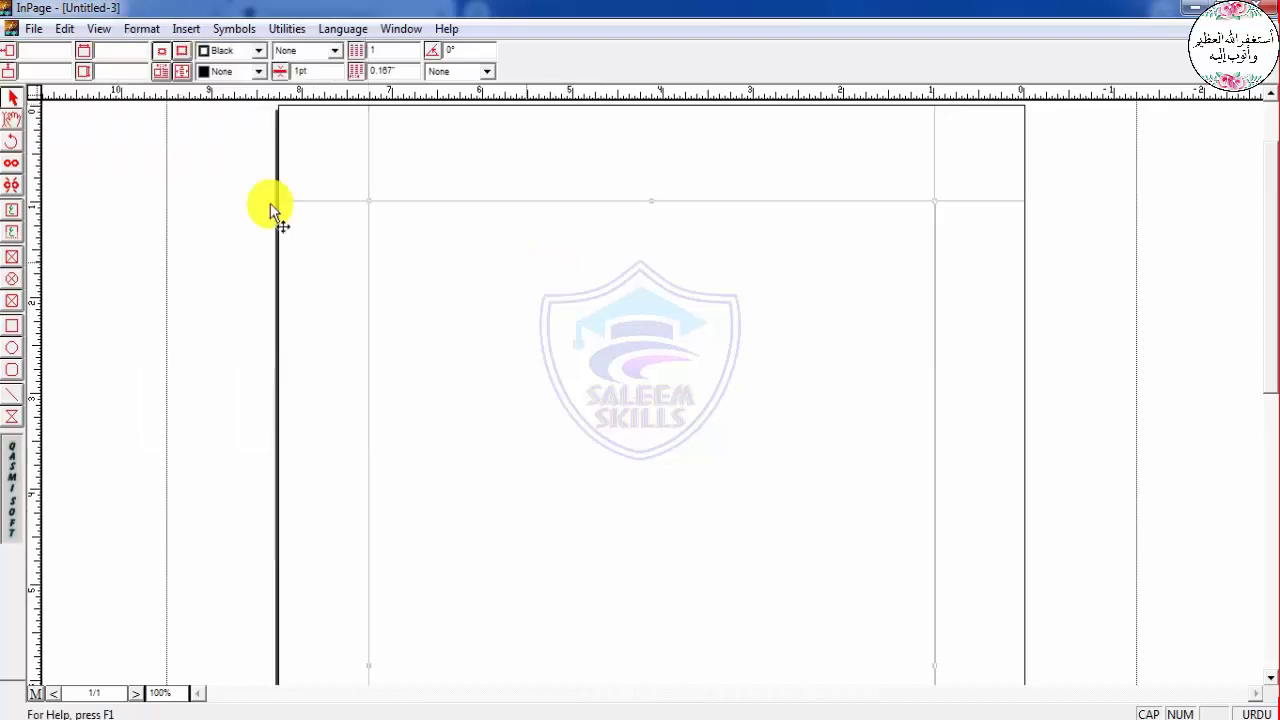
left_click(14, 127)
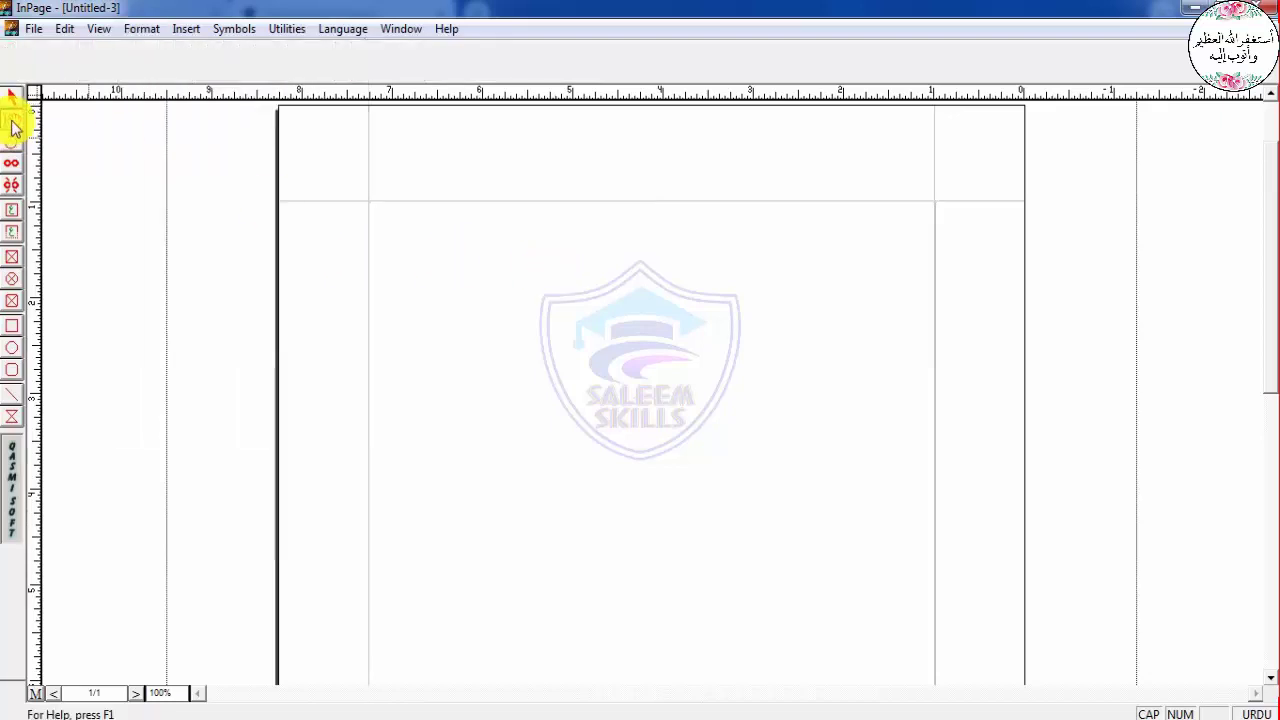
left_click(763, 302)
left_click(150, 30)
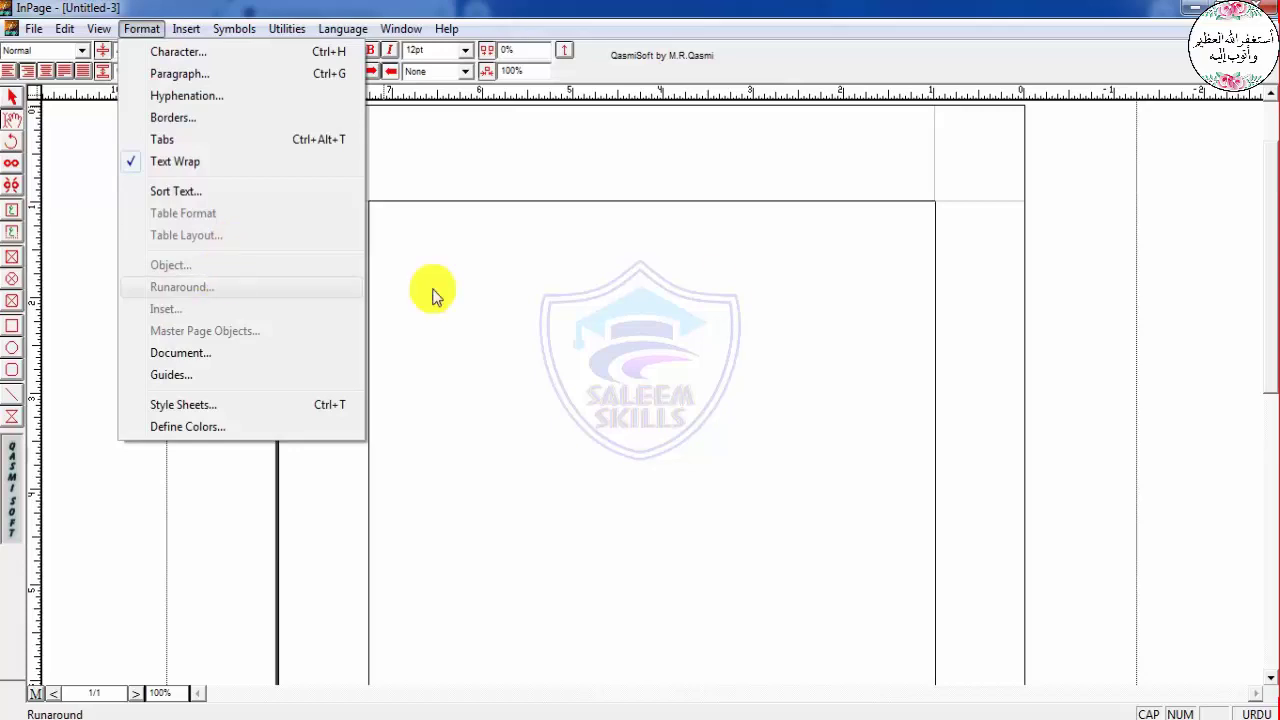
left_click(720, 298)
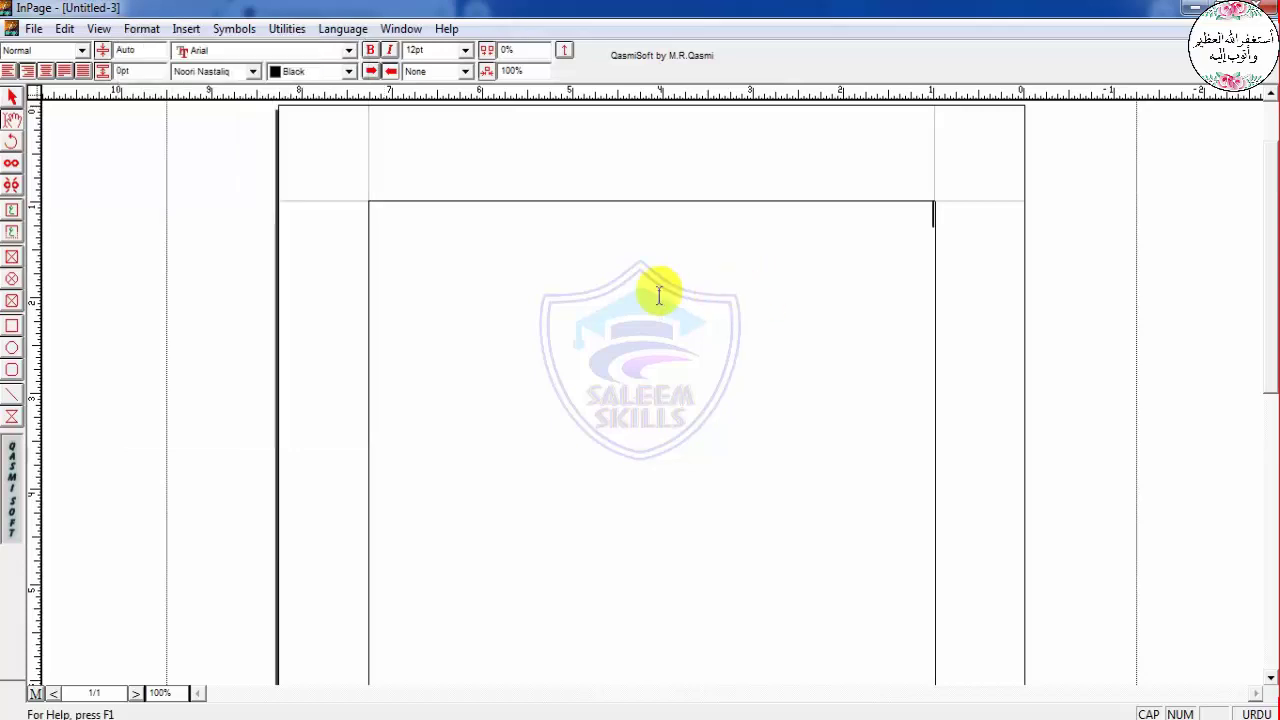
Examine the object settings of the page's automatic text box and cancel without changes
left_click(10, 98)
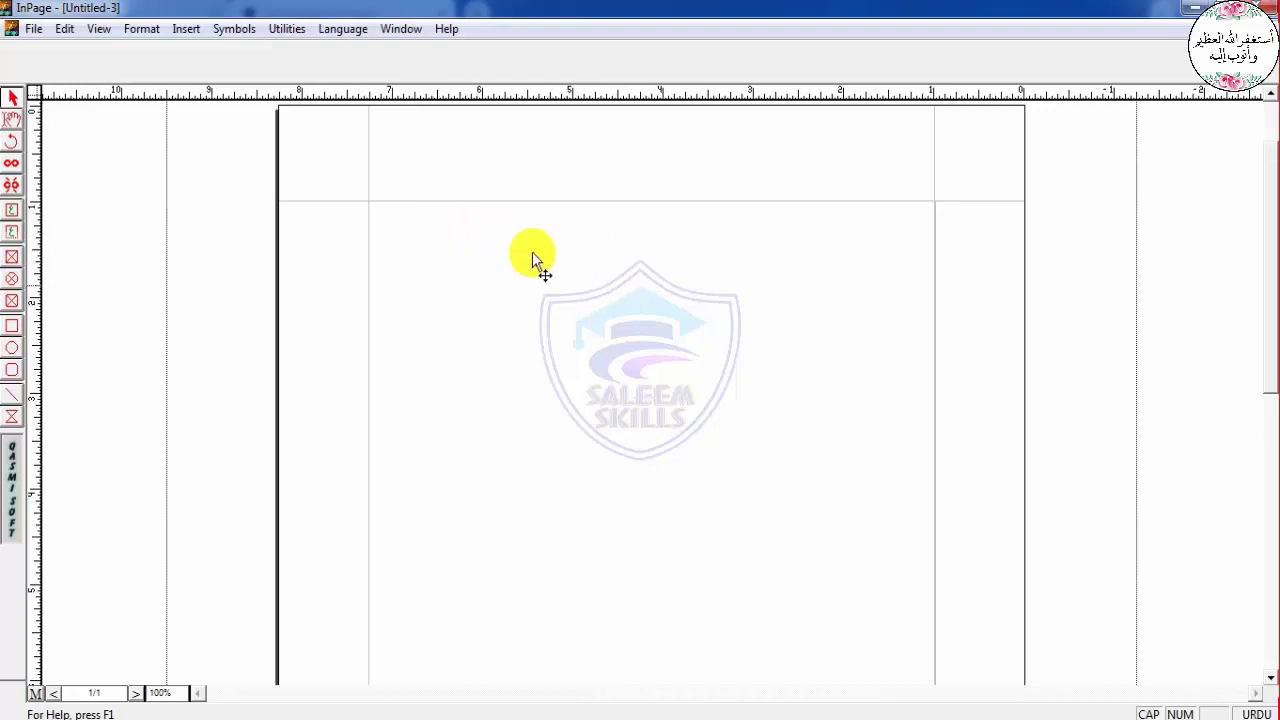
left_click(404, 246)
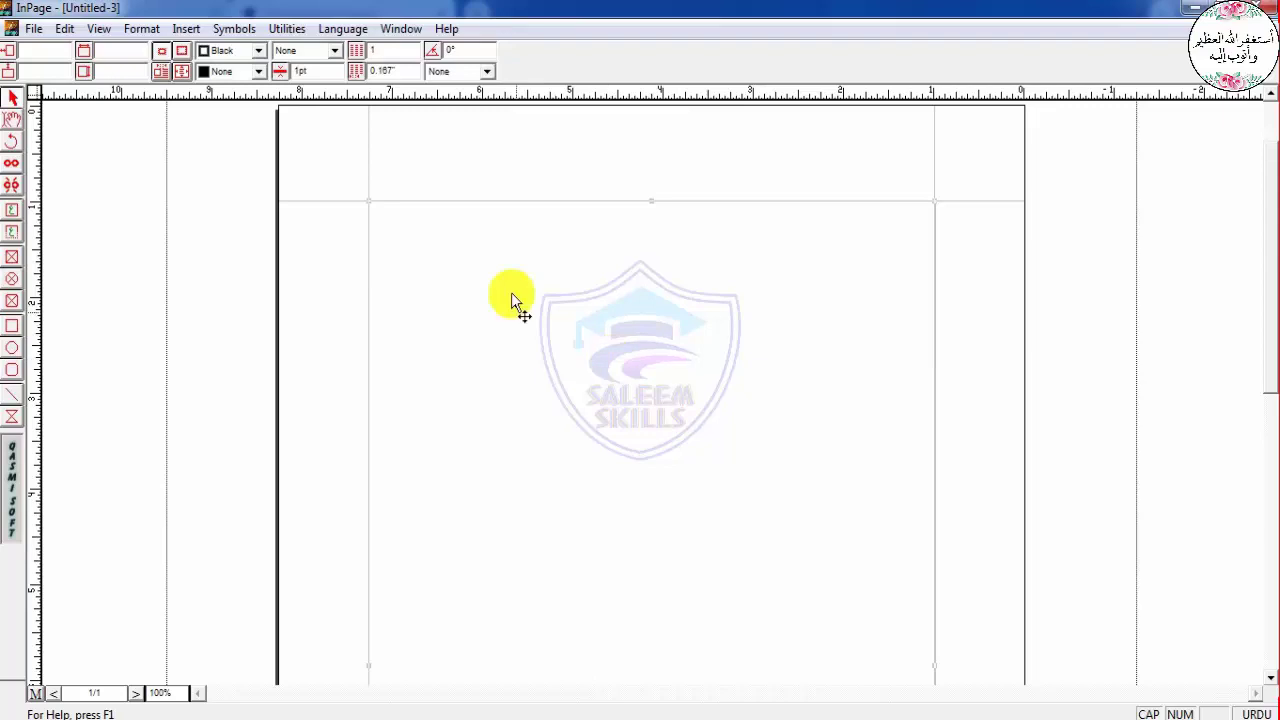
left_click(152, 29)
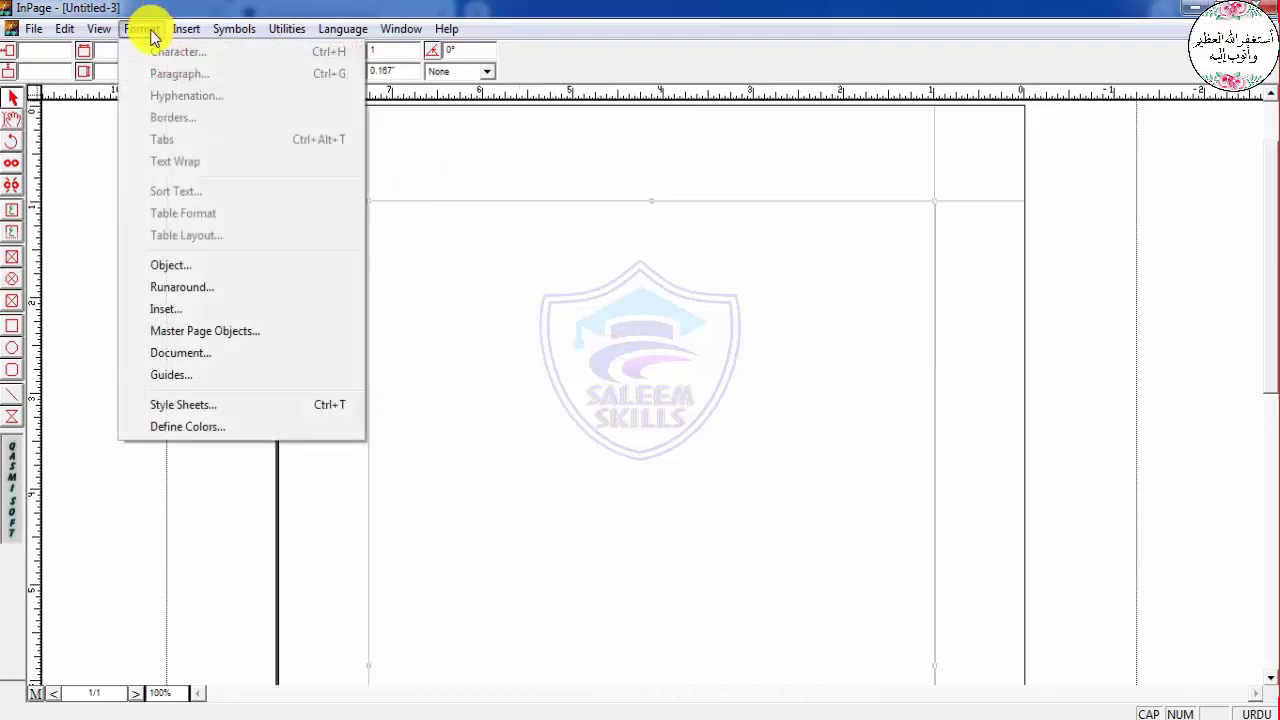
left_click(172, 265)
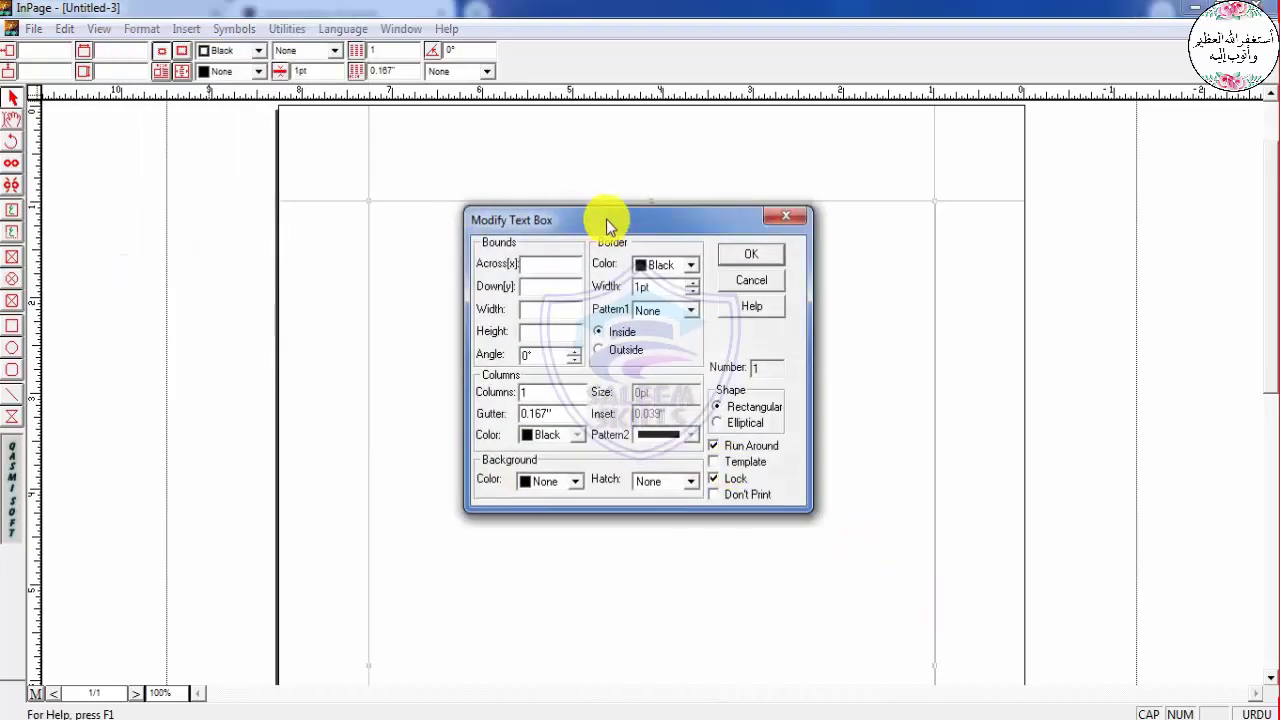
left_click_drag(606, 219, 726, 207)
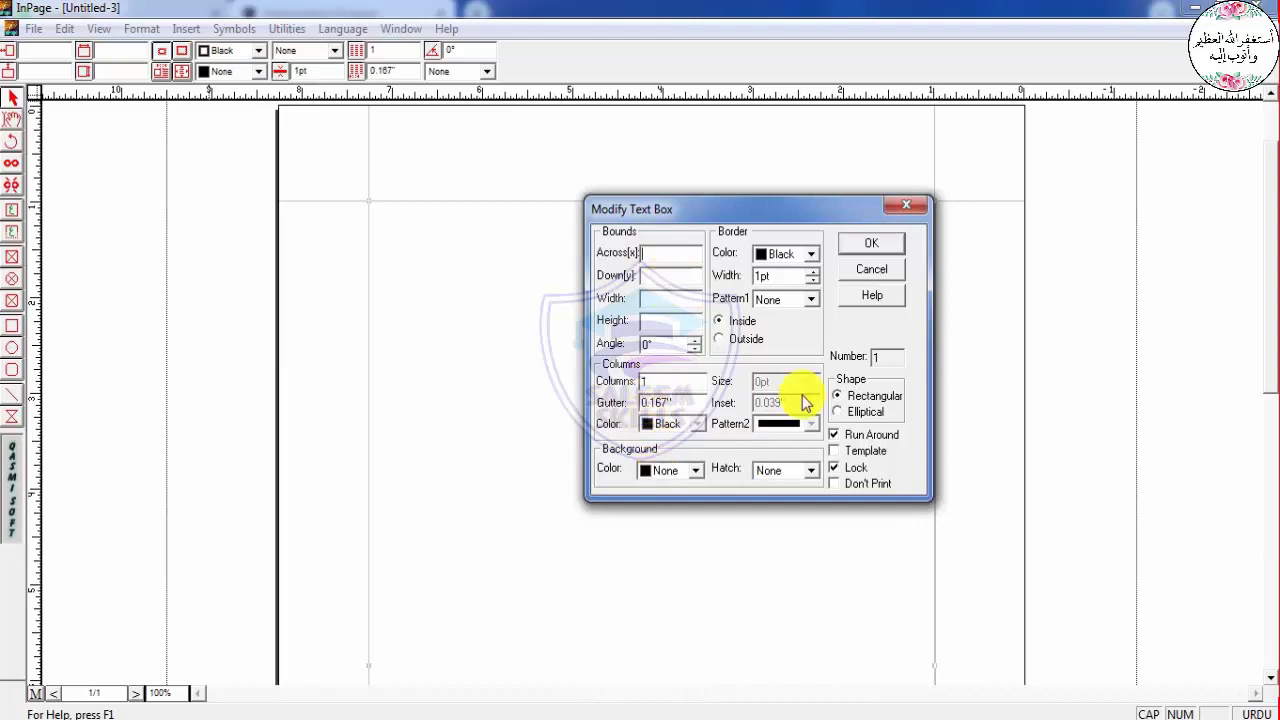
left_click(877, 272)
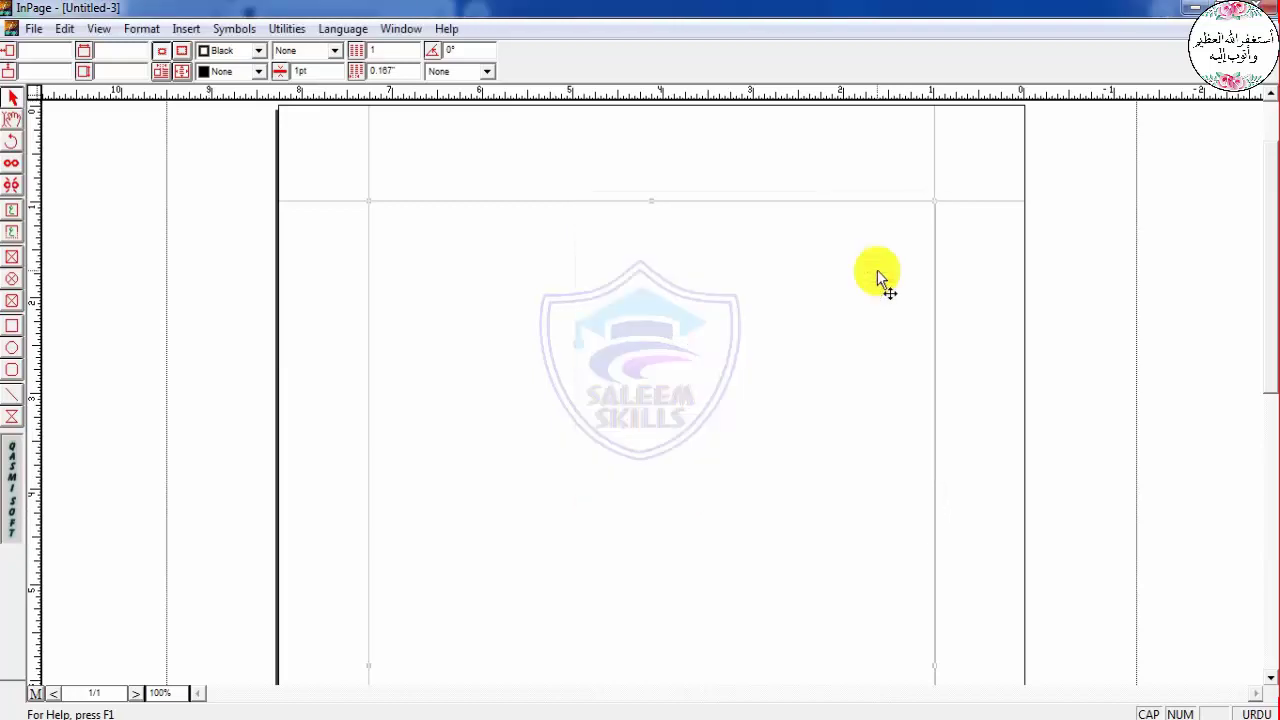
Draw a rectangular text box about 2.95" wide and 3.64" high inside the page margins
left_click(12, 212)
left_click_drag(457, 262, 491, 224)
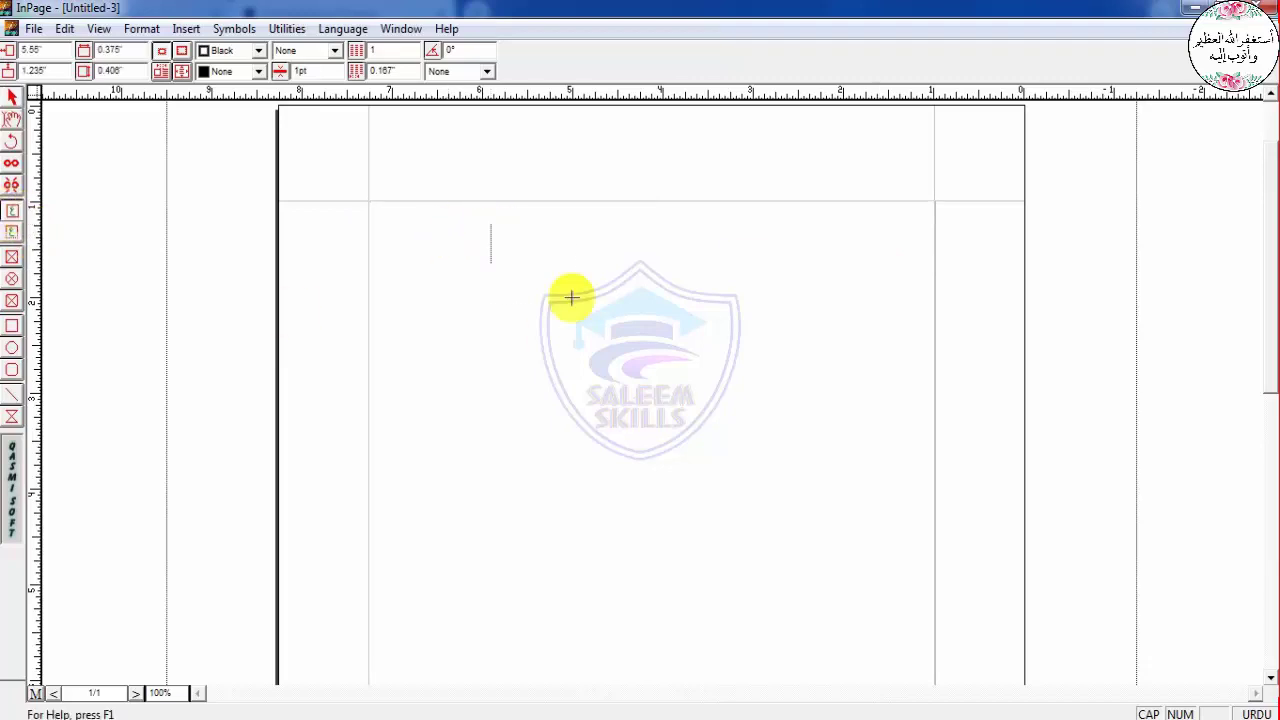
left_click_drag(571, 297, 759, 574)
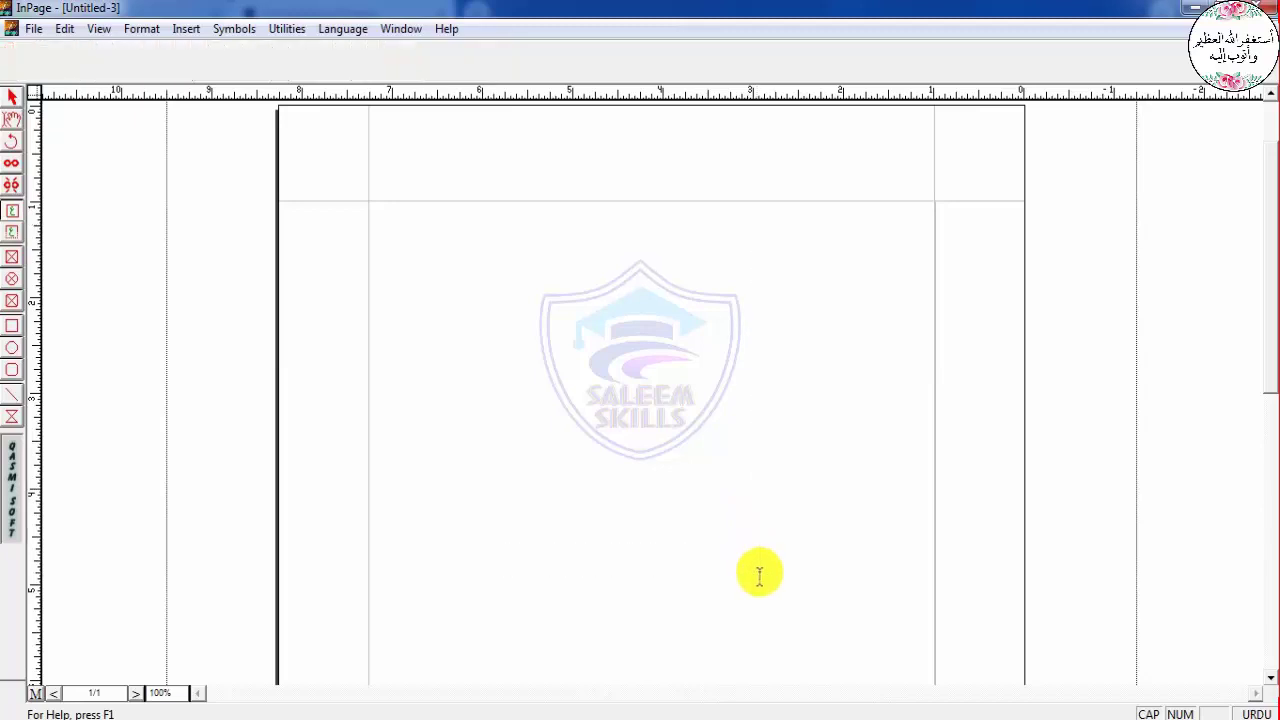
Examine the object settings of the newly drawn text box, keeping its existing values
left_click(12, 97)
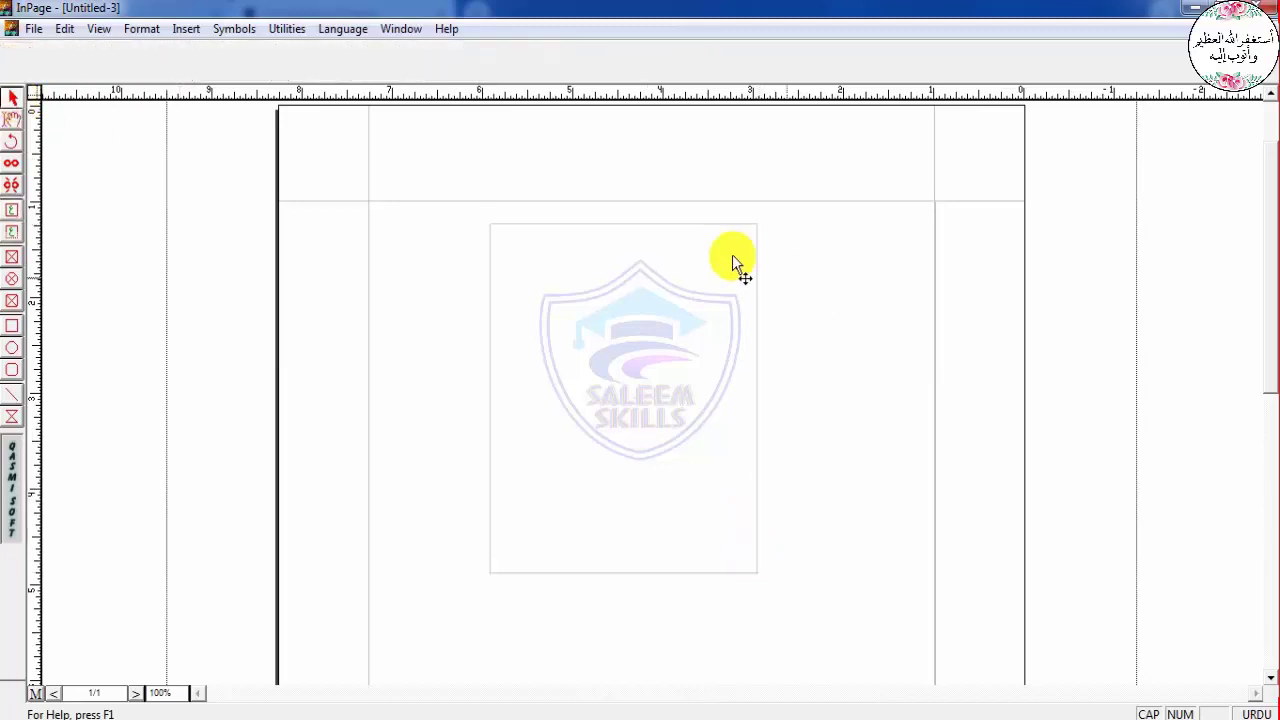
left_click(679, 250)
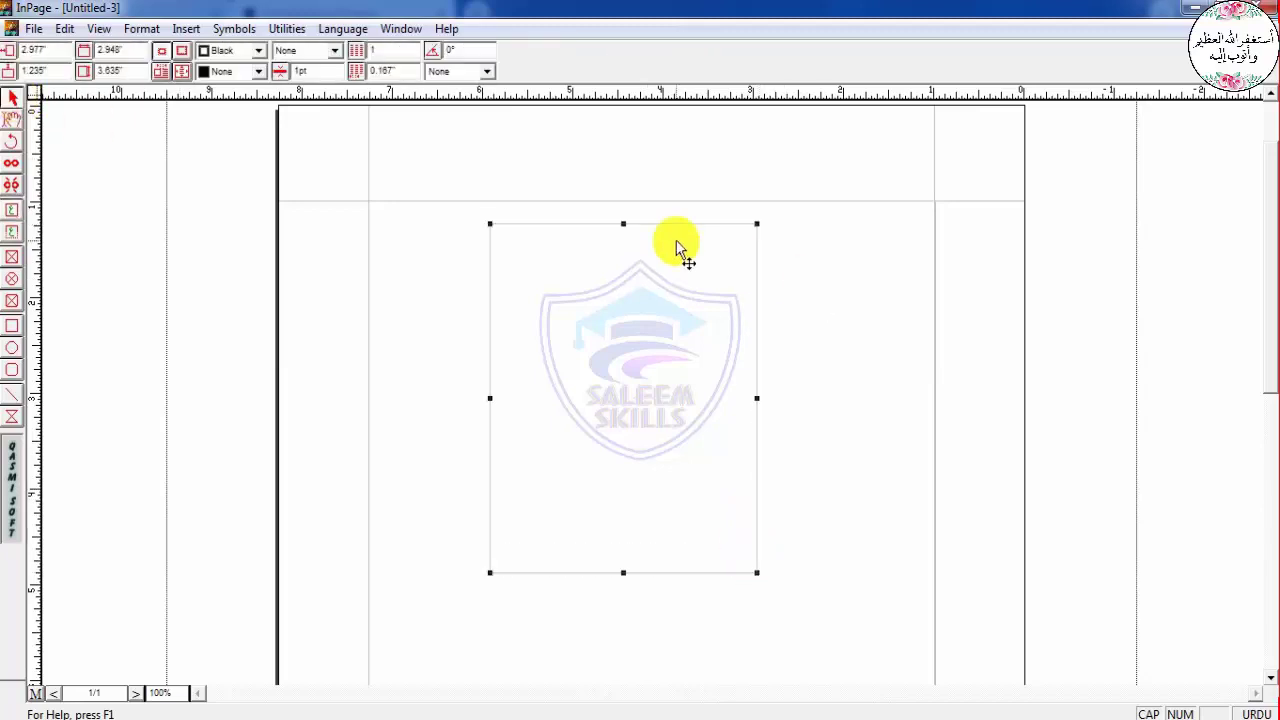
left_click(146, 30)
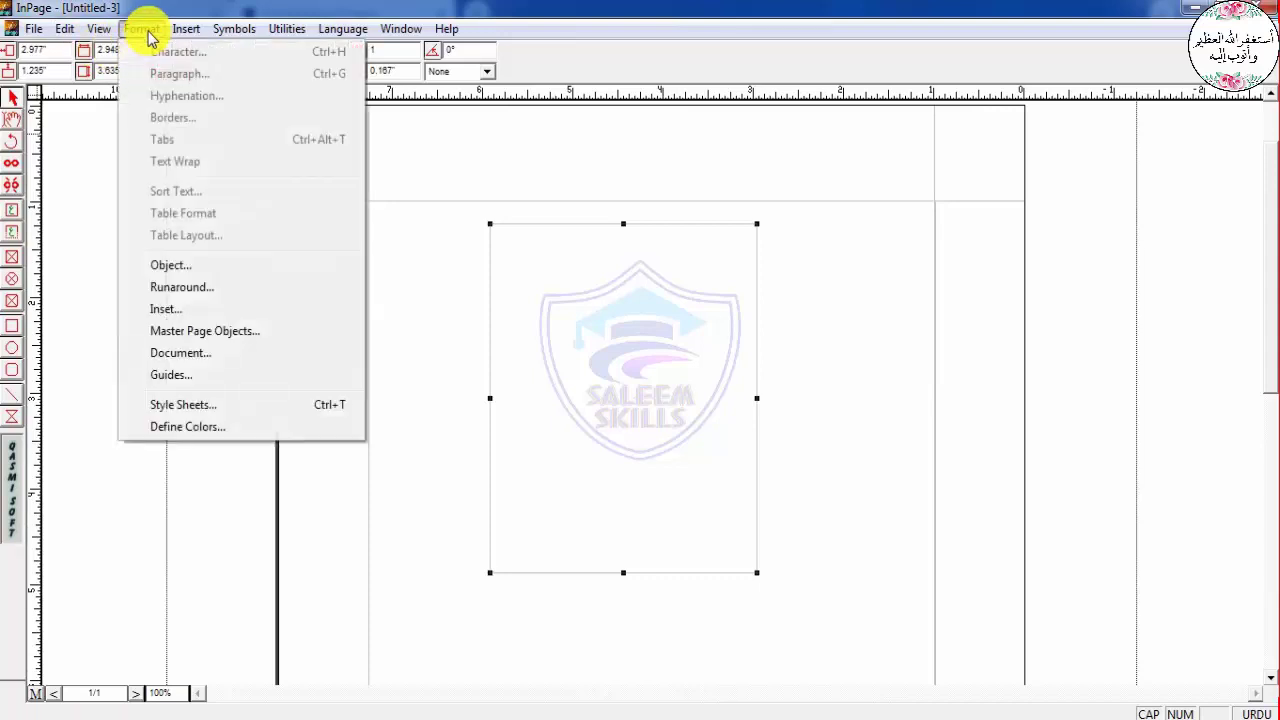
left_click(180, 264)
left_click_drag(609, 226, 931, 175)
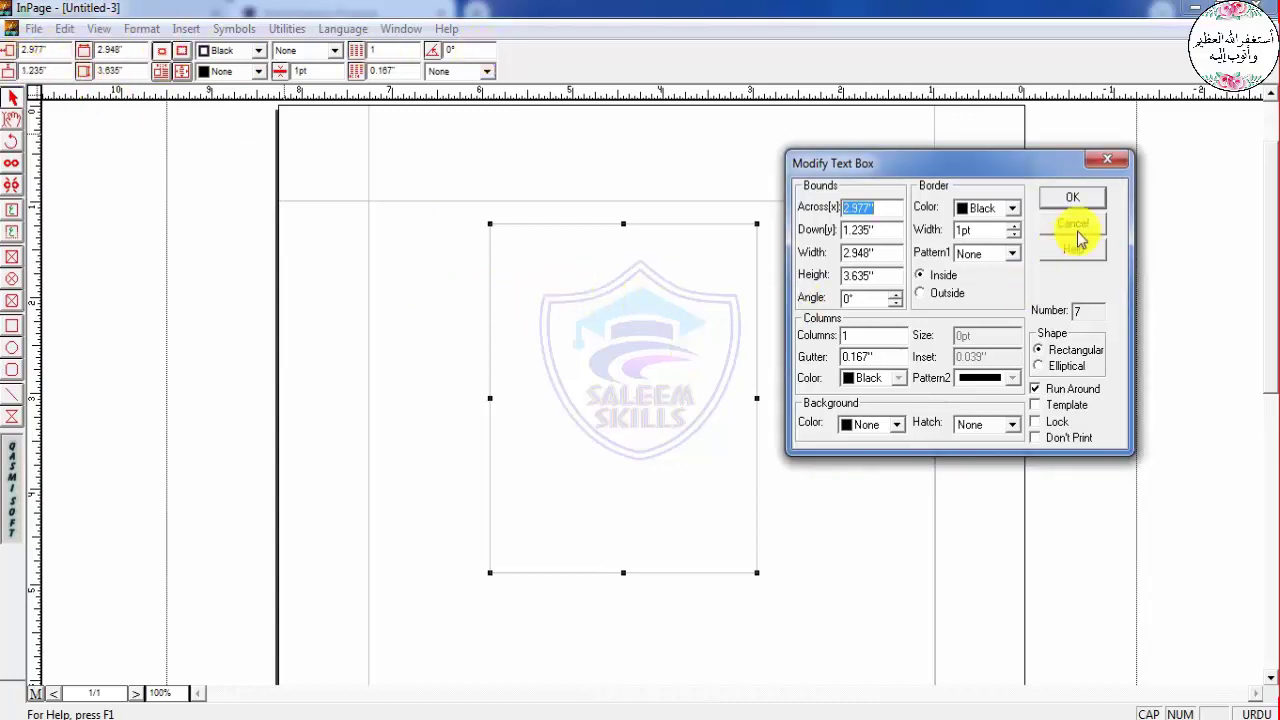
left_click(1072, 199)
Move the drawn text box to about 3.55" across and 1.2" down on the page
left_click_drag(629, 245, 661, 266)
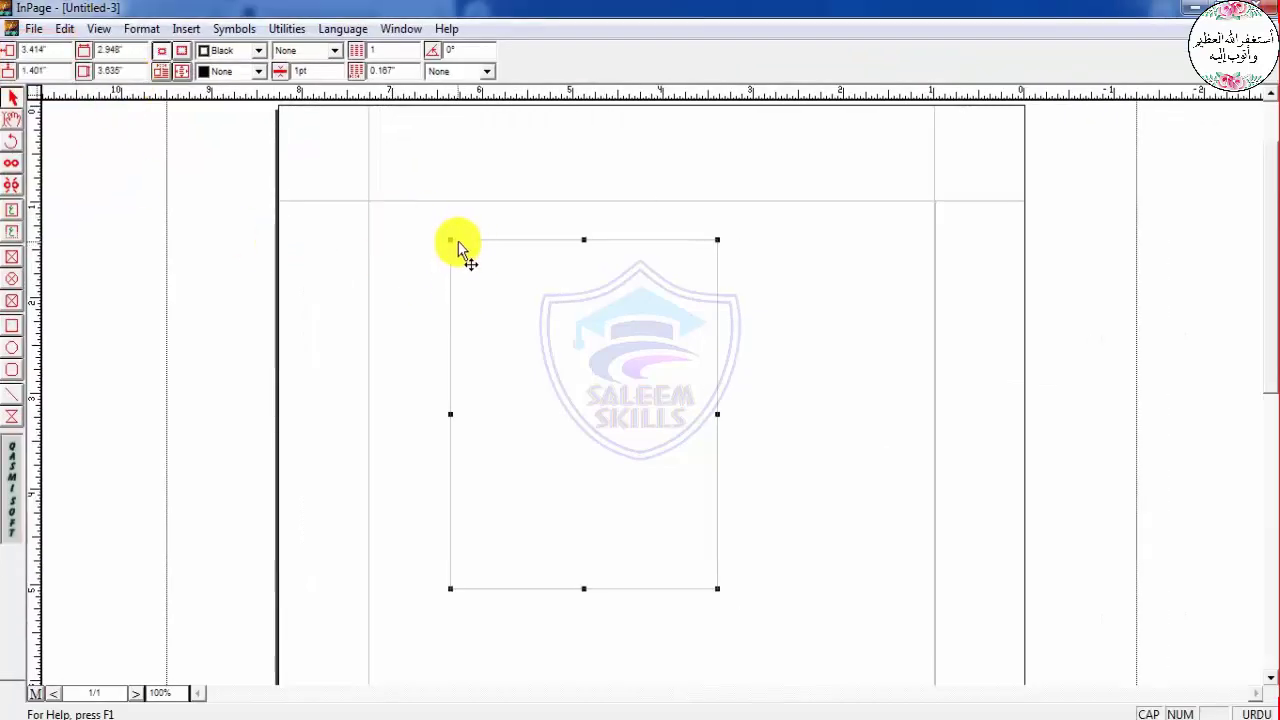
left_click_drag(423, 226, 452, 221)
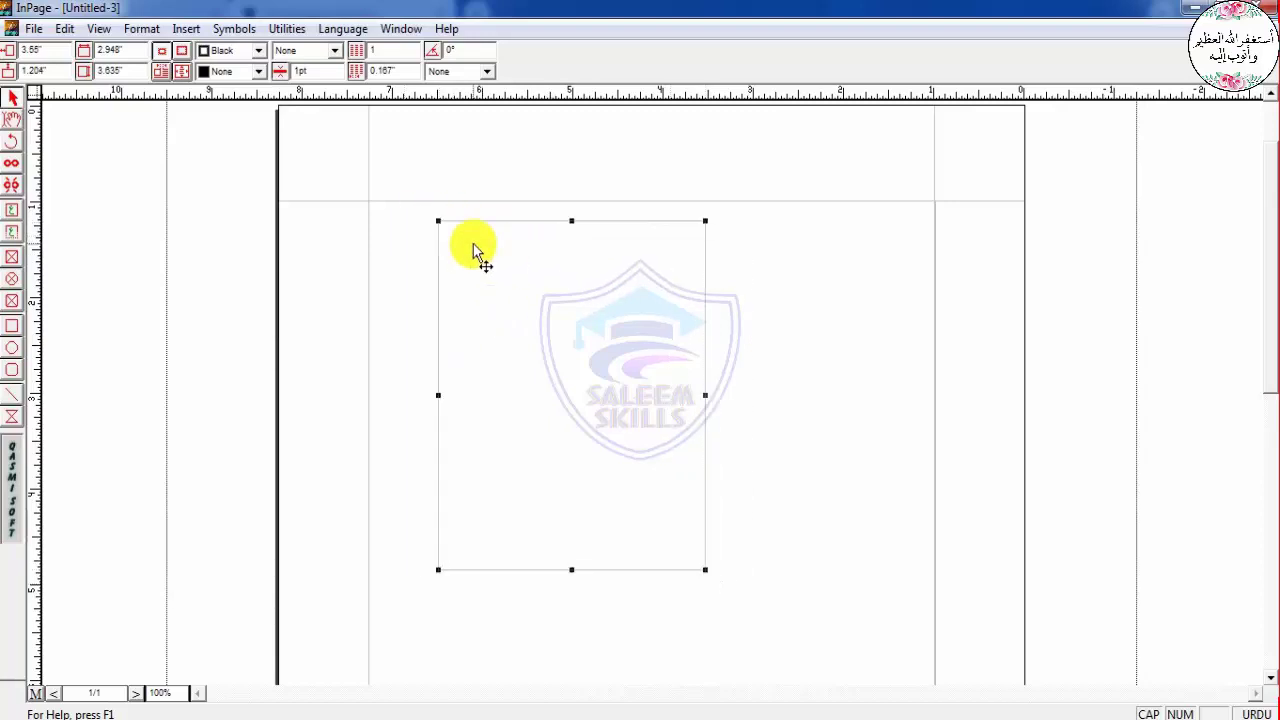
Examine the across, down, width and height bounds in the drawn text box's object settings
left_click(160, 28)
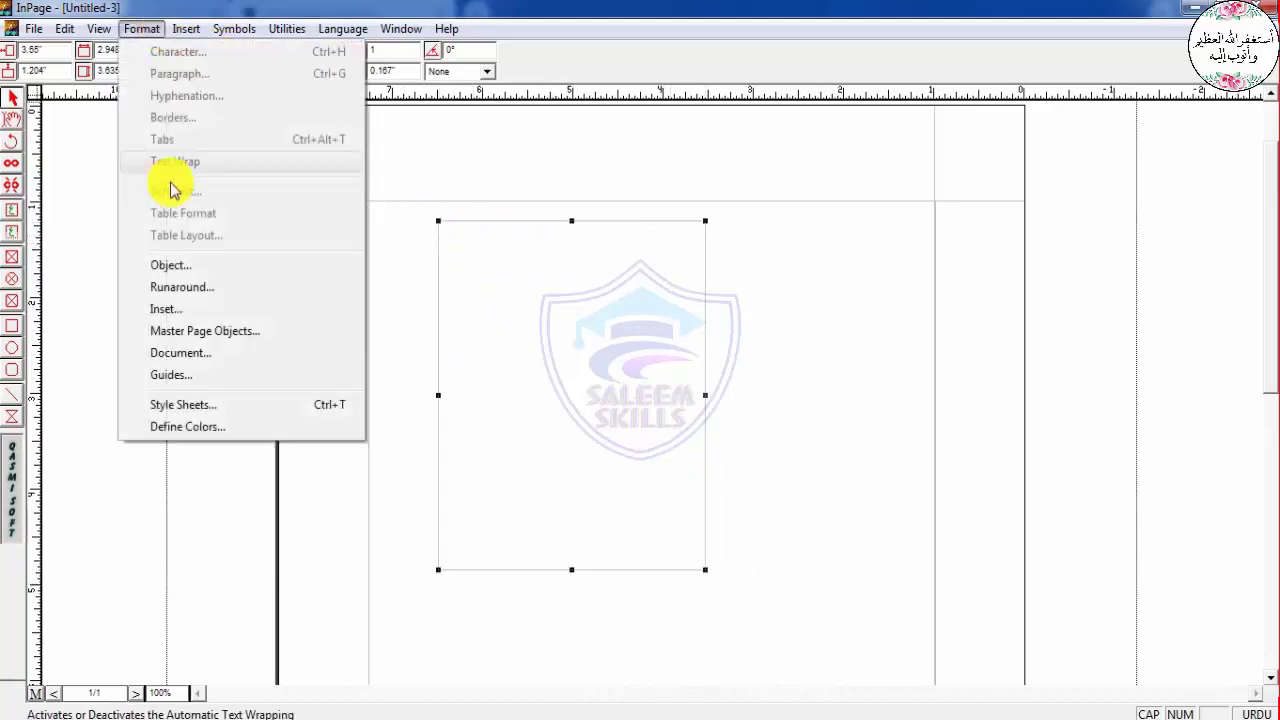
left_click(200, 265)
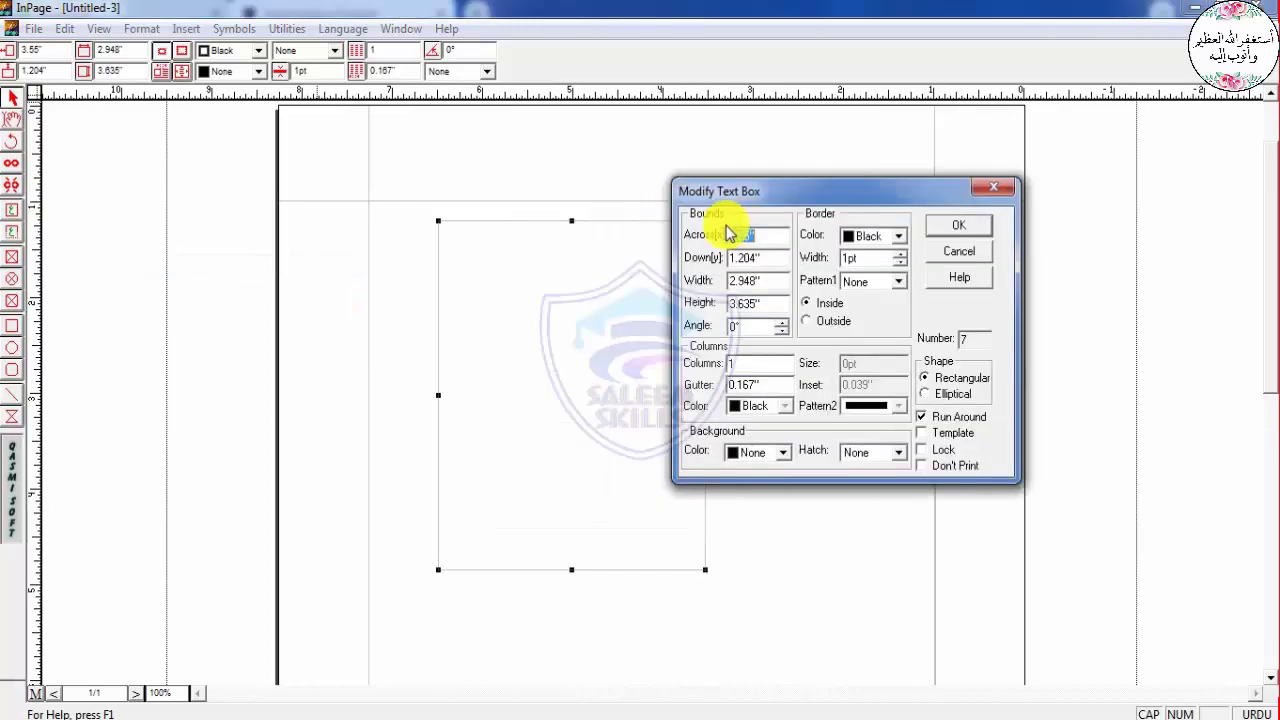
left_click(754, 242)
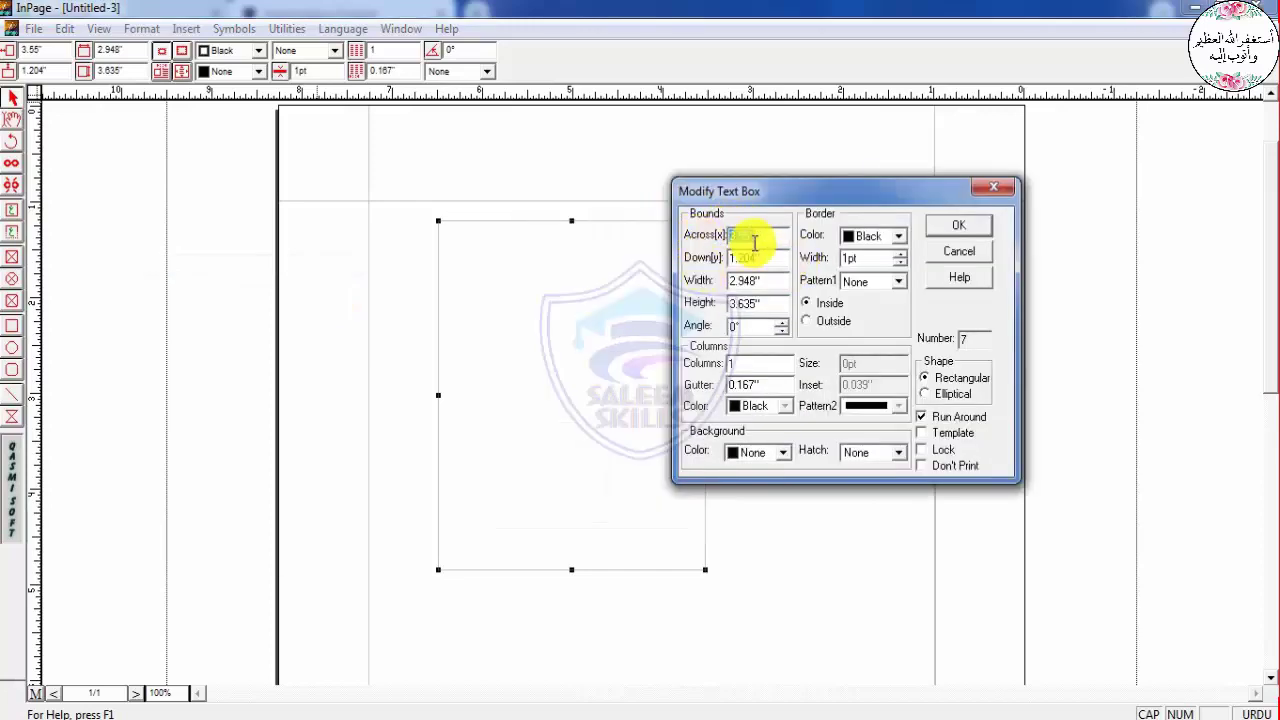
left_click(760, 257)
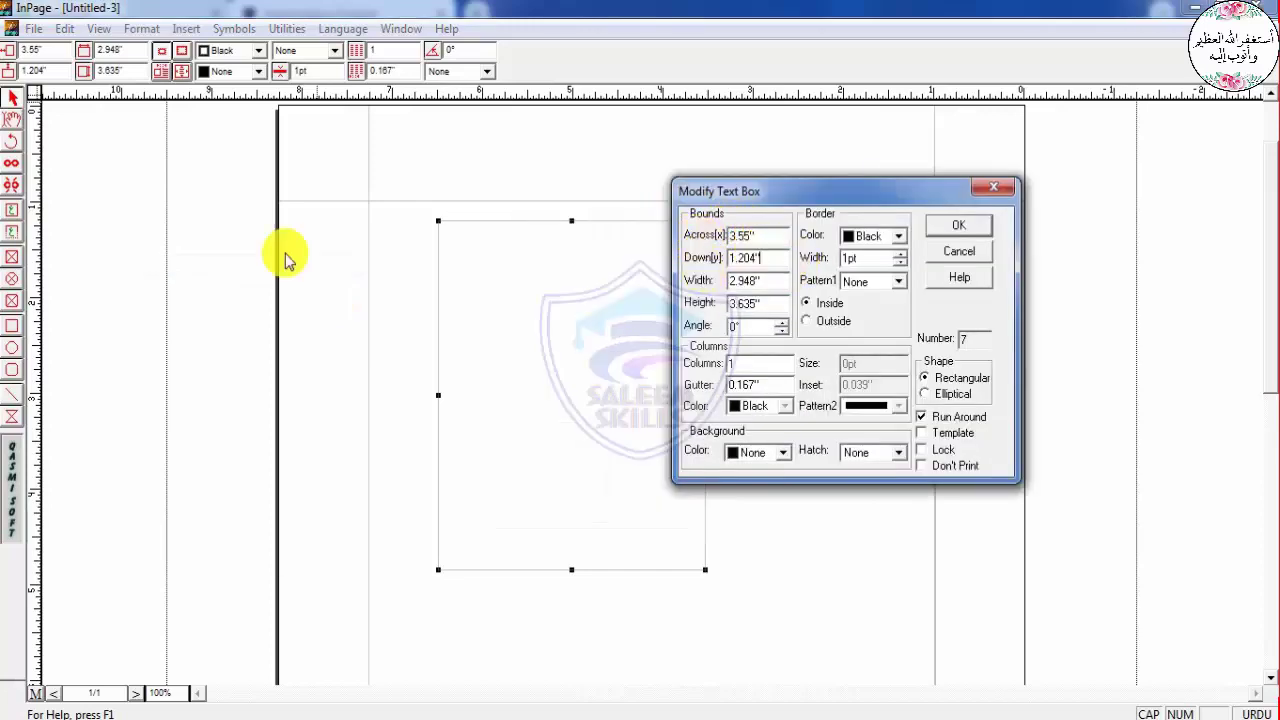
left_click(8, 30)
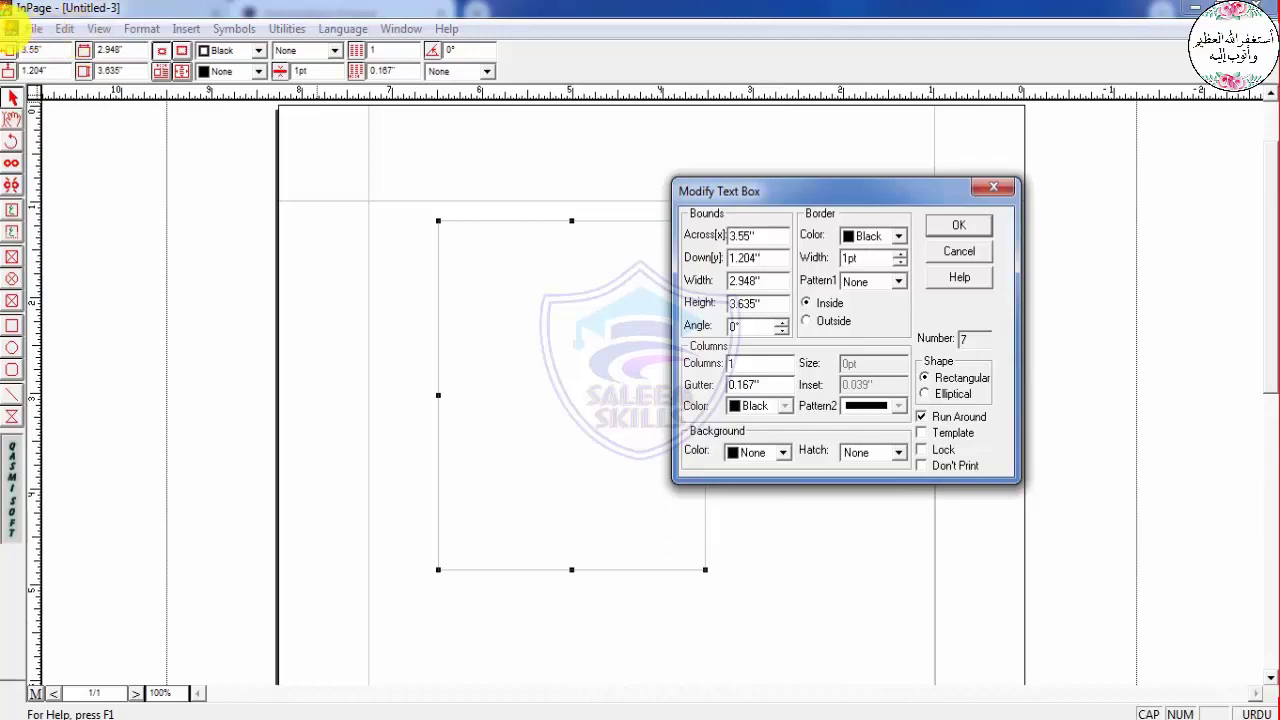
left_click_drag(10, 28, 88, 98)
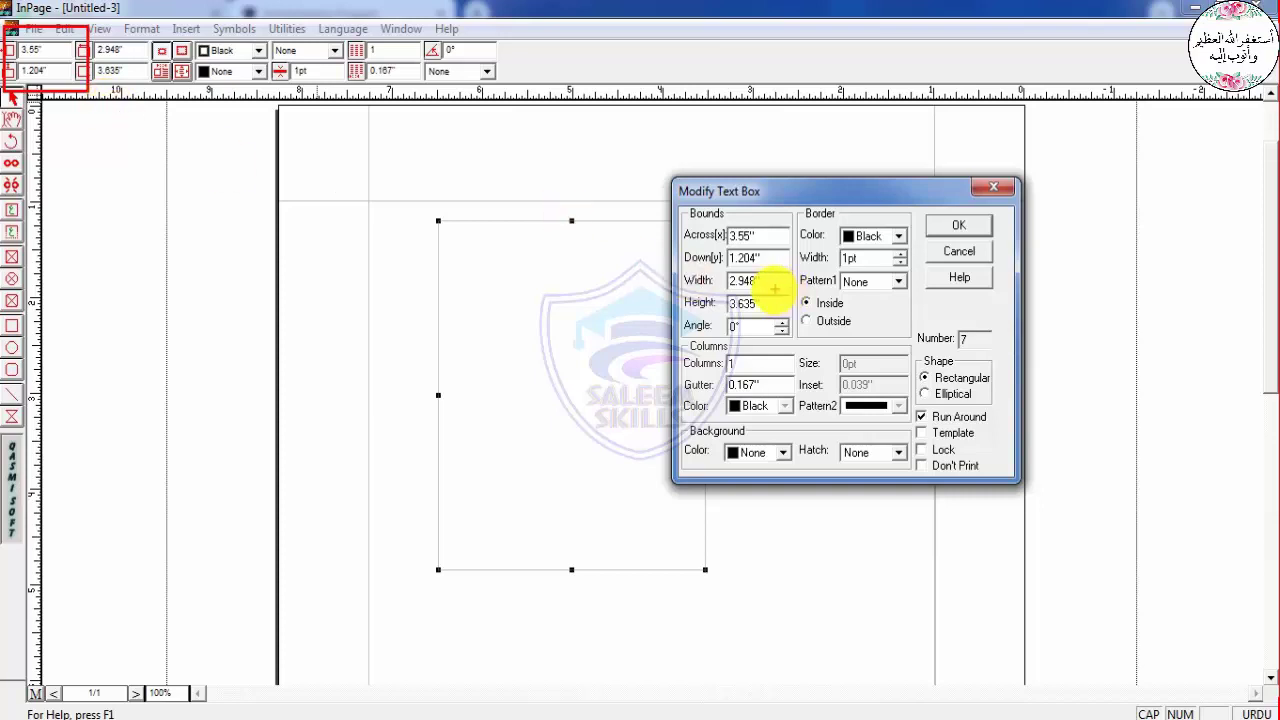
key("Escape")
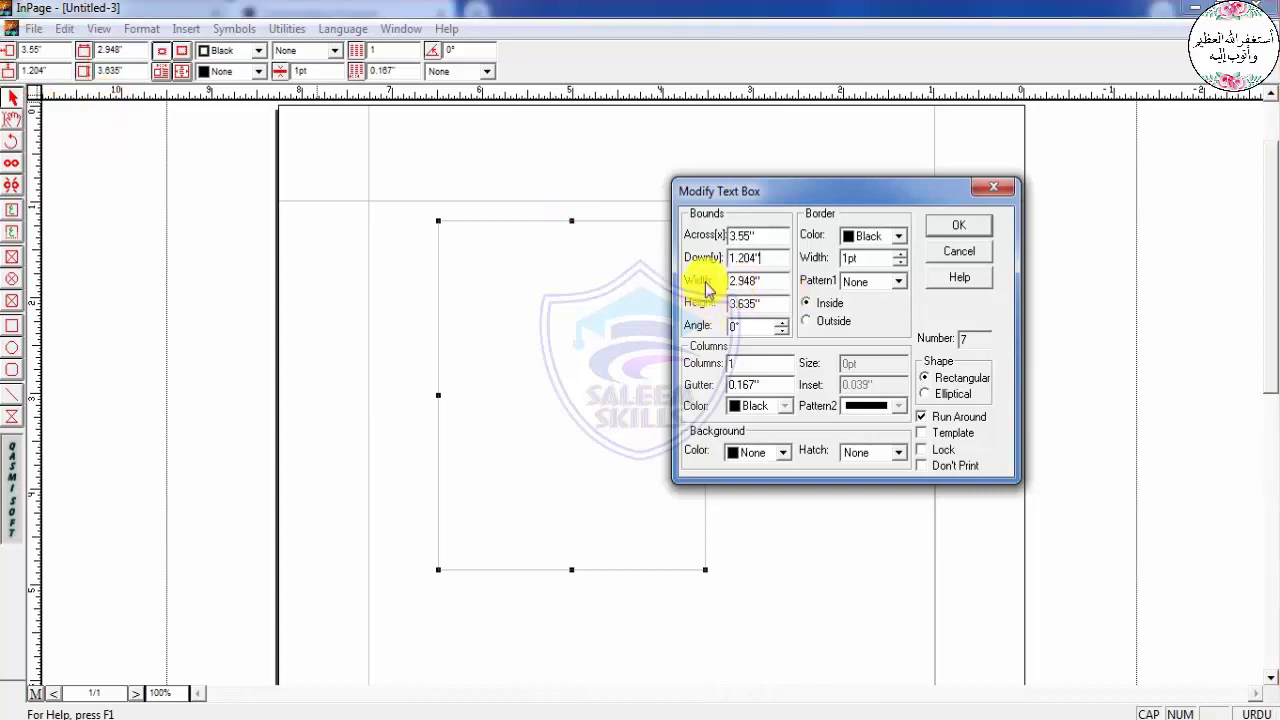
left_click(749, 280)
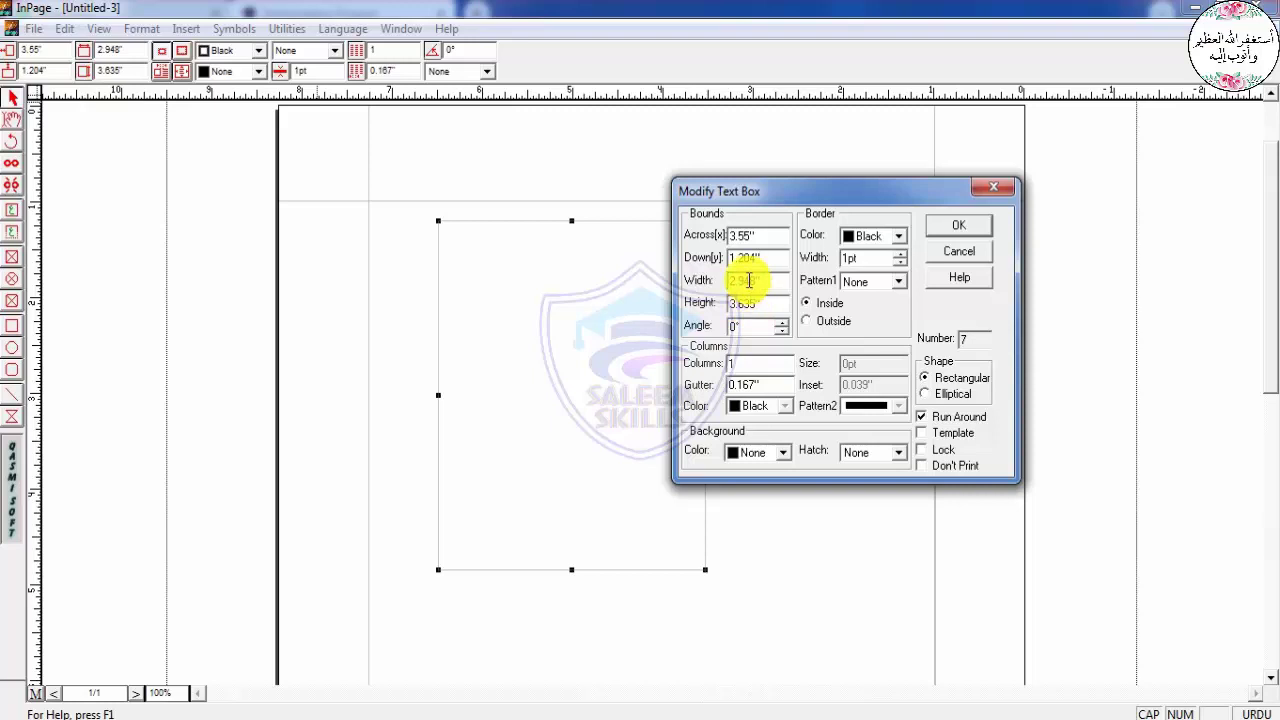
left_click_drag(749, 280, 728, 300)
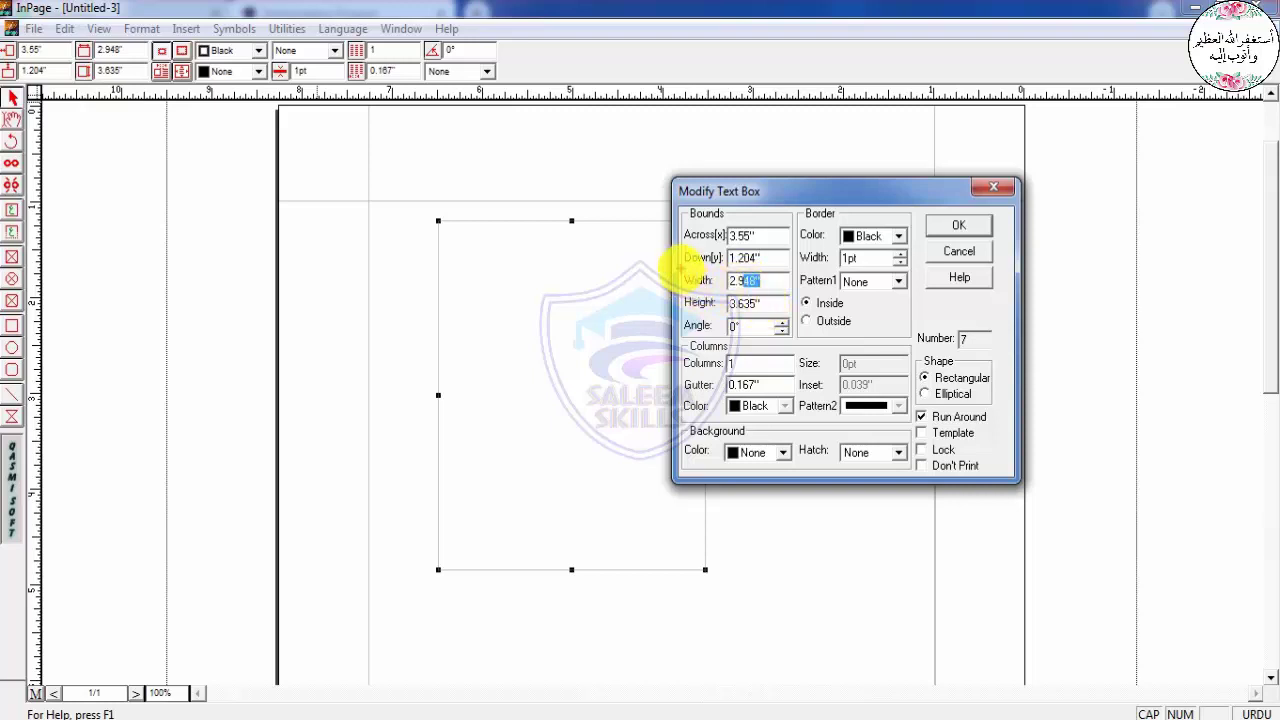
left_click_drag(686, 270, 780, 322)
mouse_move(683, 270)
left_mouse_down()
mouse_move(760, 285)
mouse_move(781, 318)
left_mouse_up()
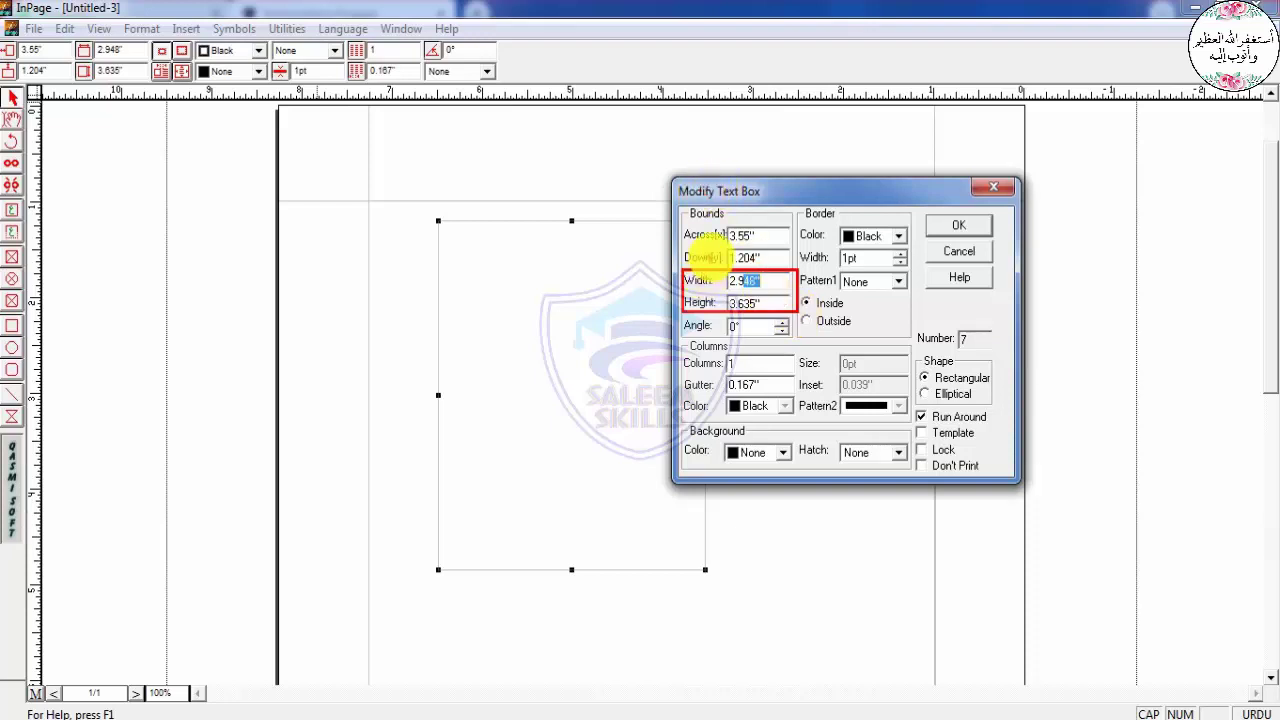
double_click(728, 281)
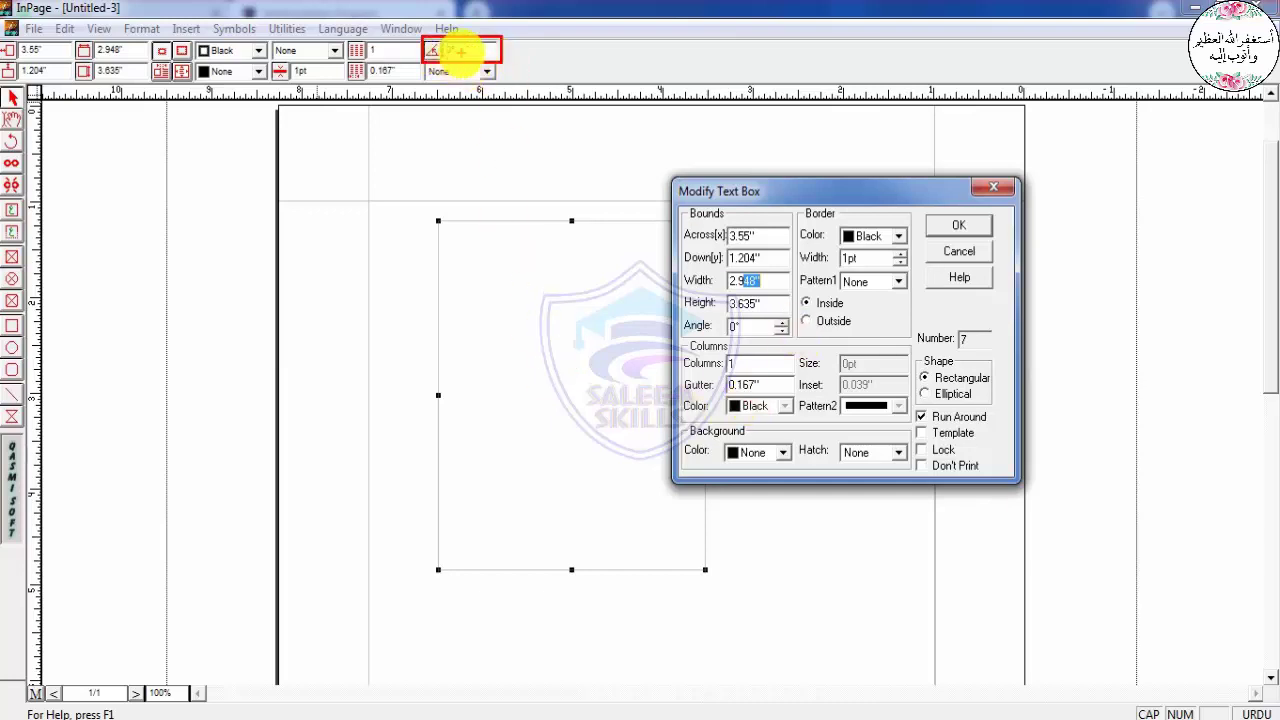
Set the drawn text box's angle to 45° and move the rotated box to about 3.62" across and 3.55" down
left_click(762, 326)
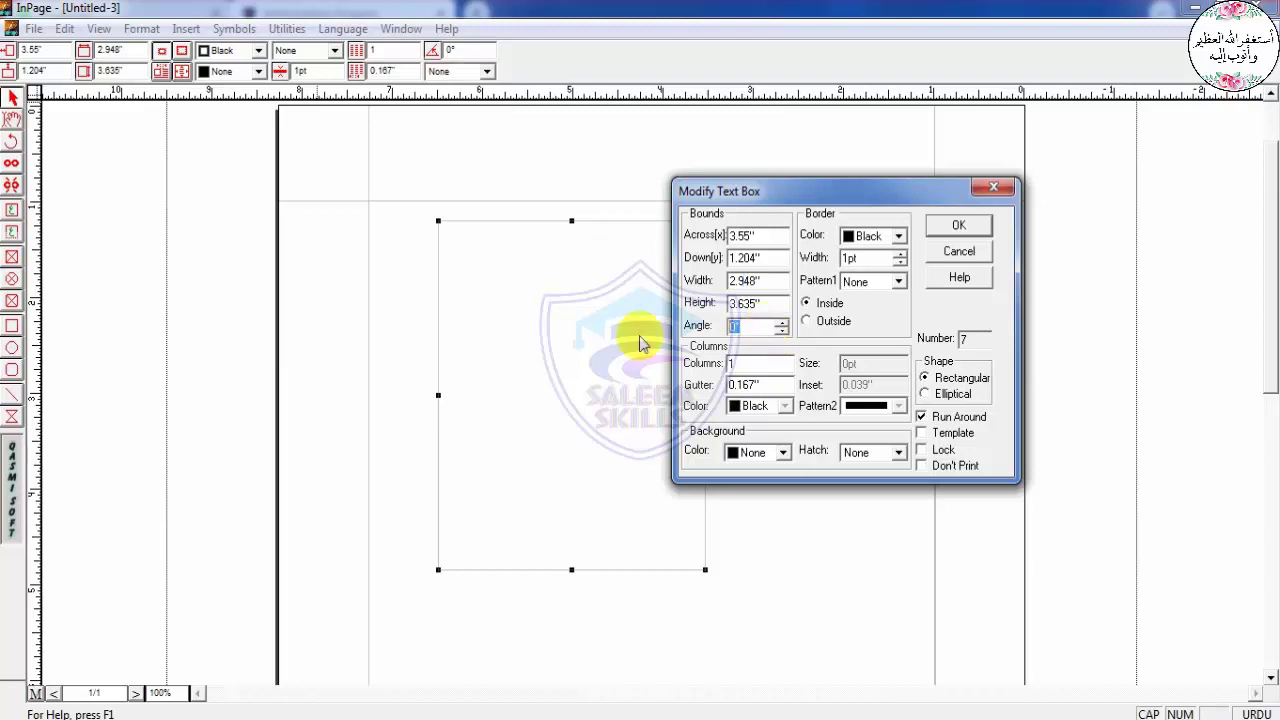
type("45")
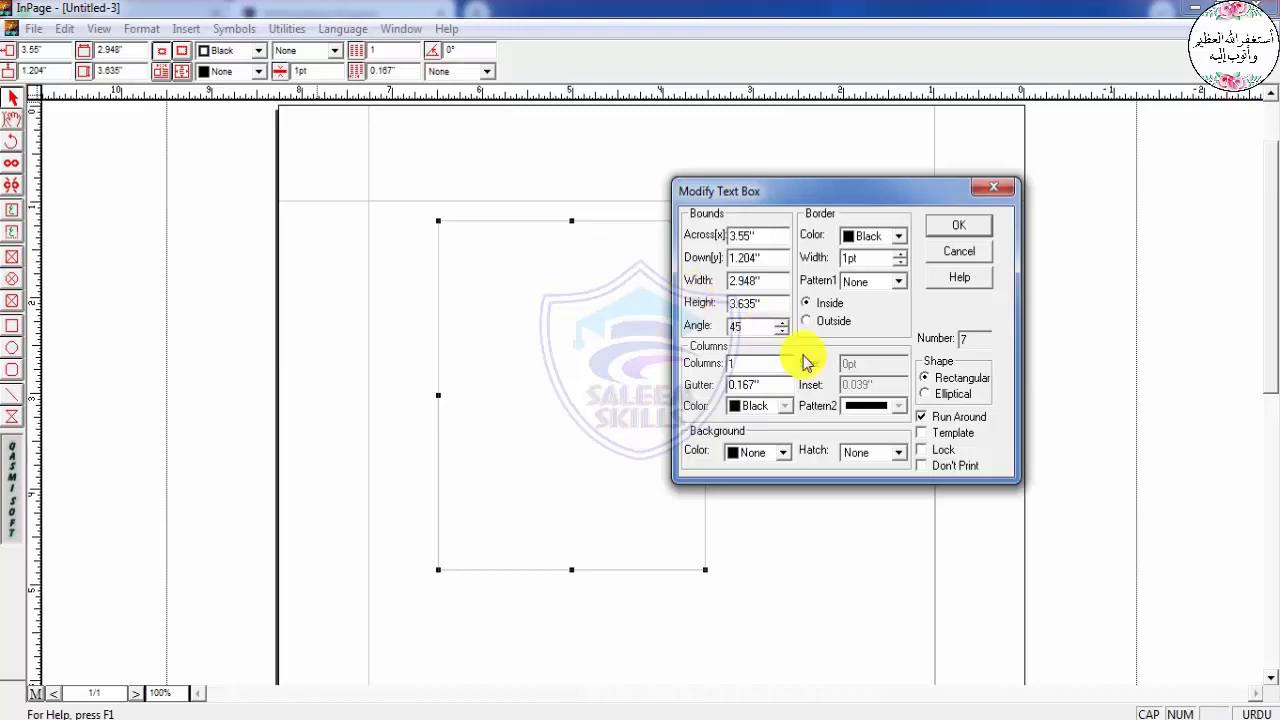
left_click(960, 228)
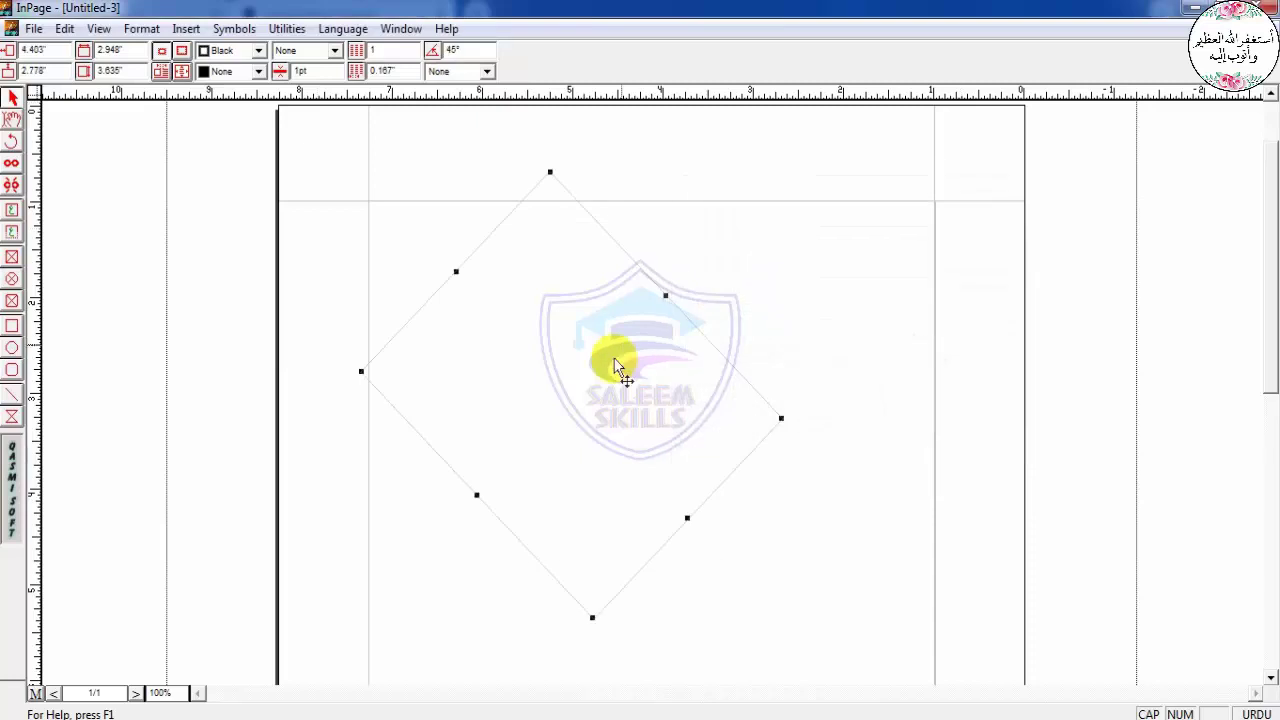
left_click_drag(614, 366, 684, 441)
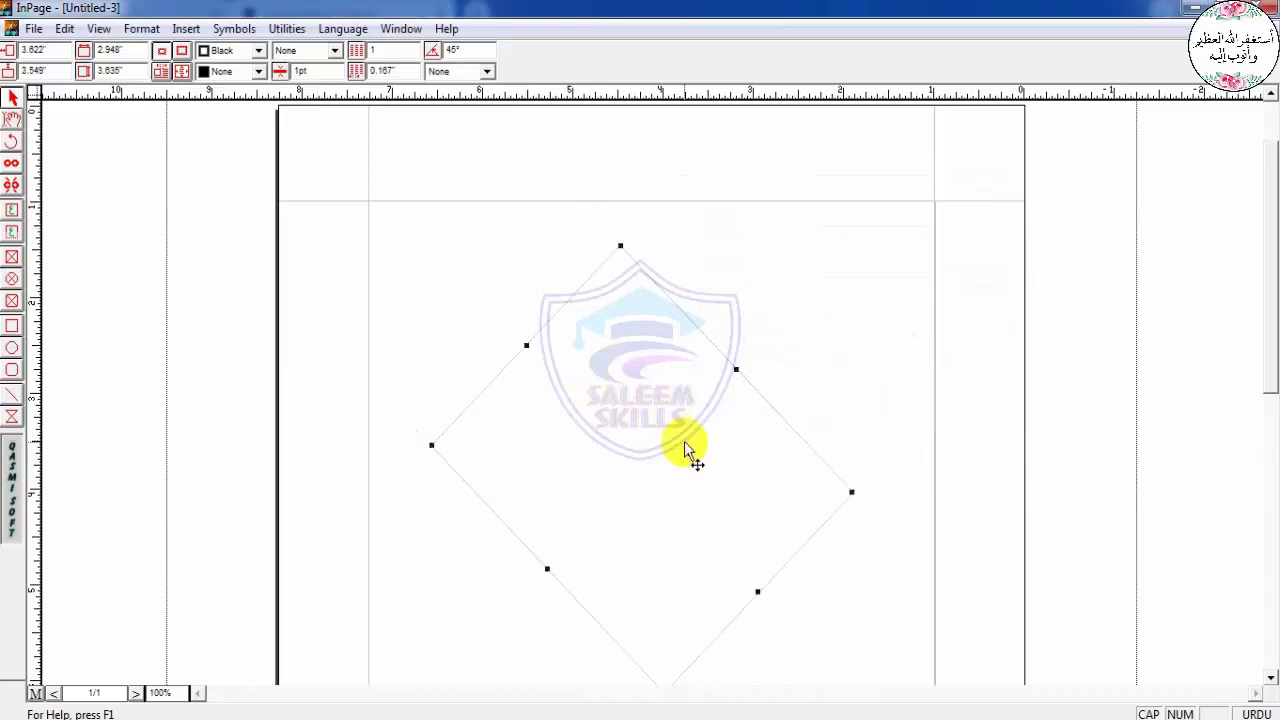
double_click(468, 54)
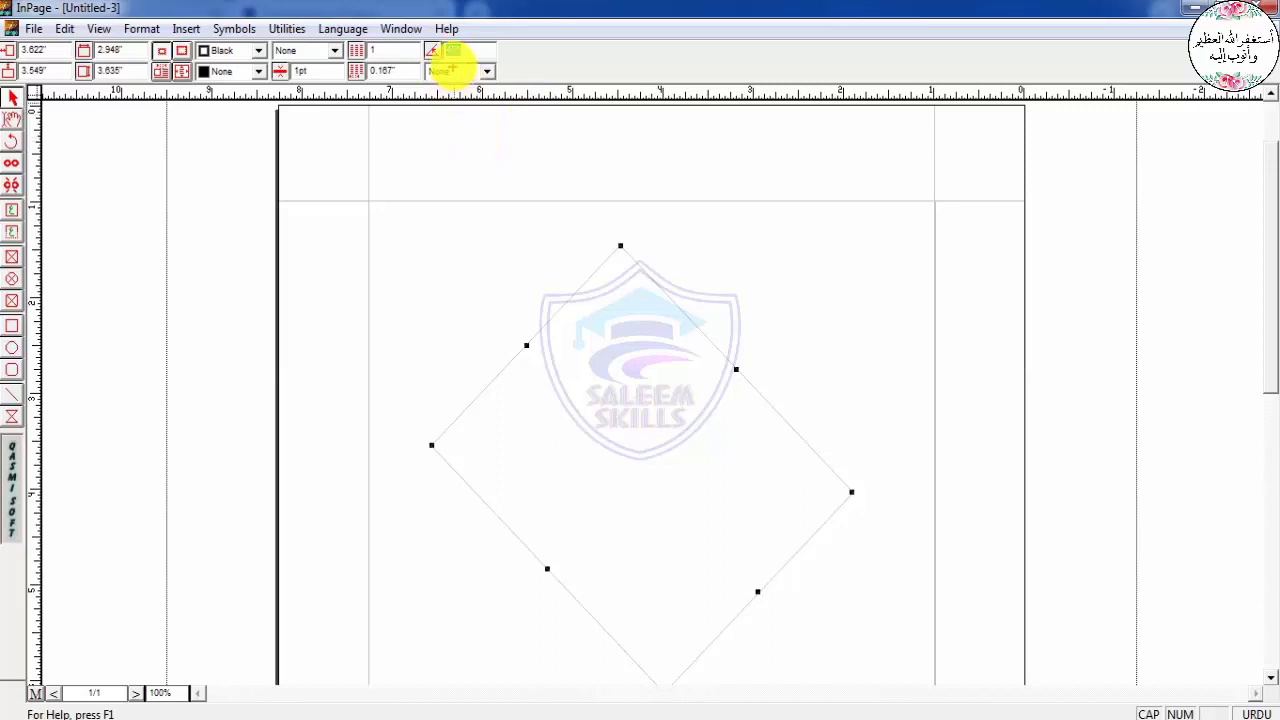
left_click_drag(424, 41, 502, 70)
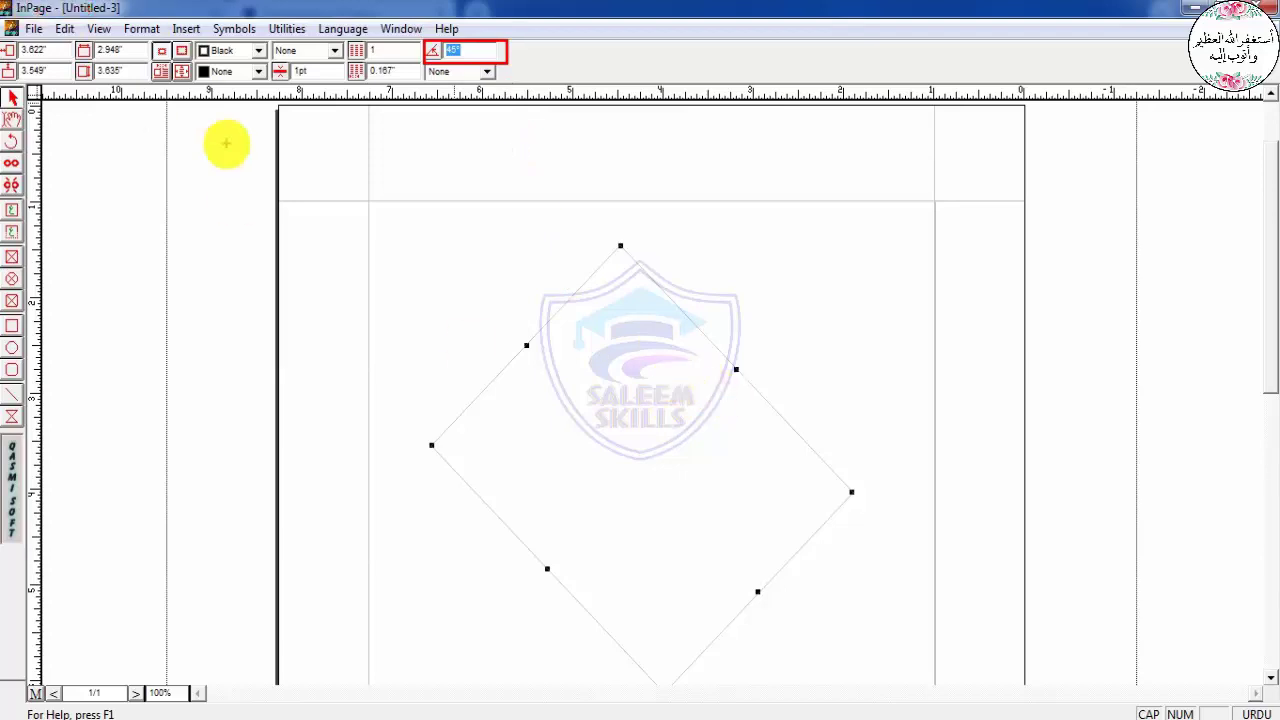
Set the drawn text box's angle to 0° in its object settings
left_click(142, 28)
left_click(185, 266)
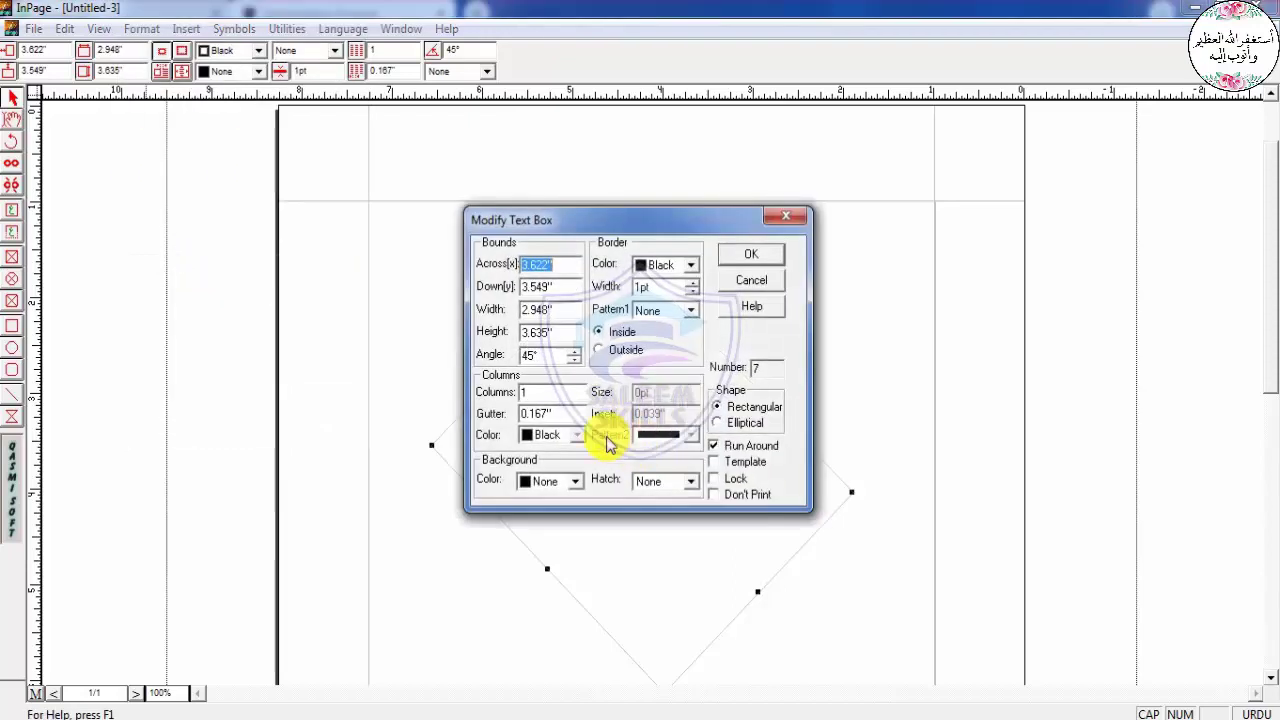
double_click(530, 355)
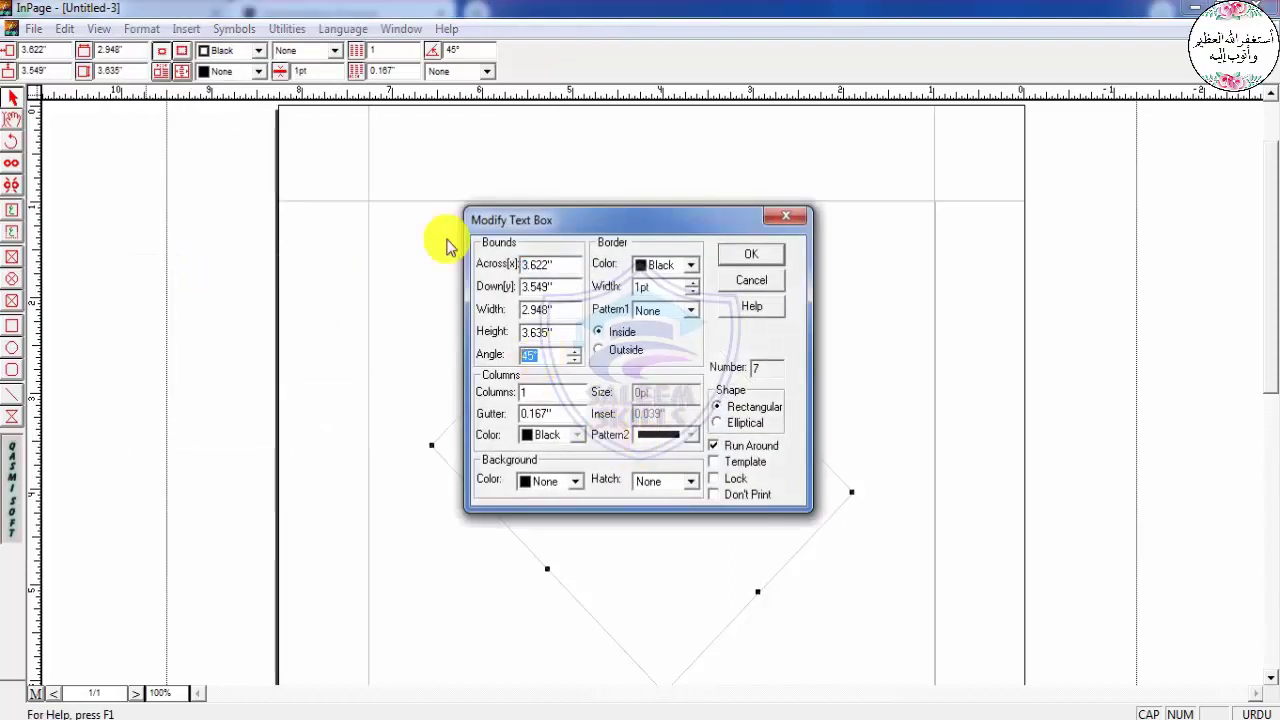
type("0")
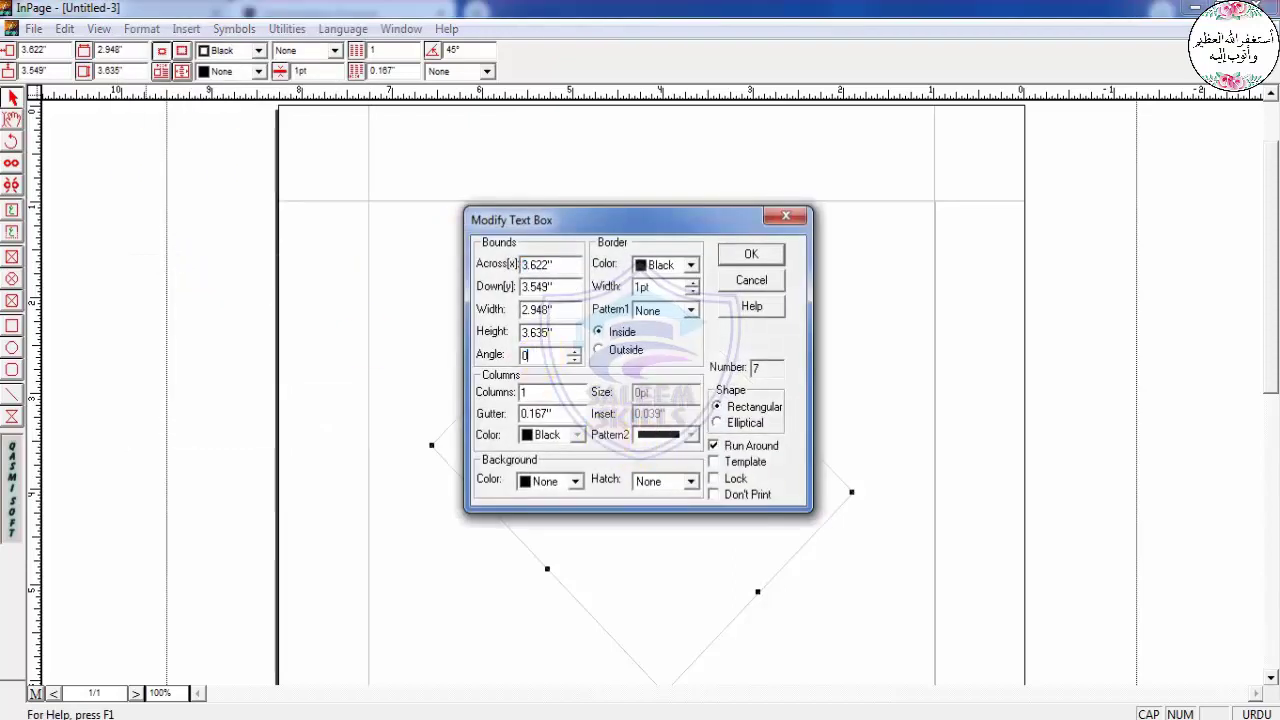
left_click(758, 258)
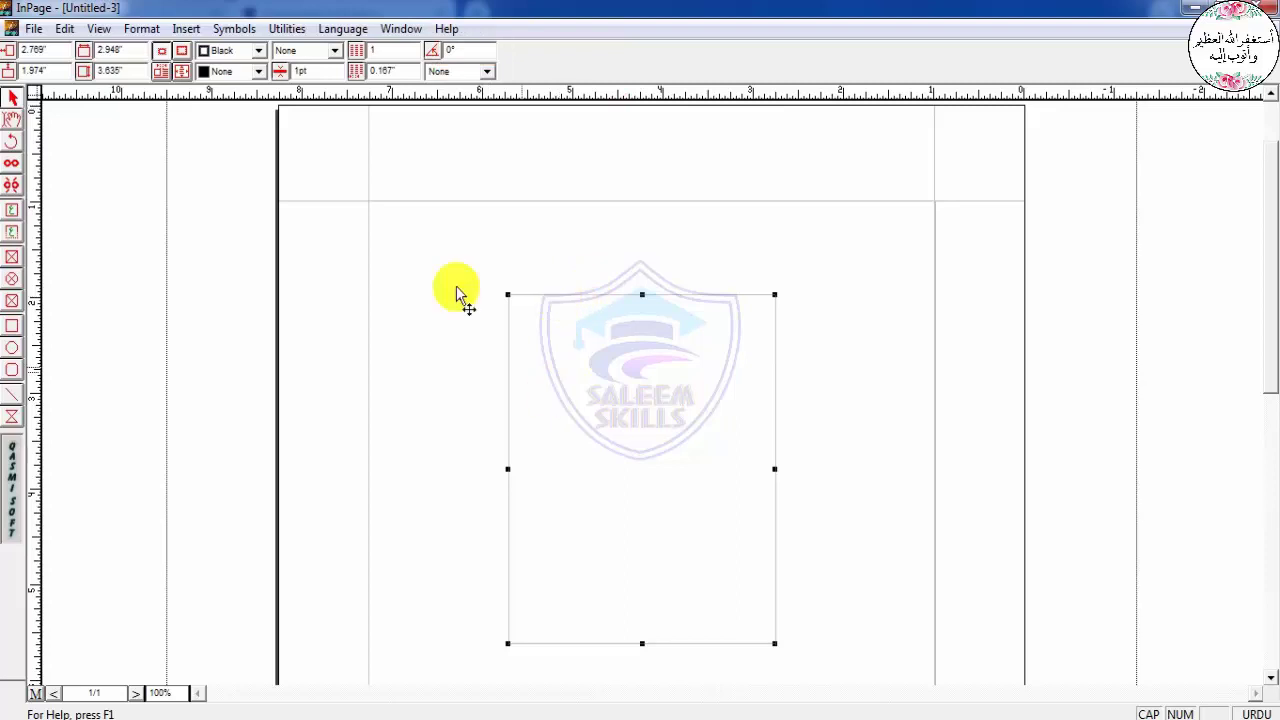
Try a Black background color on the drawn text box through its object settings and undo it
left_click(141, 30)
left_click(180, 268)
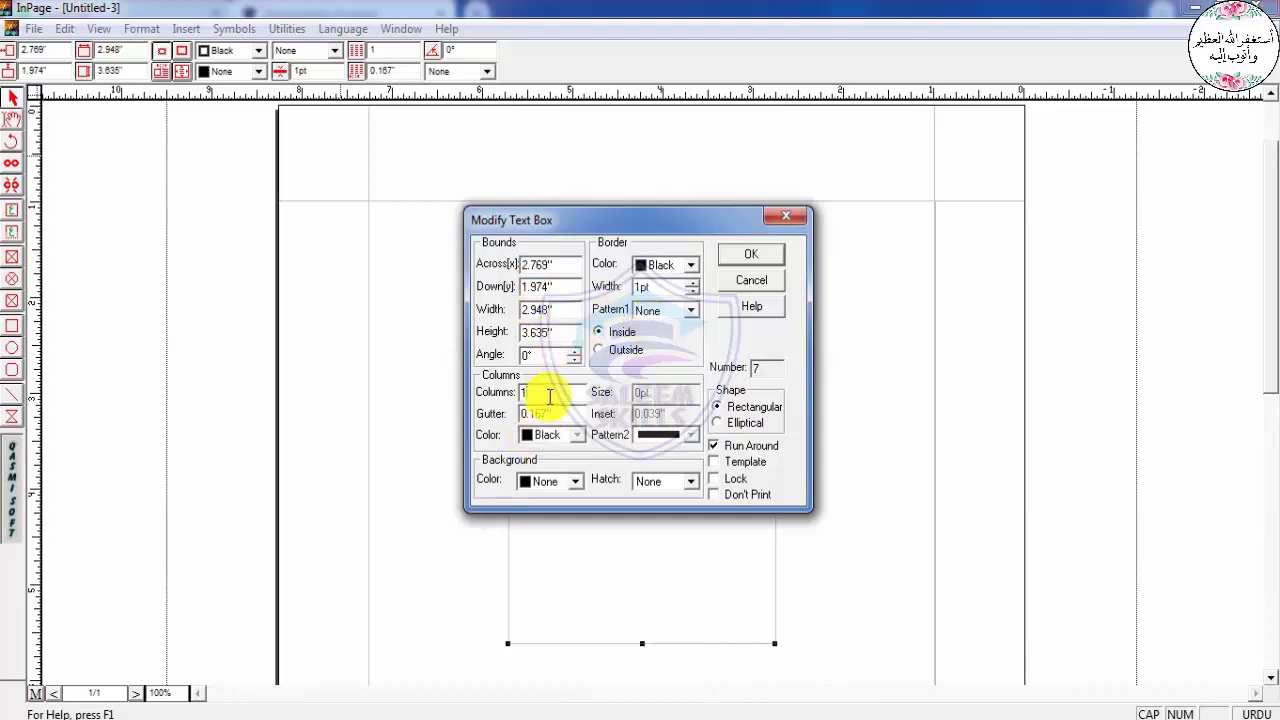
left_click_drag(520, 393, 488, 411)
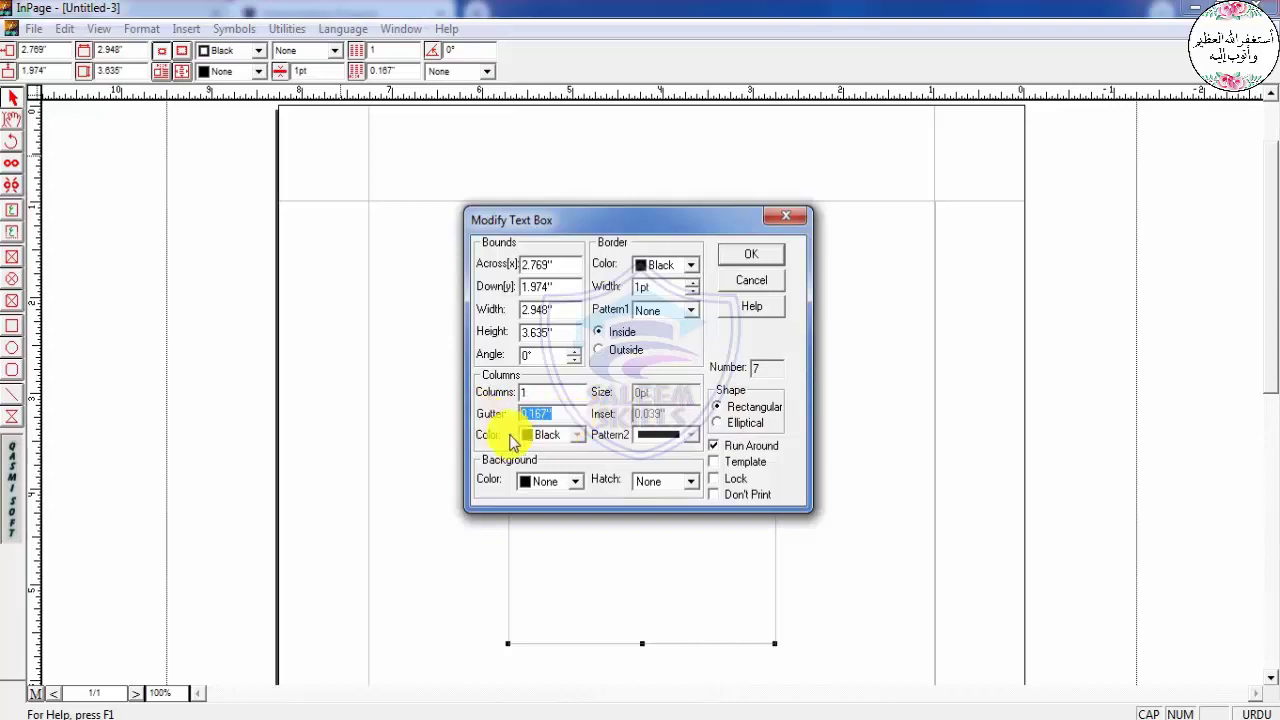
left_click(577, 482)
left_click(578, 484)
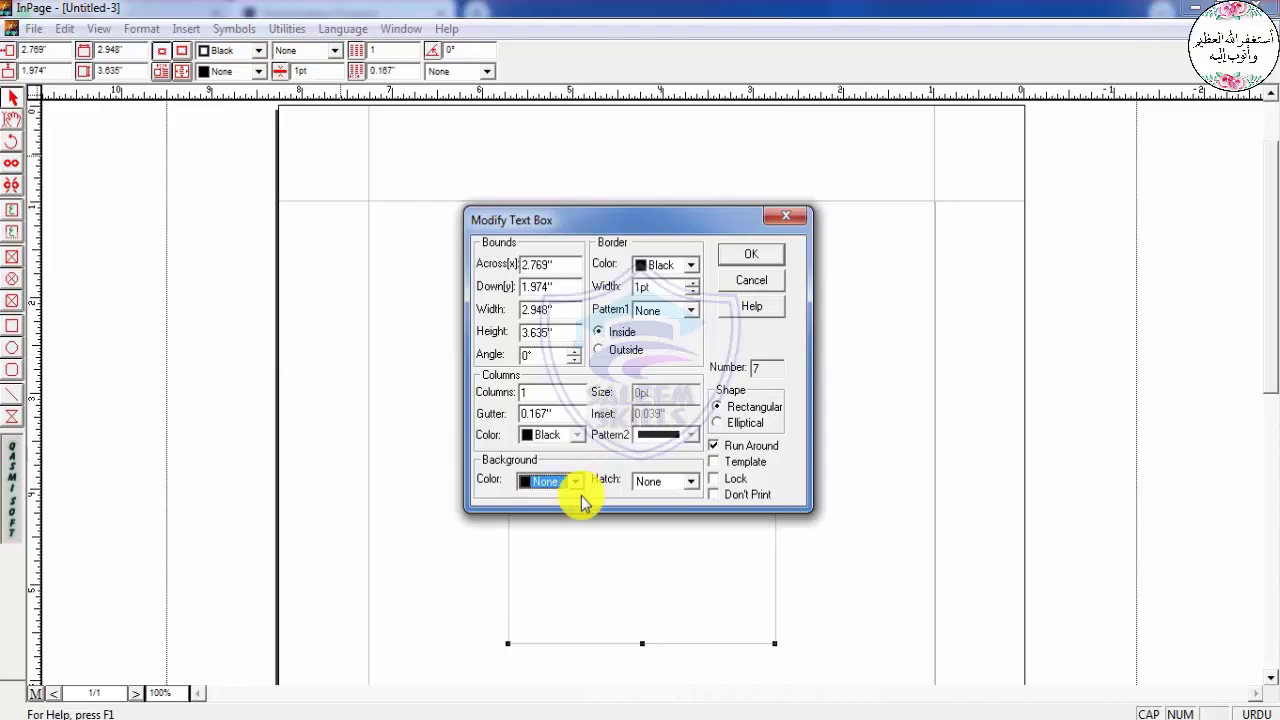
left_click(577, 482)
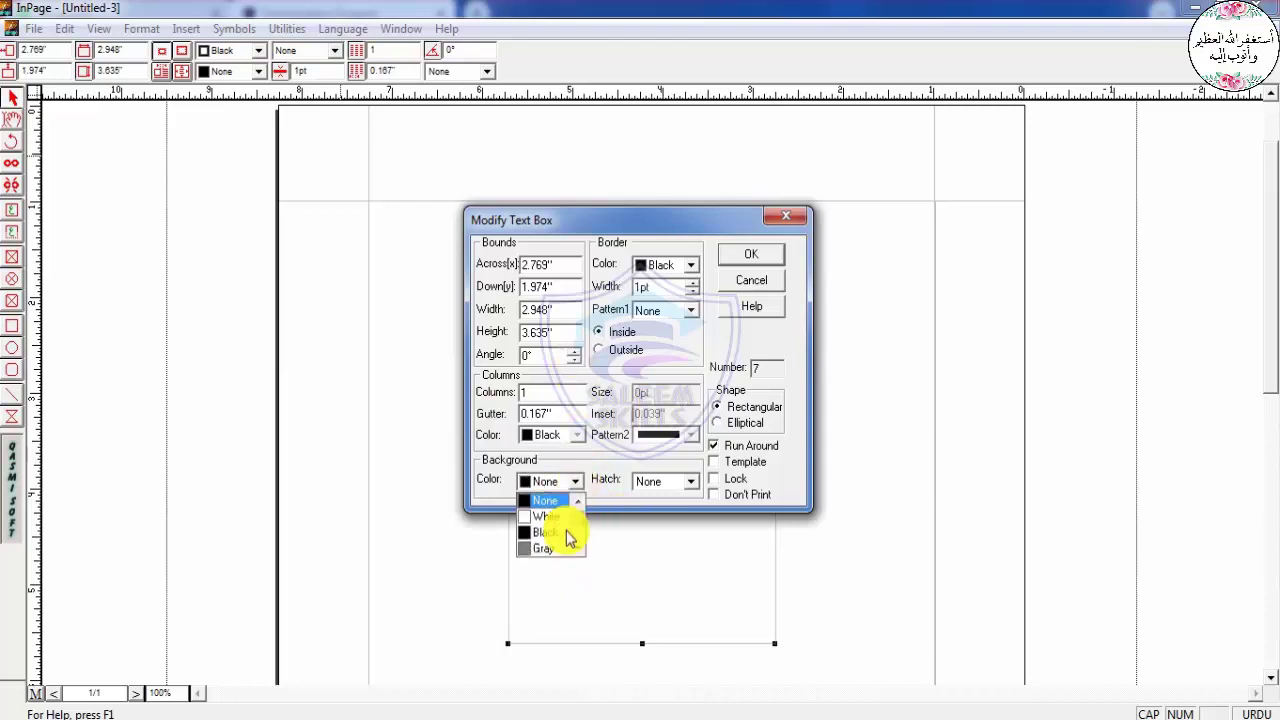
left_click(571, 533)
left_click(755, 252)
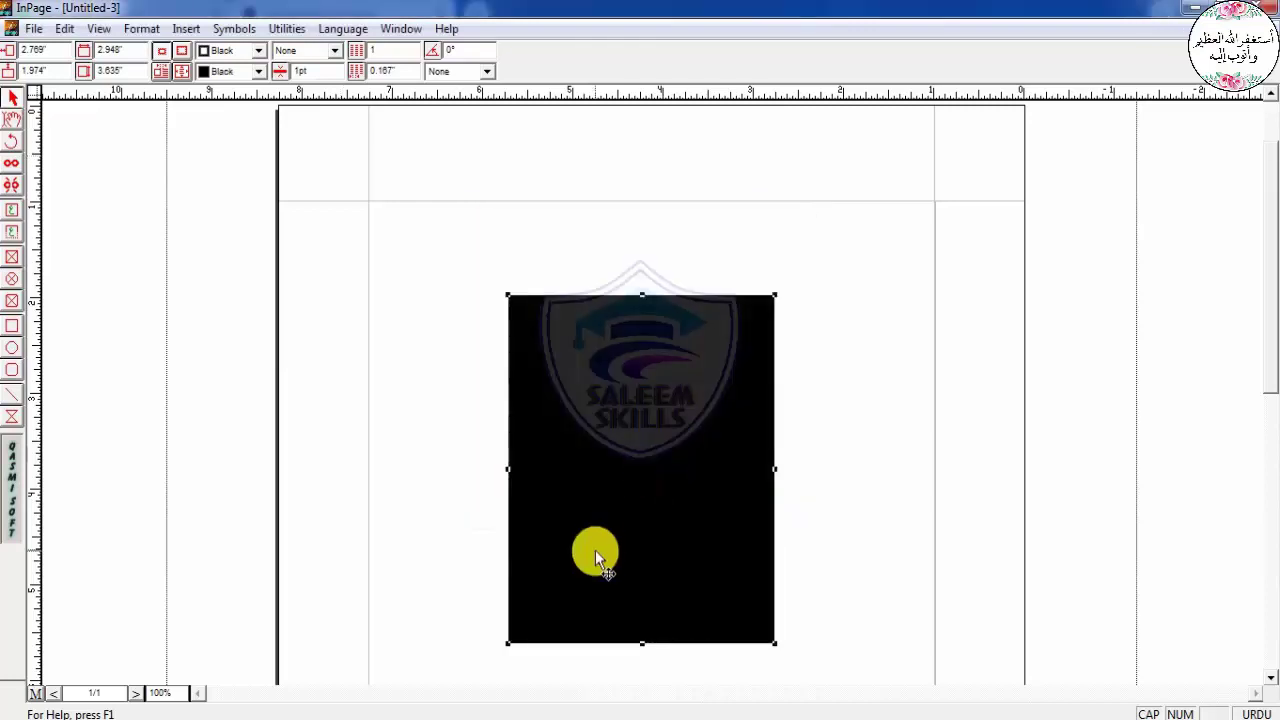
key("ctrl+z")
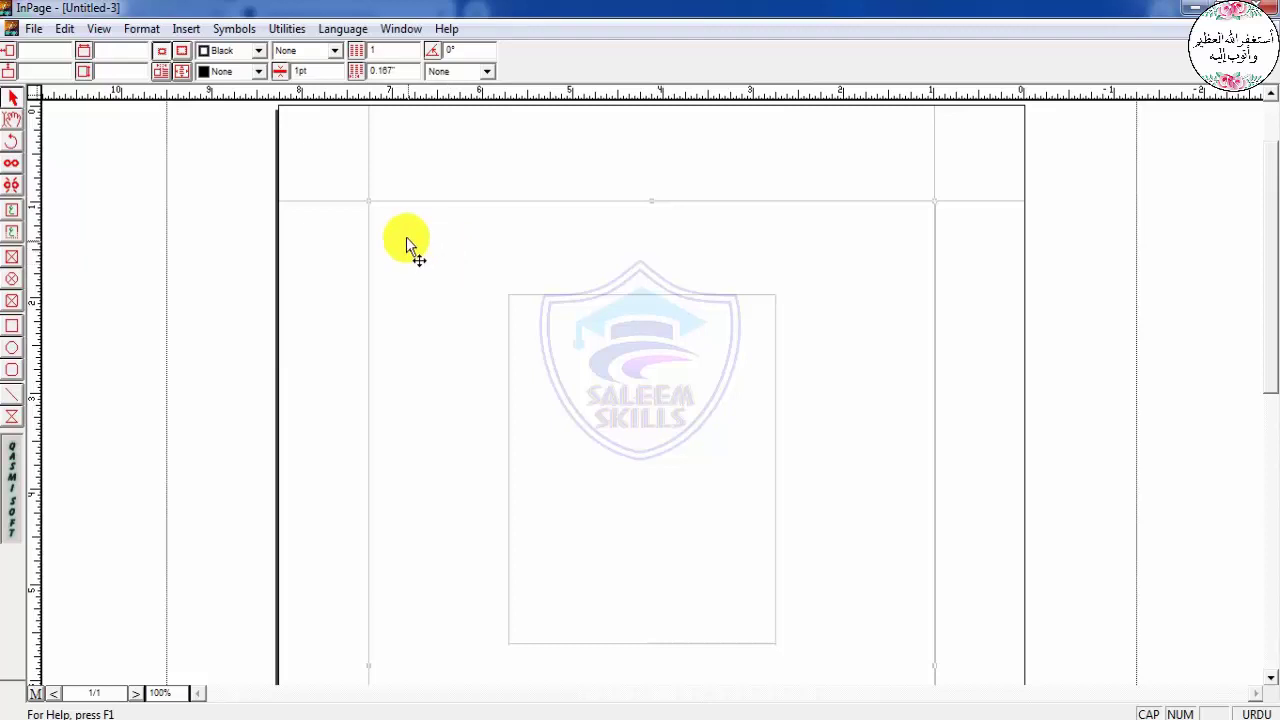
Set the border width of the page's automatic text box to 6pt
double_click(868, 245)
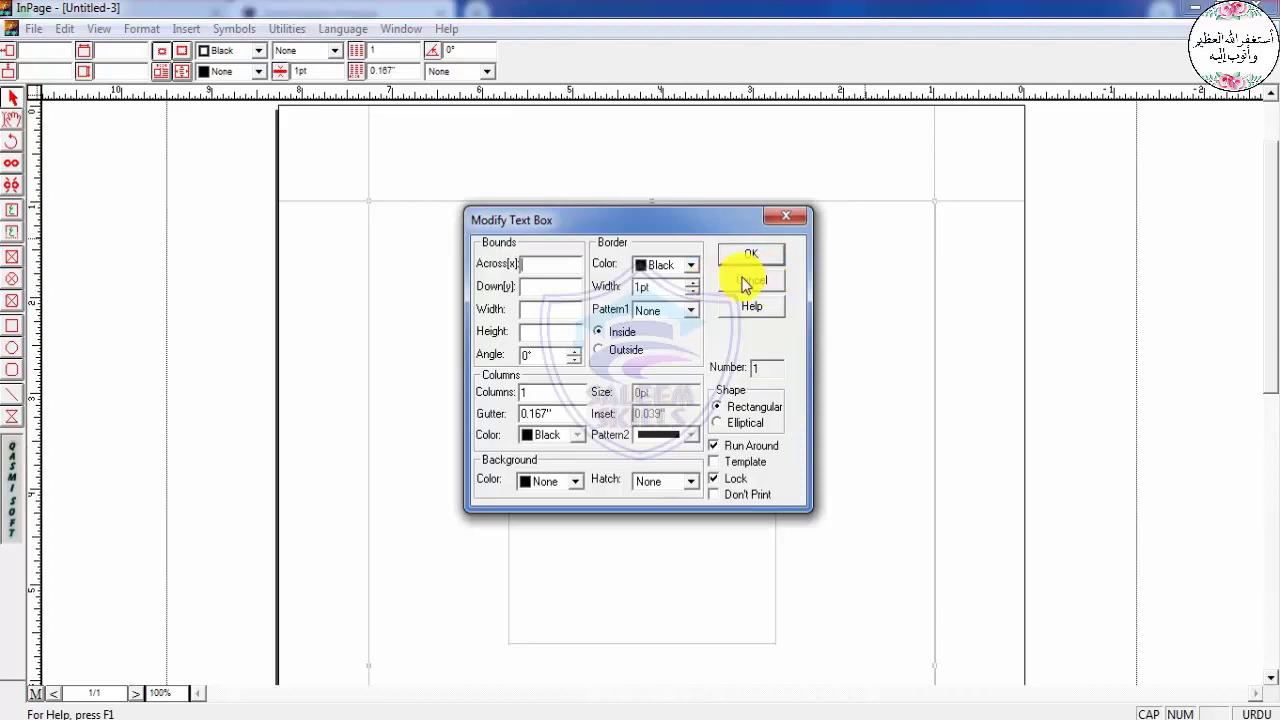
left_click_drag(637, 288, 683, 286)
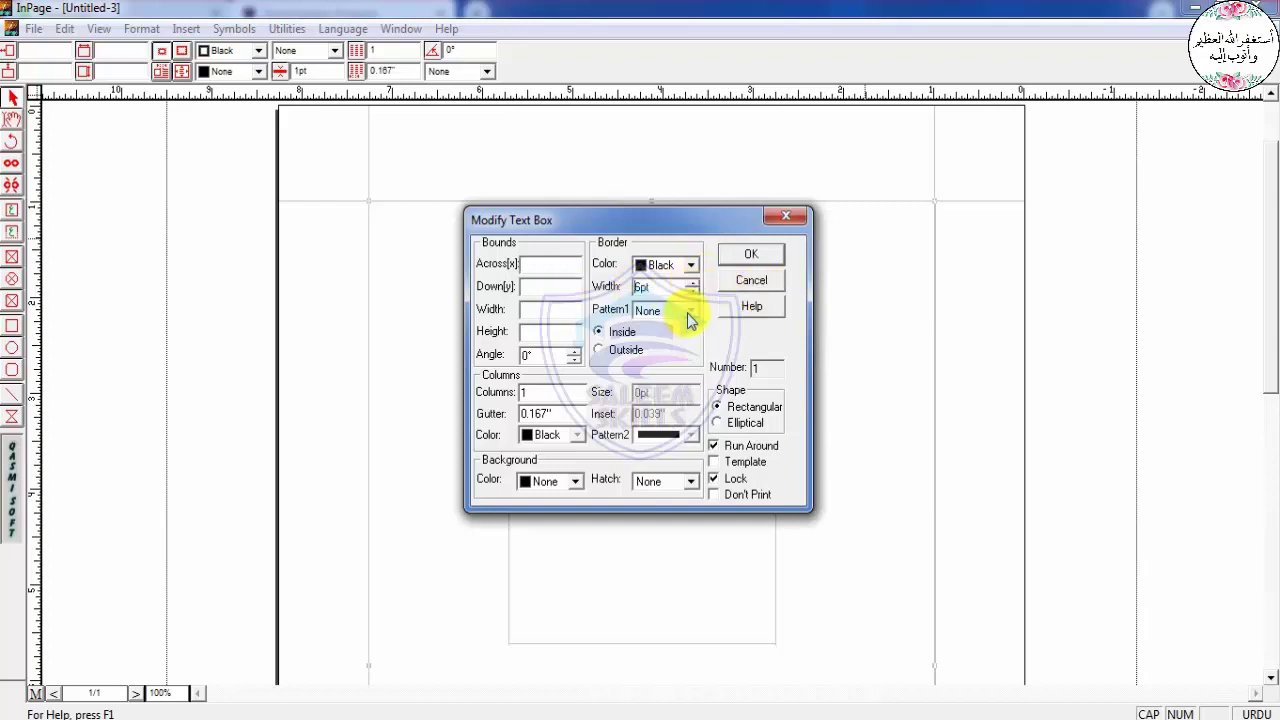
left_click(752, 254)
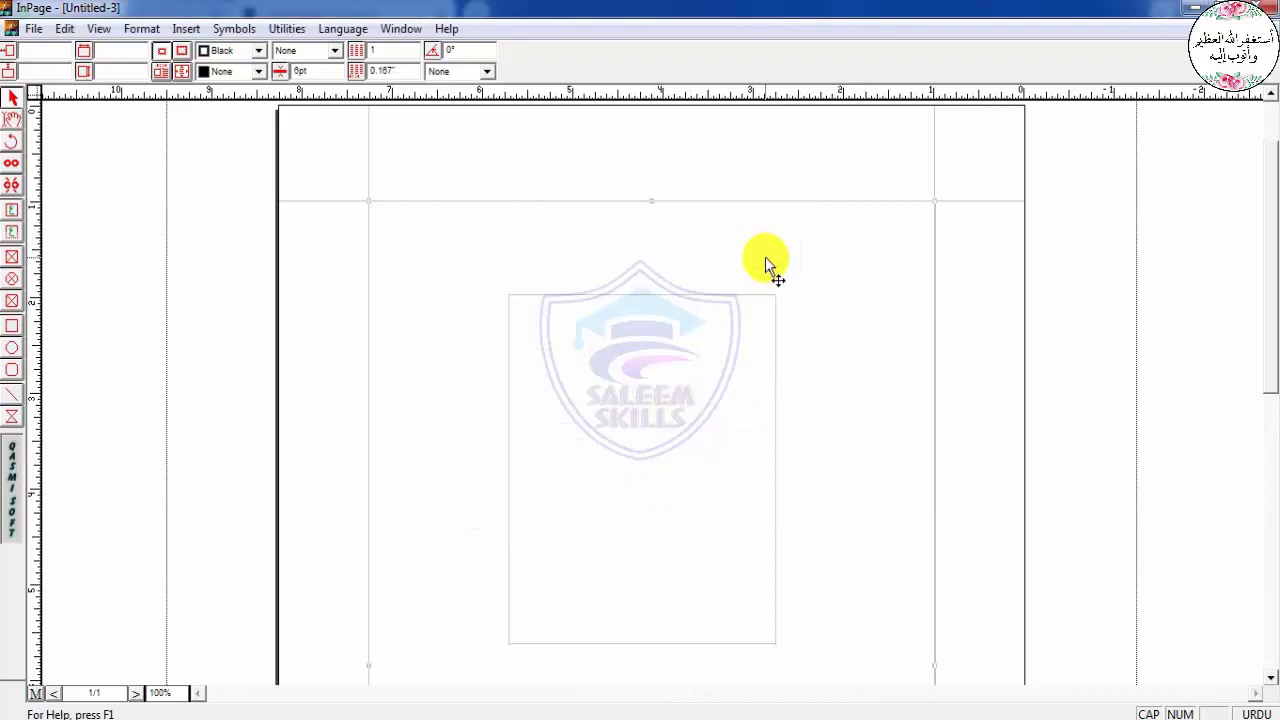
Give the page's automatic text box a Red border with the dashed pattern, placed Outside
double_click(680, 315)
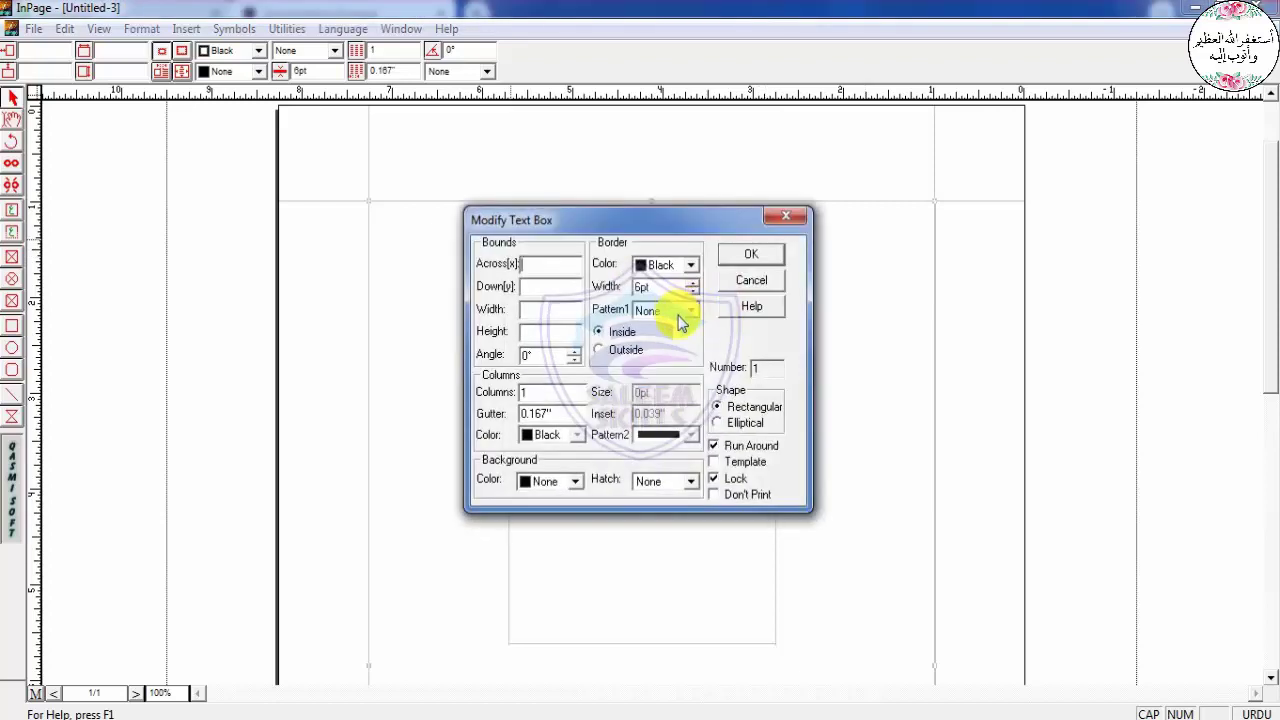
left_click(690, 314)
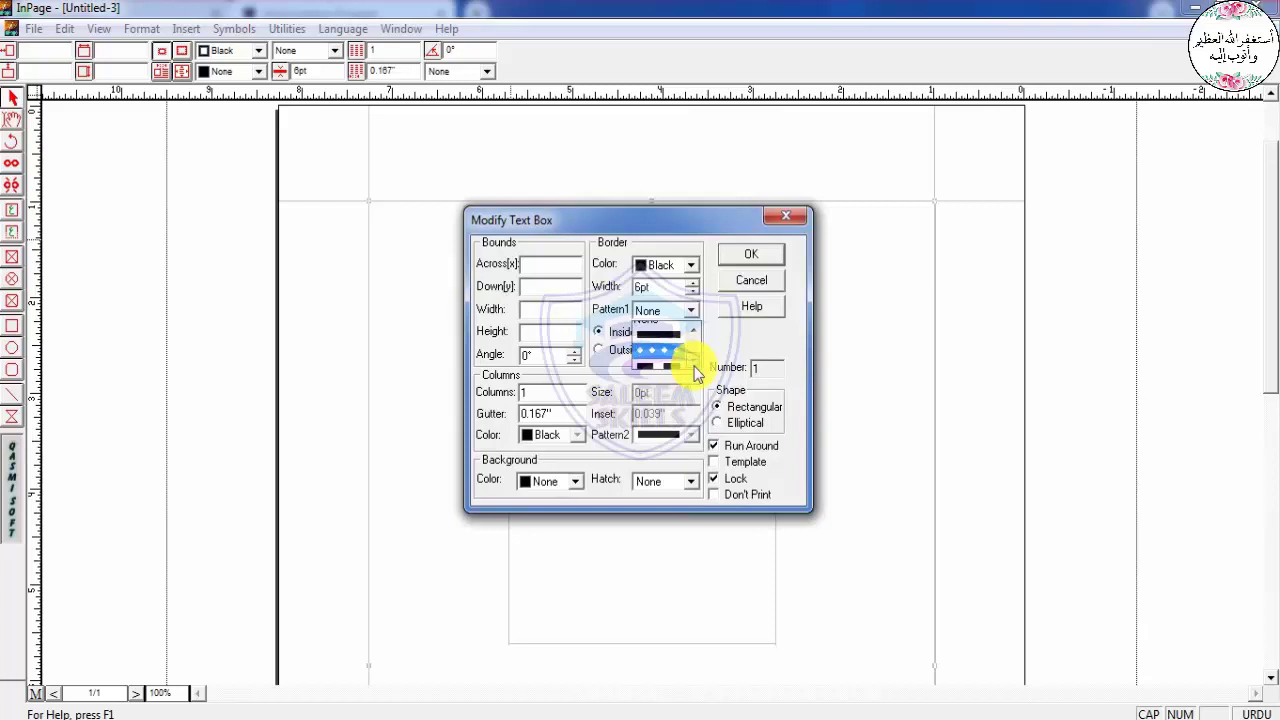
left_click(660, 344)
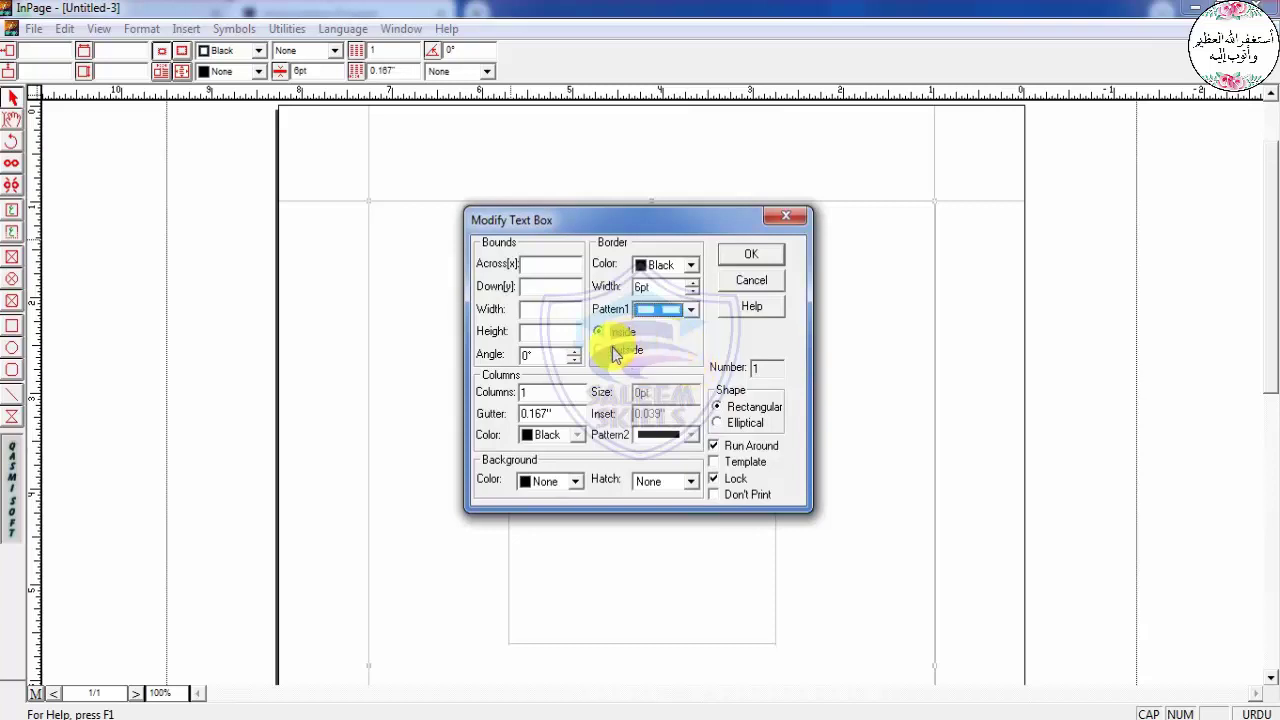
left_click(612, 352)
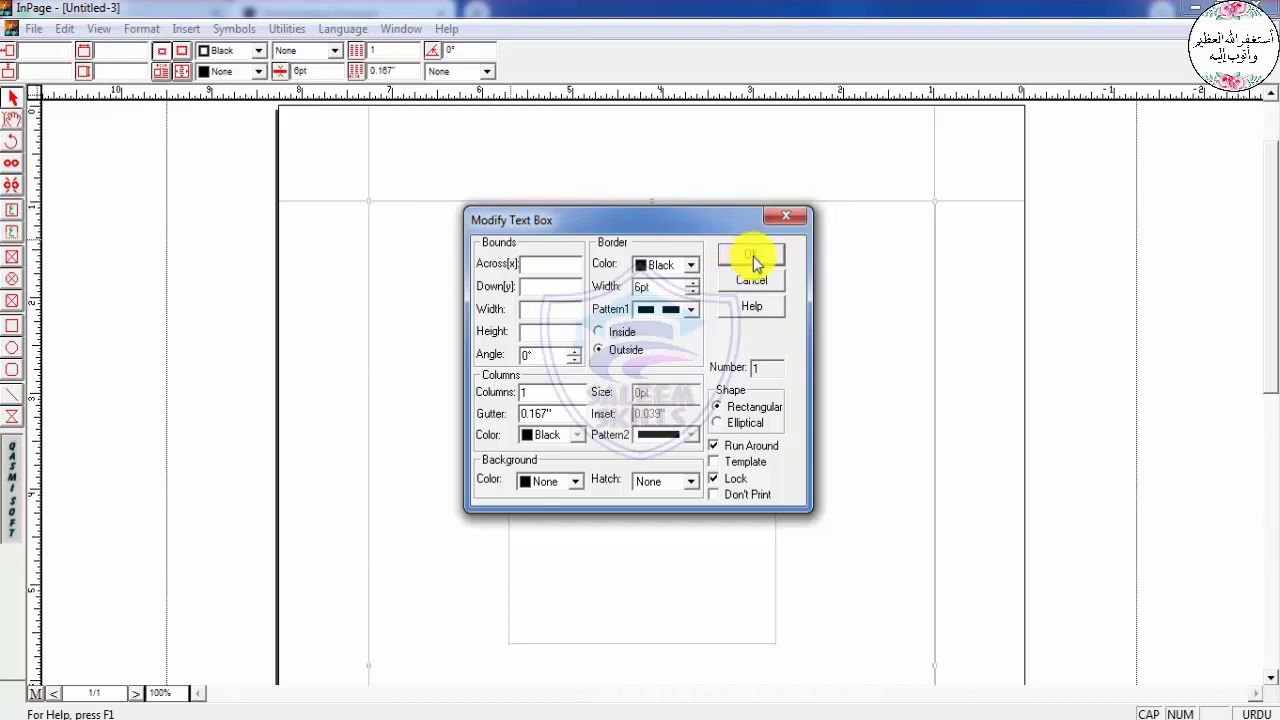
left_click(690, 265)
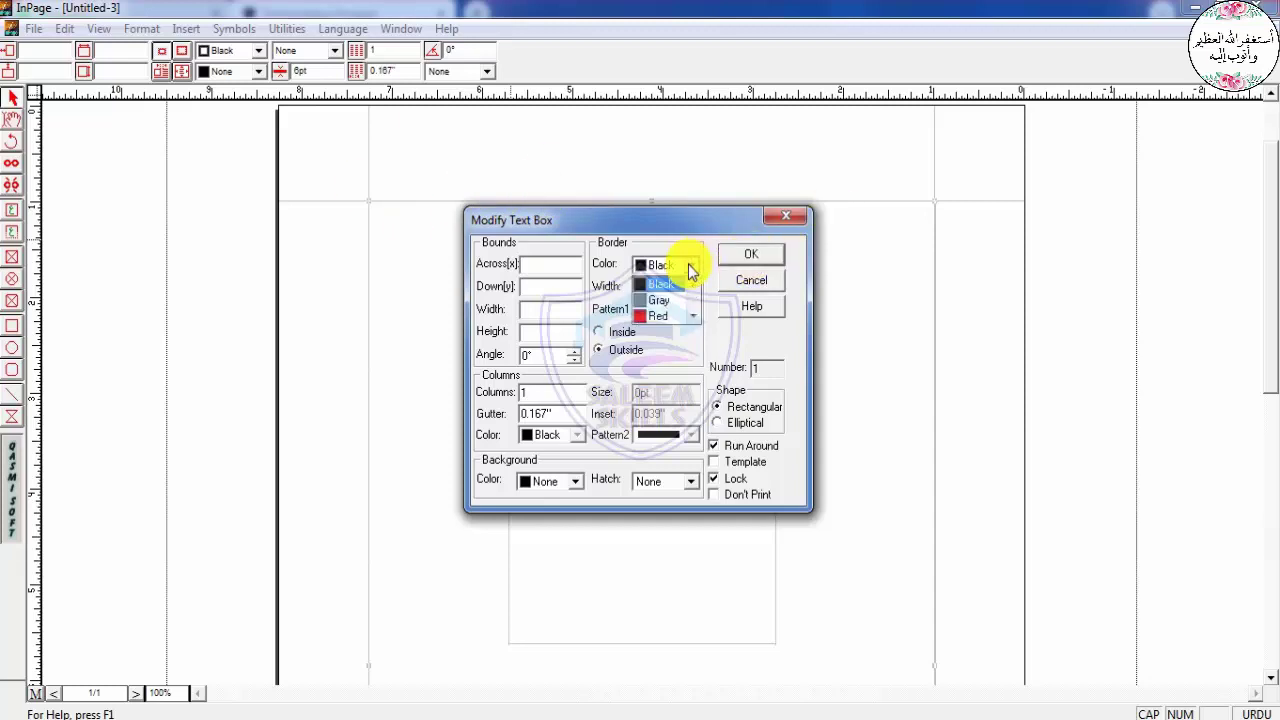
left_click(672, 318)
left_click(762, 255)
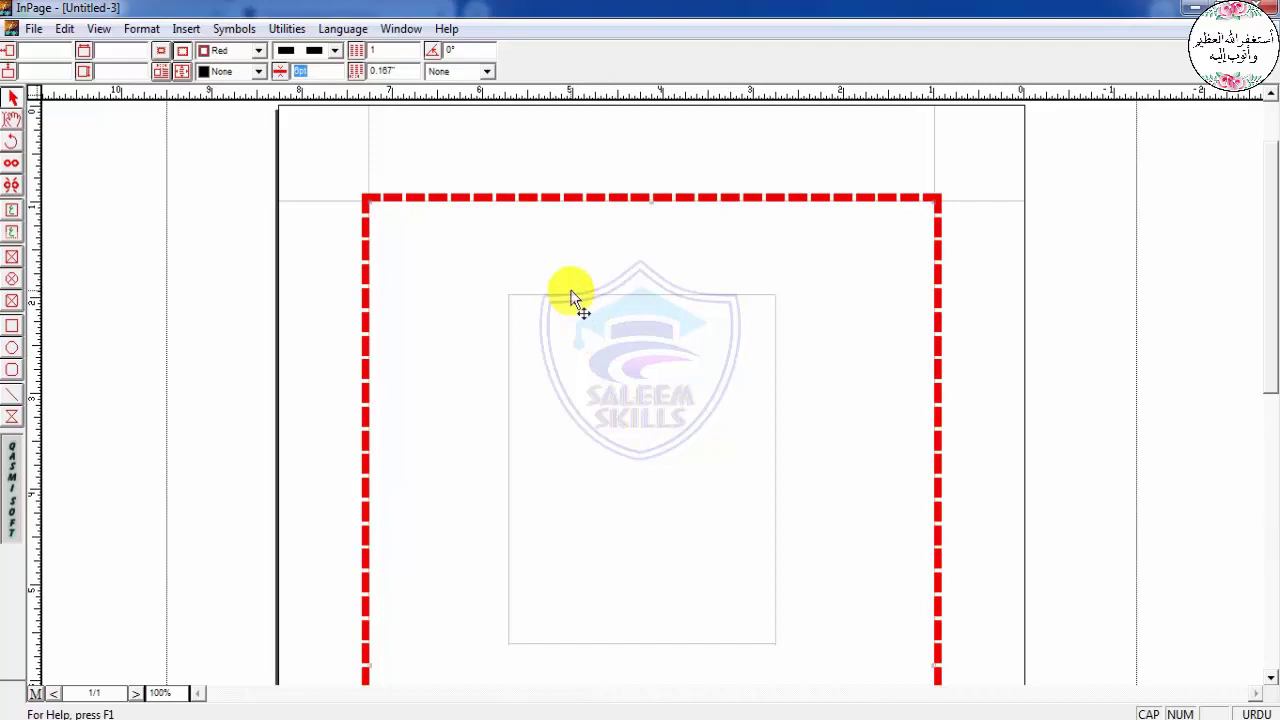
Delete the drawn text box inside the page's red dashed border
left_click(578, 323)
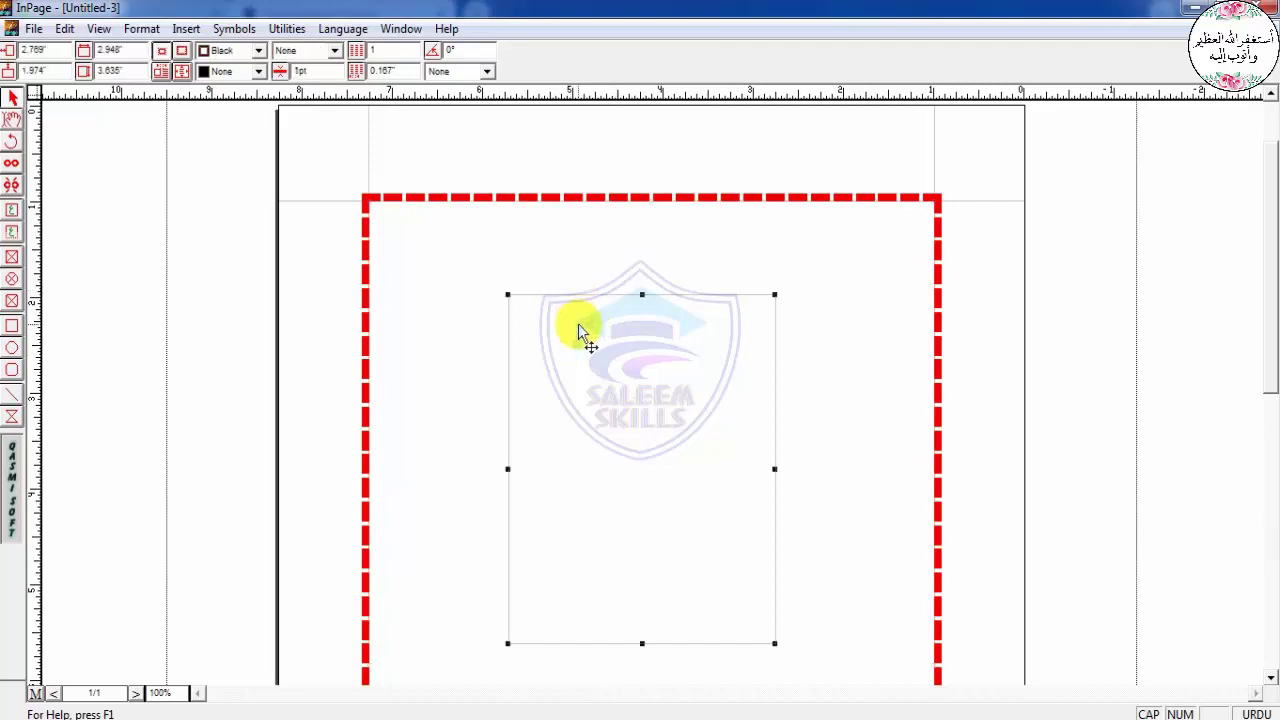
key("ctrl+0")
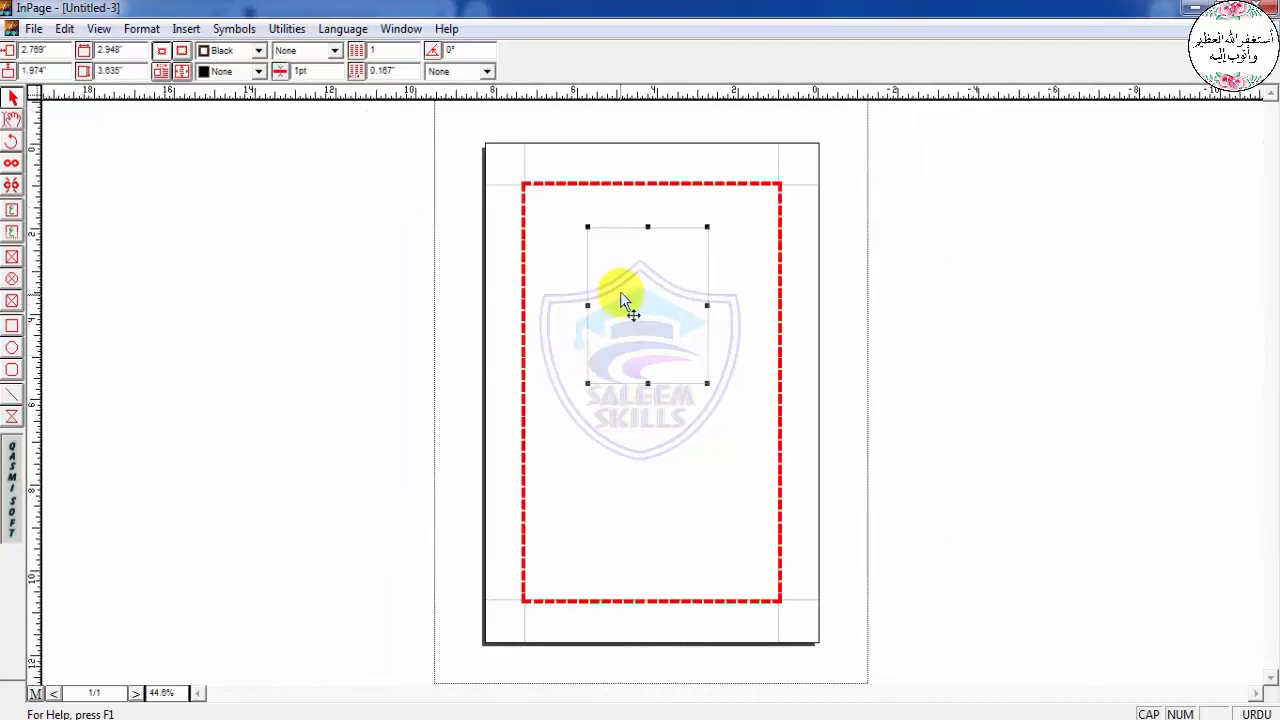
key("Delete")
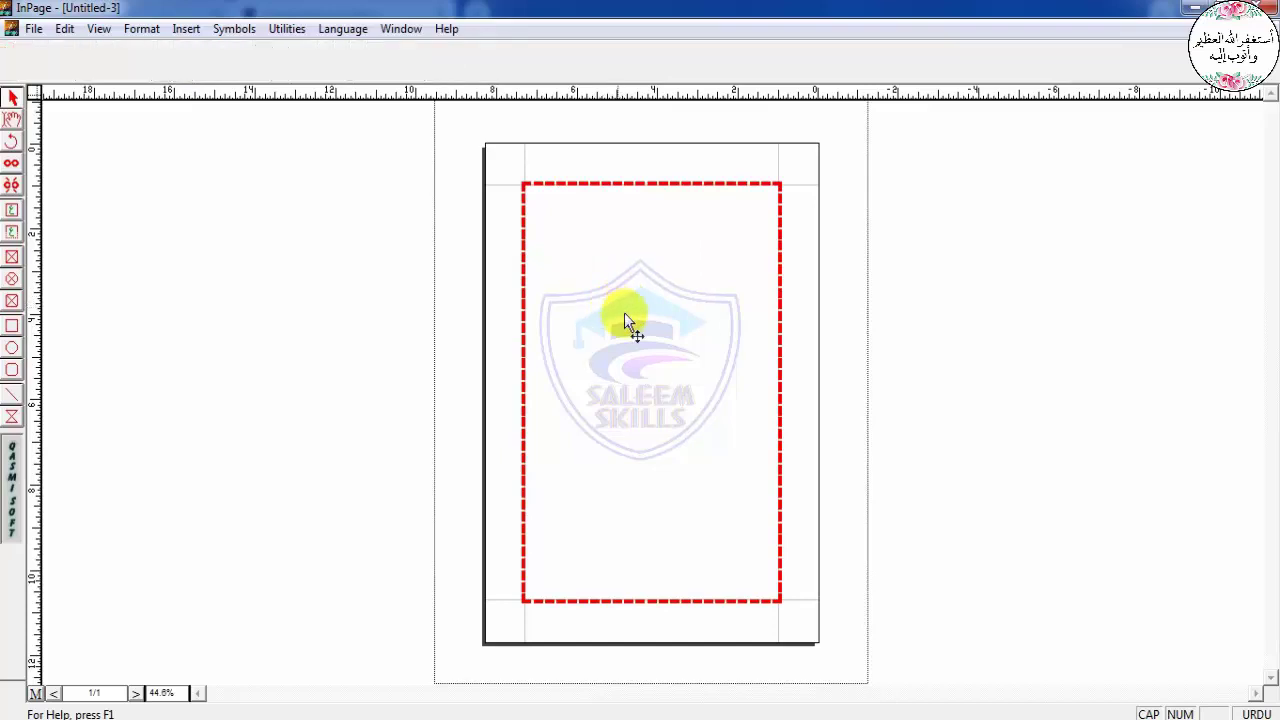
Draw a text box about 6.0" wide and 7.94" high inside the red border and shift it to about 1.15" across
left_click(15, 214)
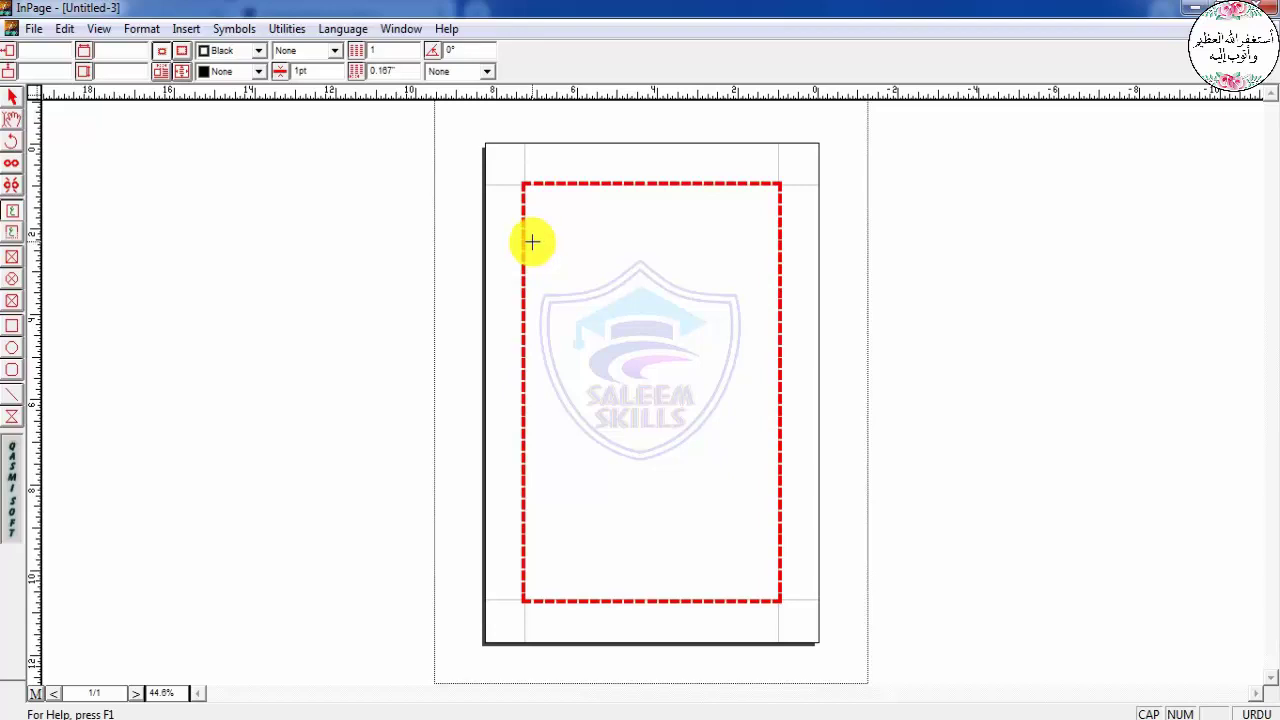
mouse_move(532, 241)
left_mouse_down()
mouse_move(743, 483)
mouse_move(767, 579)
left_mouse_up()
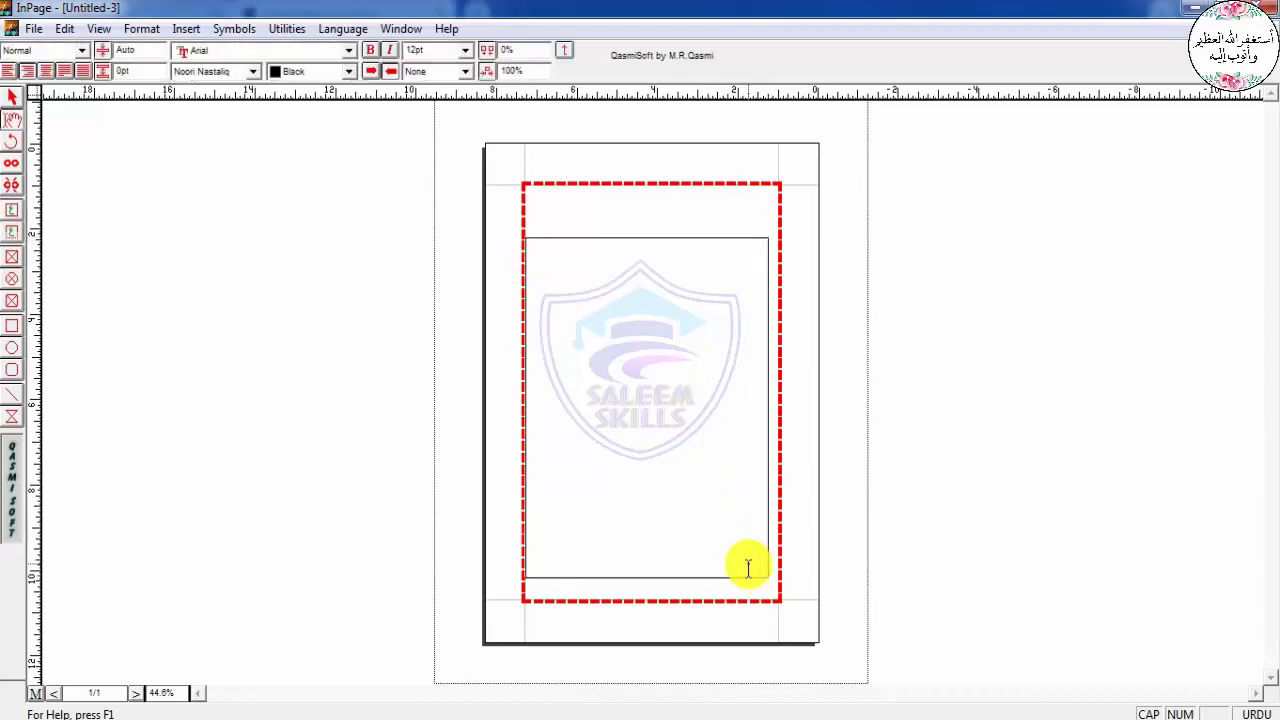
left_click(12, 97)
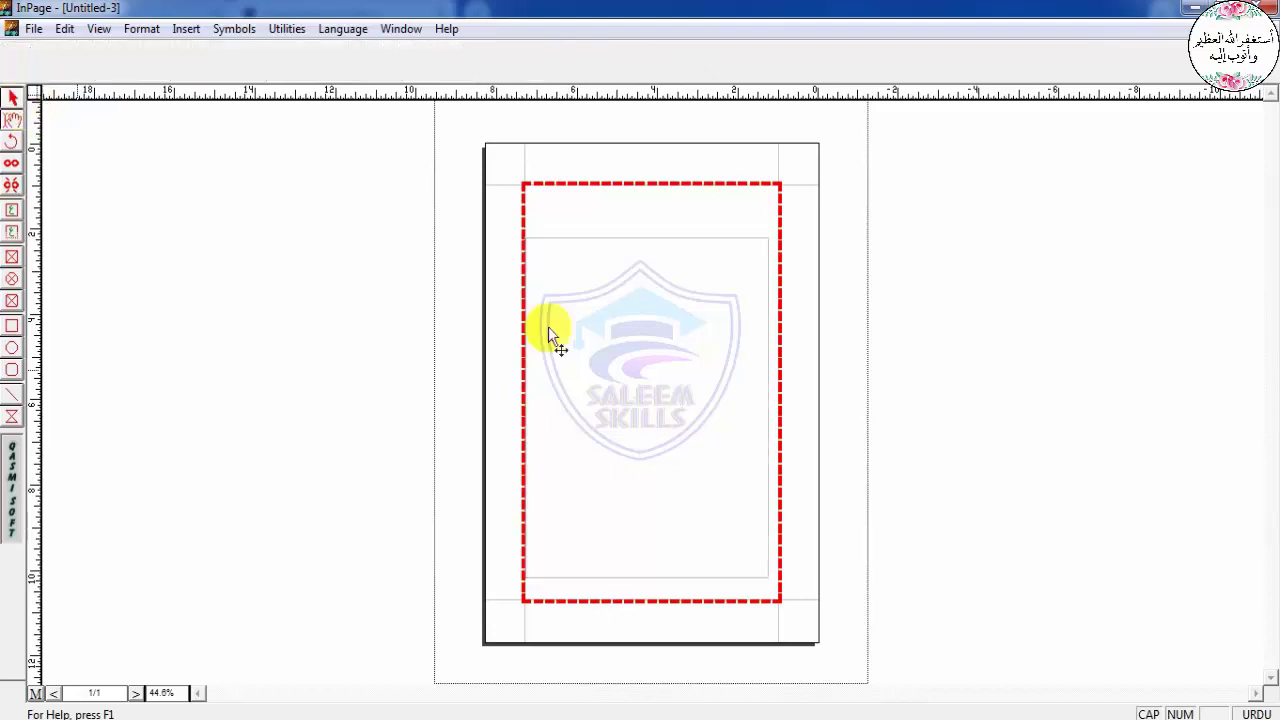
left_click(595, 245)
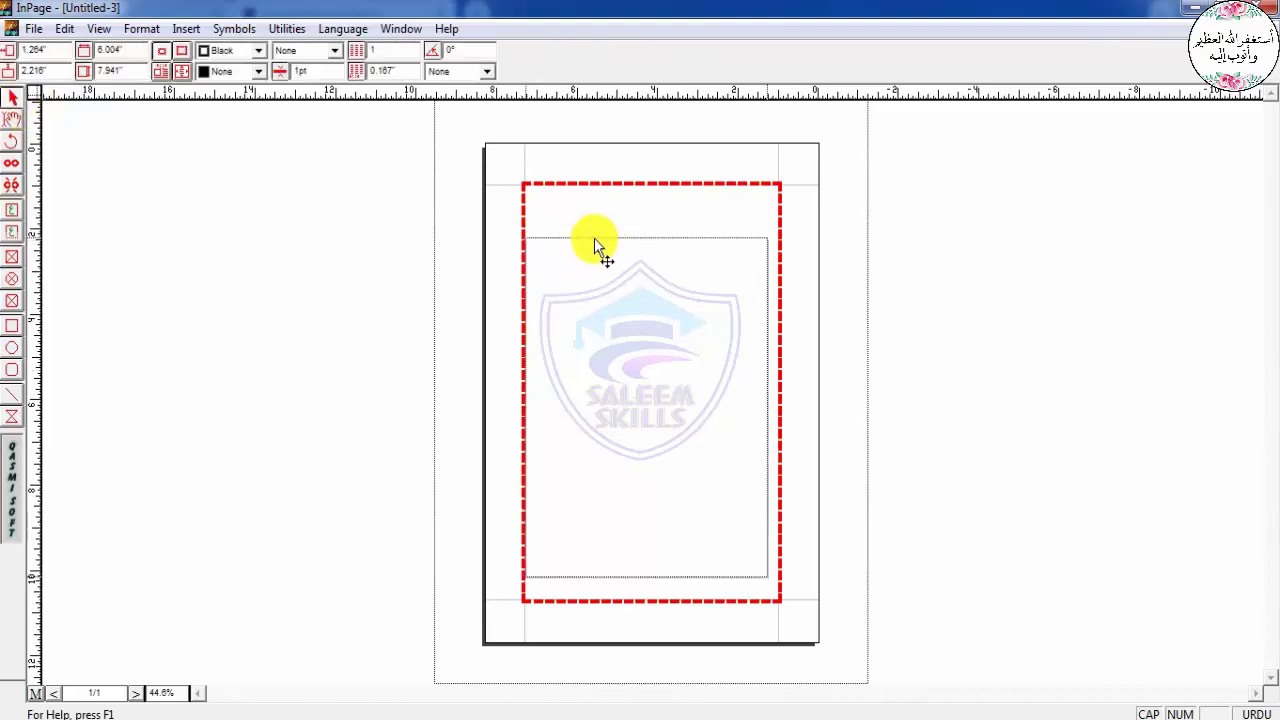
left_click_drag(603, 230, 609, 230)
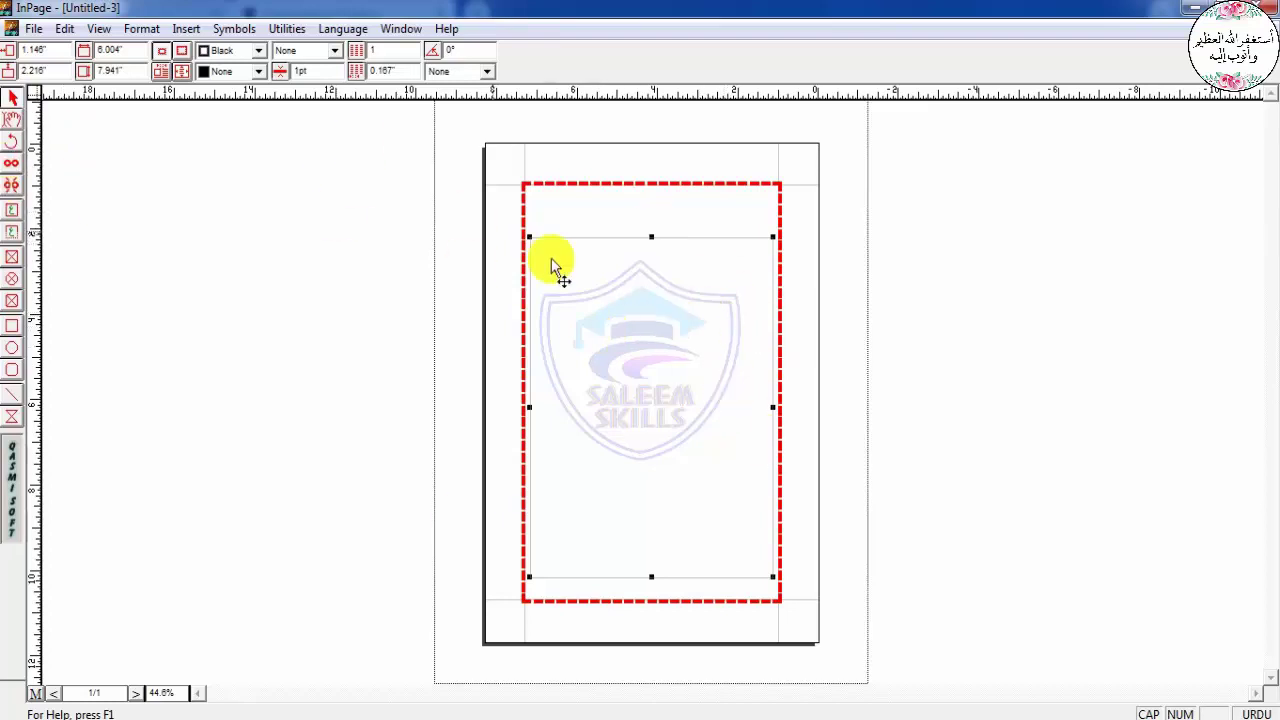
Set the drawn text box's shape to Elliptical in its object settings
left_click(142, 29)
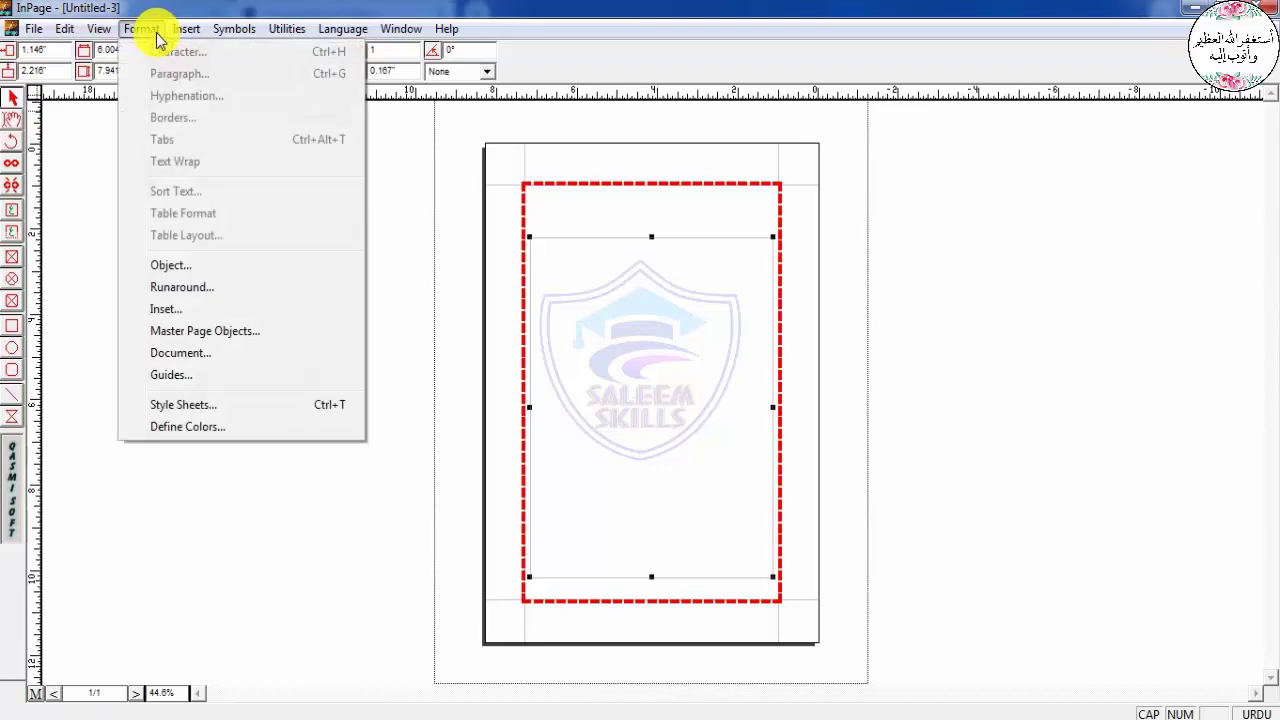
left_click(200, 265)
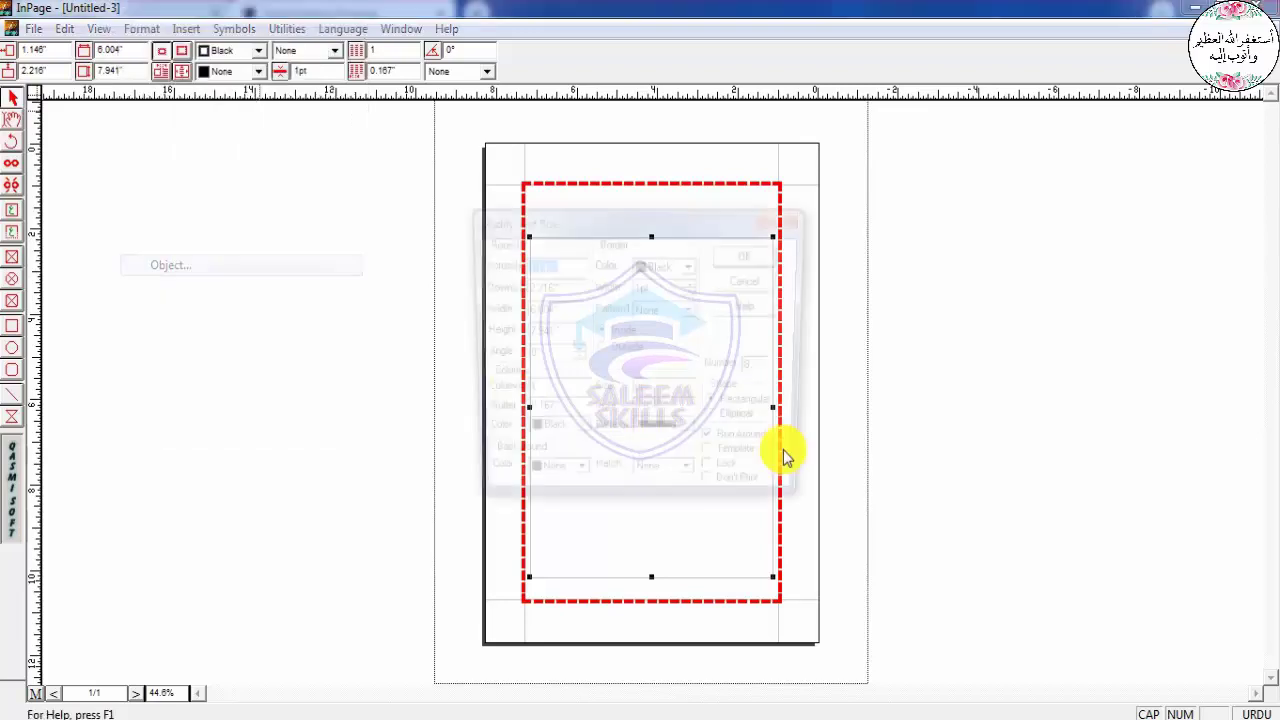
left_click(718, 423)
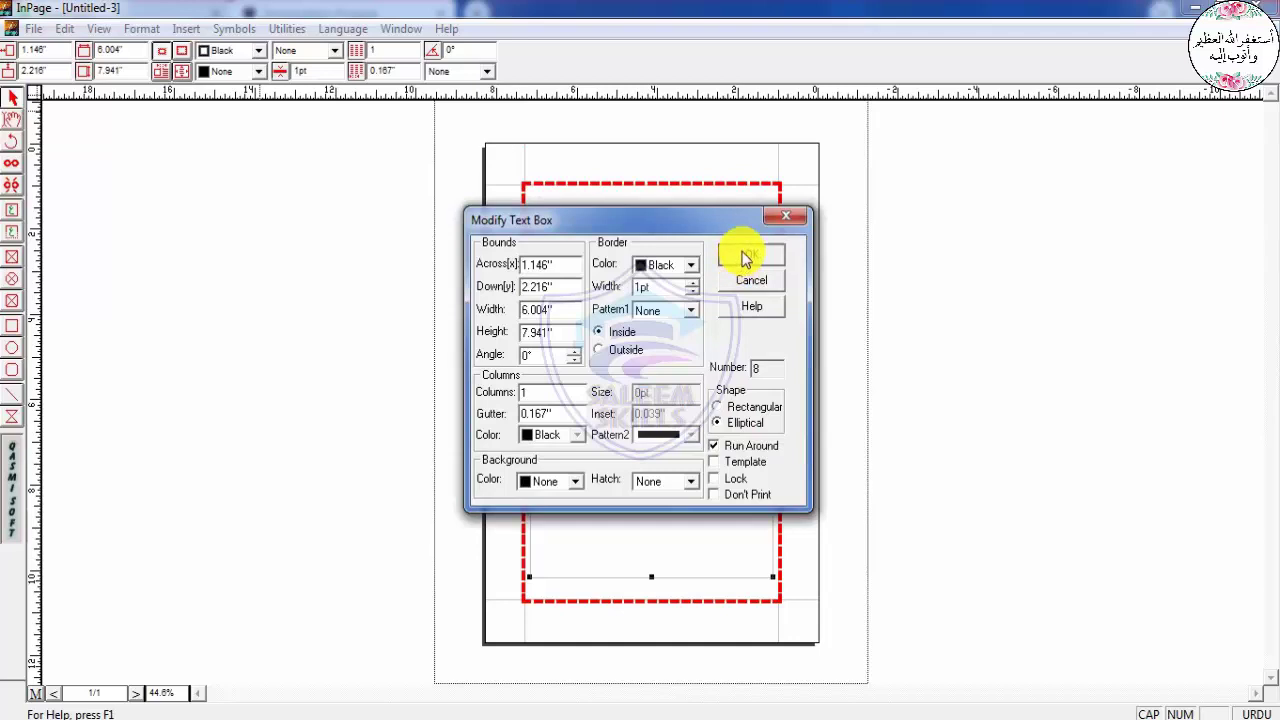
left_click(745, 254)
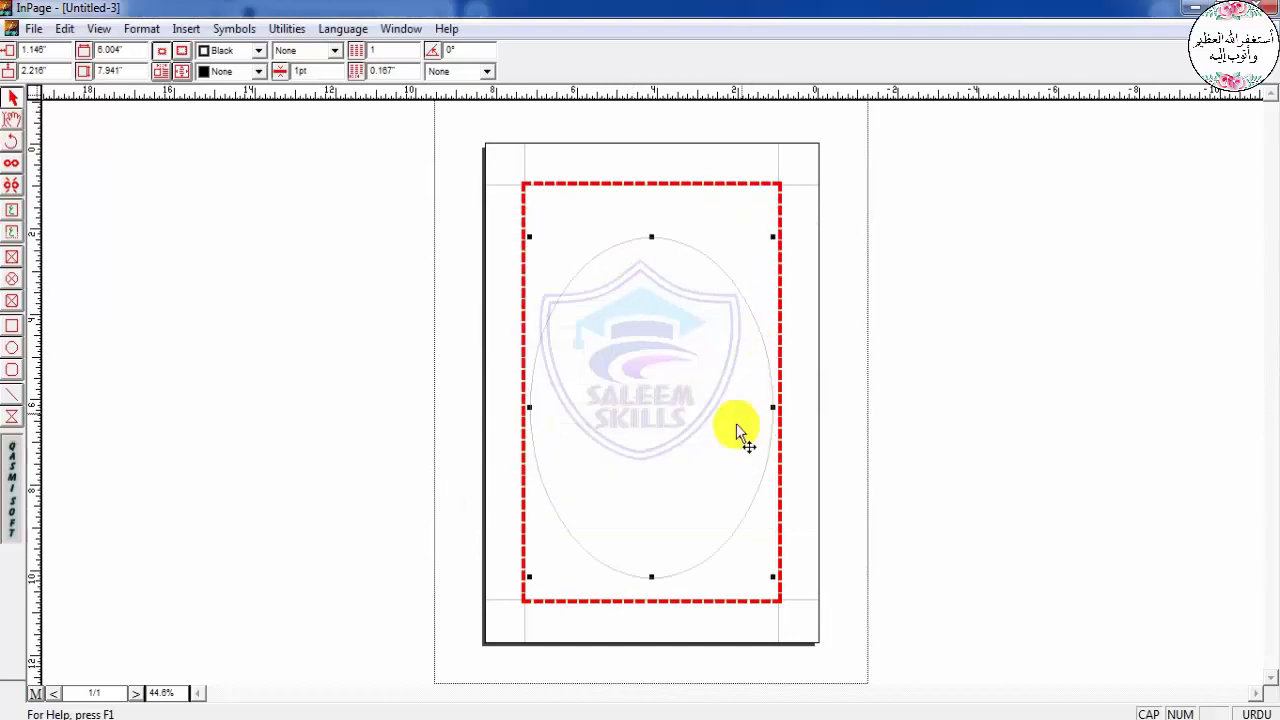
Try entering a character inside the elliptical text box
left_click(12, 120)
left_click(723, 300)
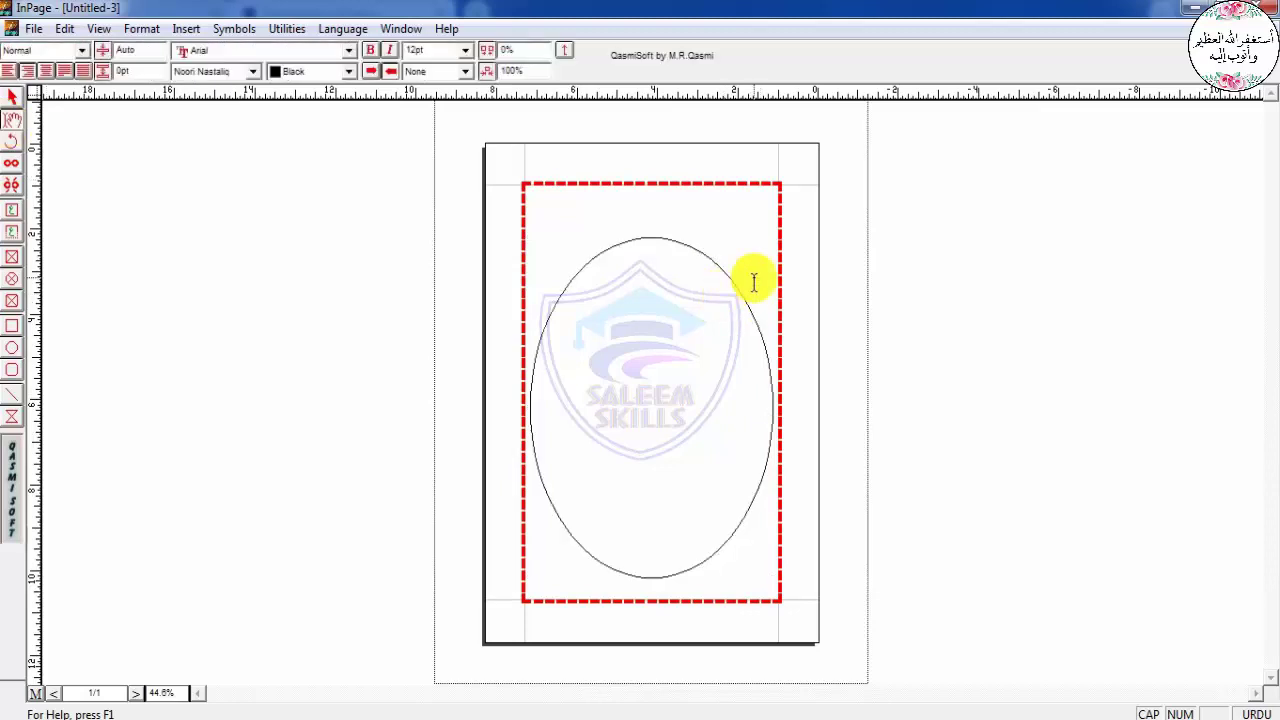
key("ctrl+1")
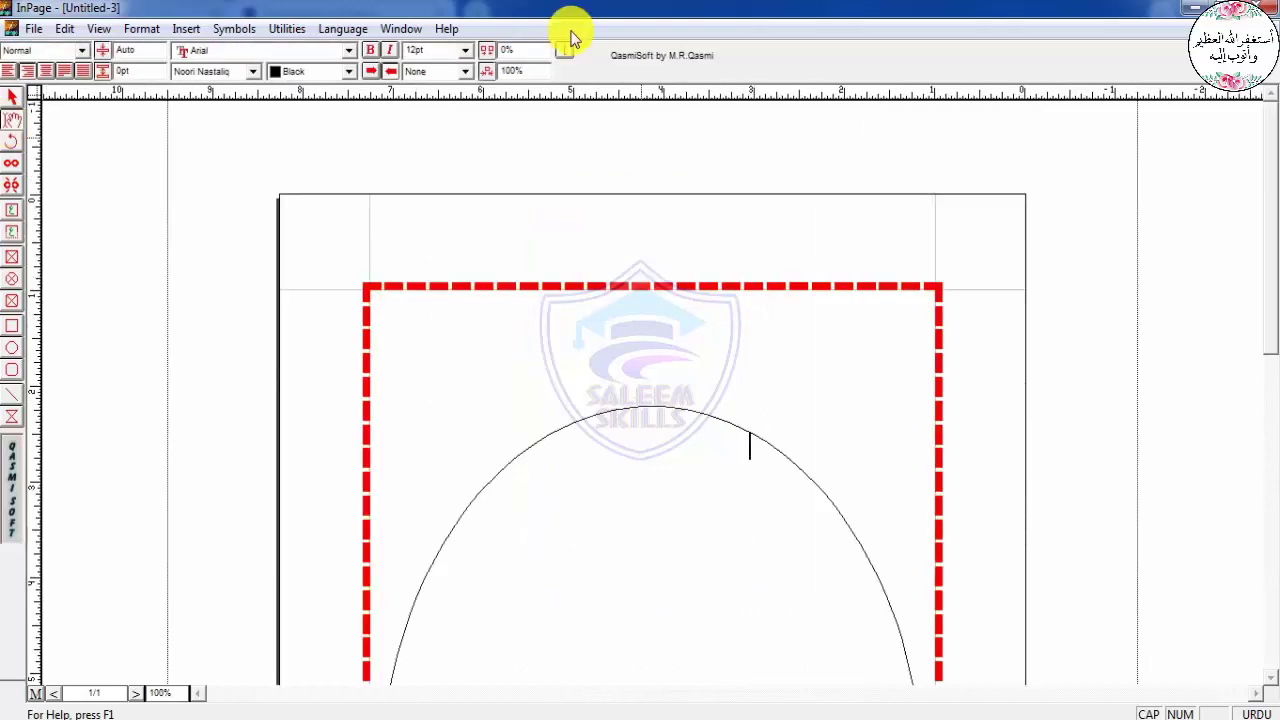
type("ص")
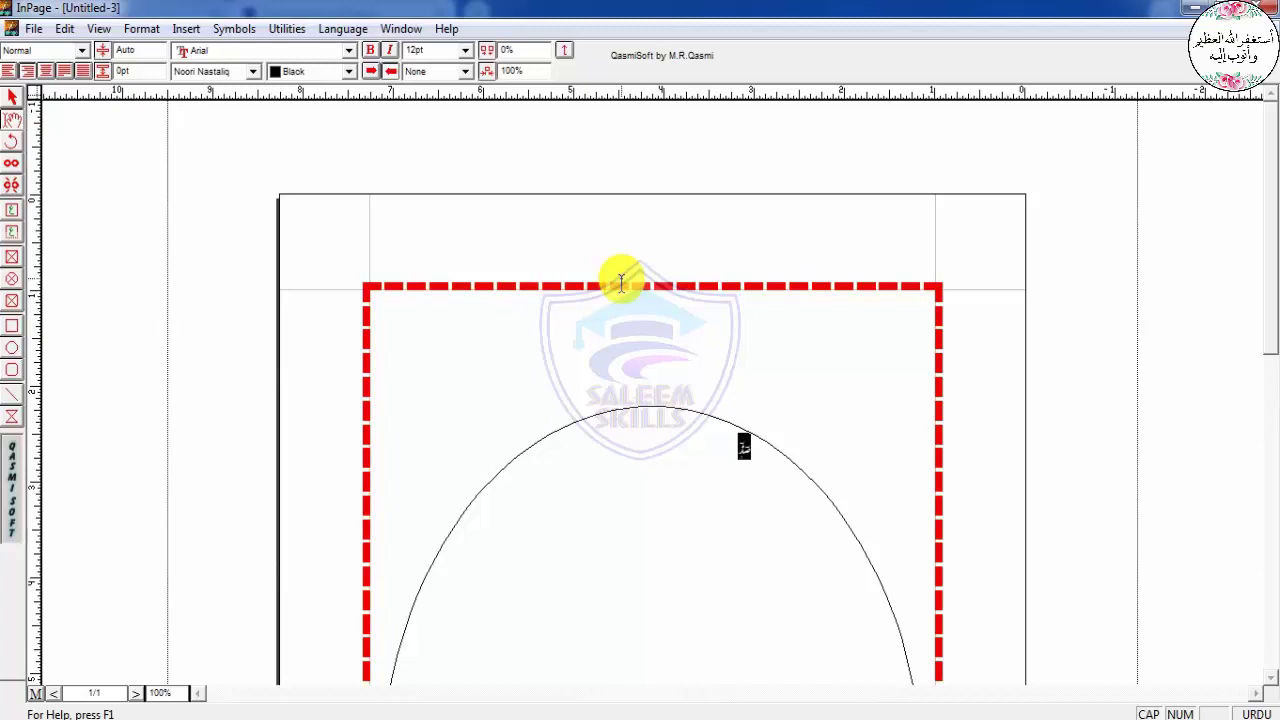
Switch to the open video.inp document and copy all the body text from its elliptical text box
left_click(408, 30)
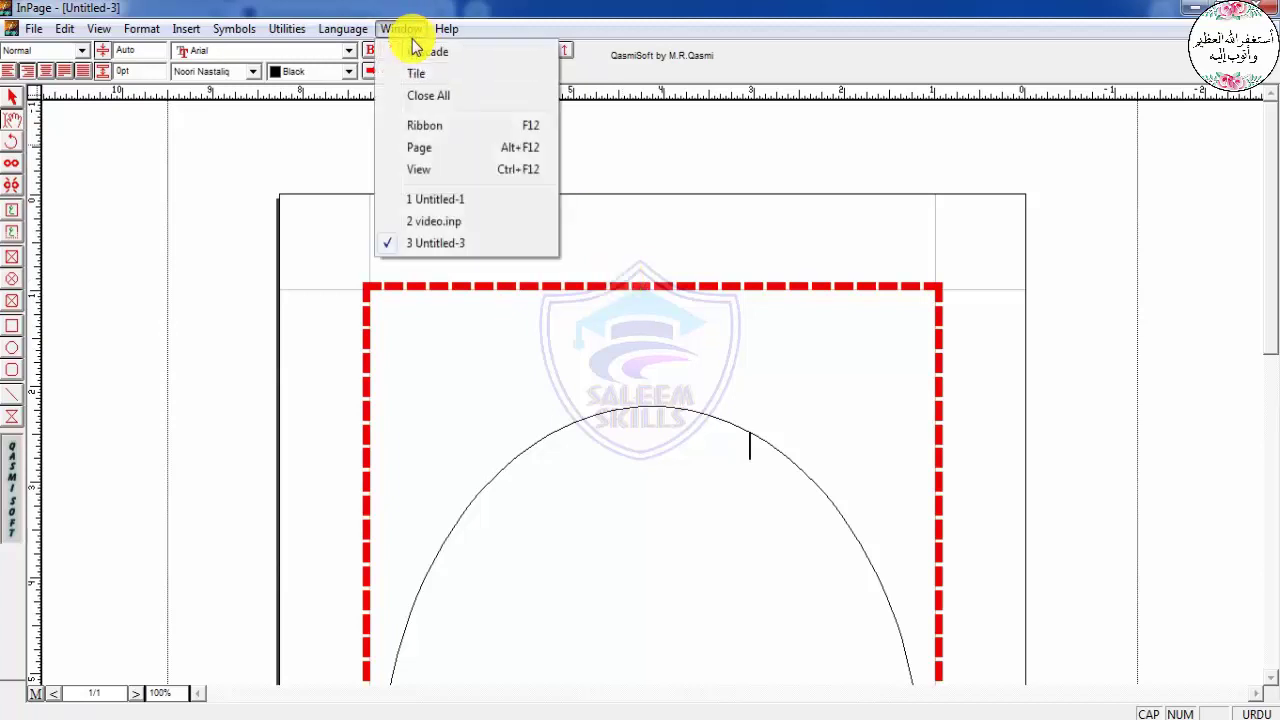
left_click(440, 221)
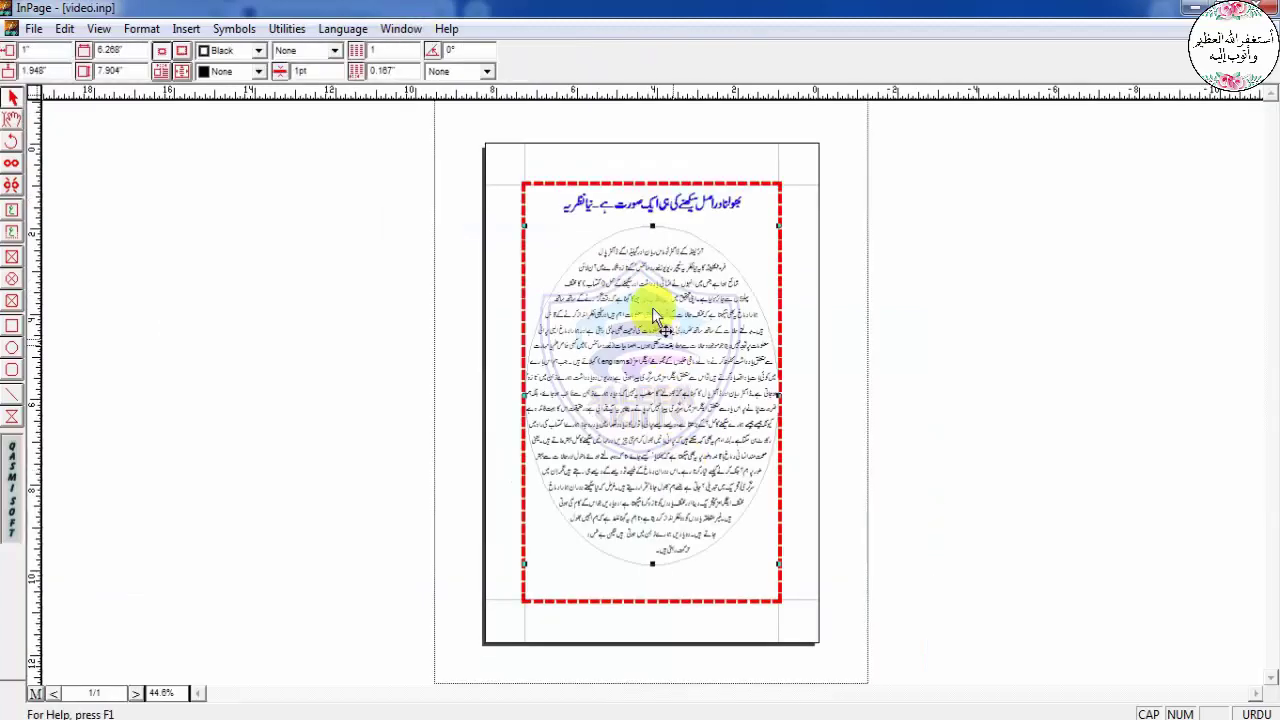
left_click(12, 119)
left_click(740, 329)
key("ctrl+a")
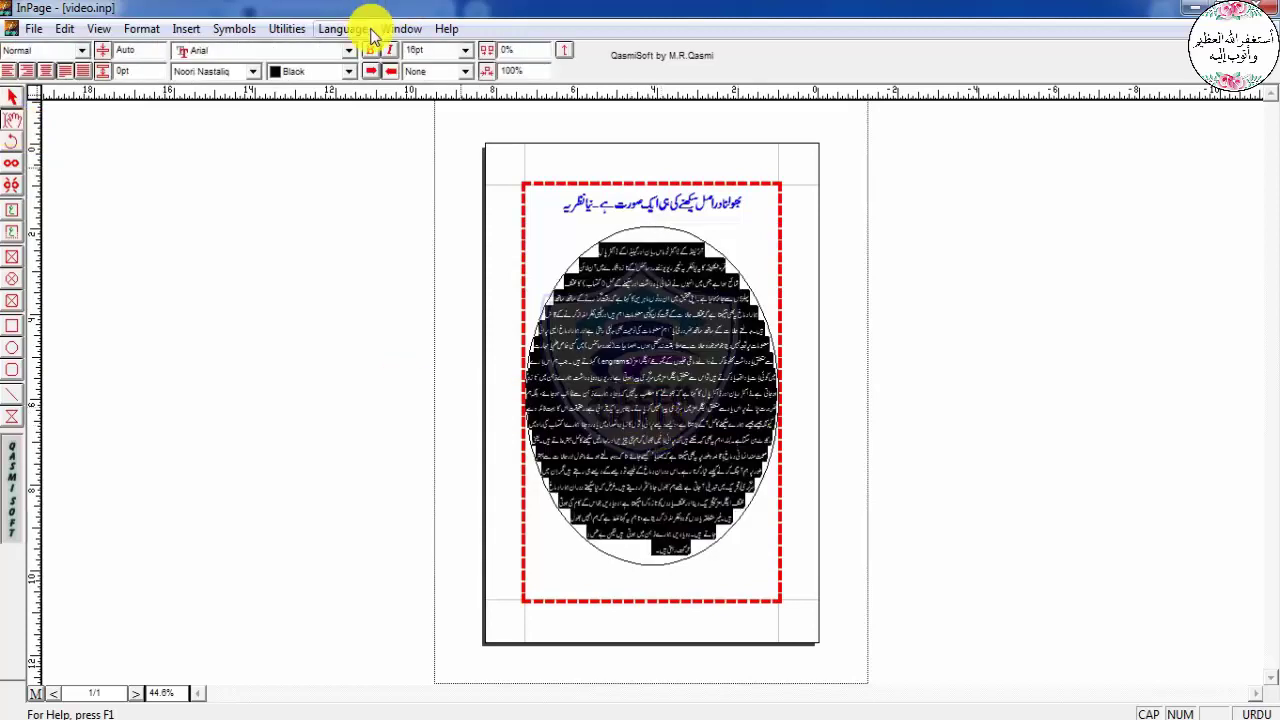
Return to Untitled-3, paste the copied text into the elliptical text box and go to the start of the text
left_click(403, 28)
left_click(435, 243)
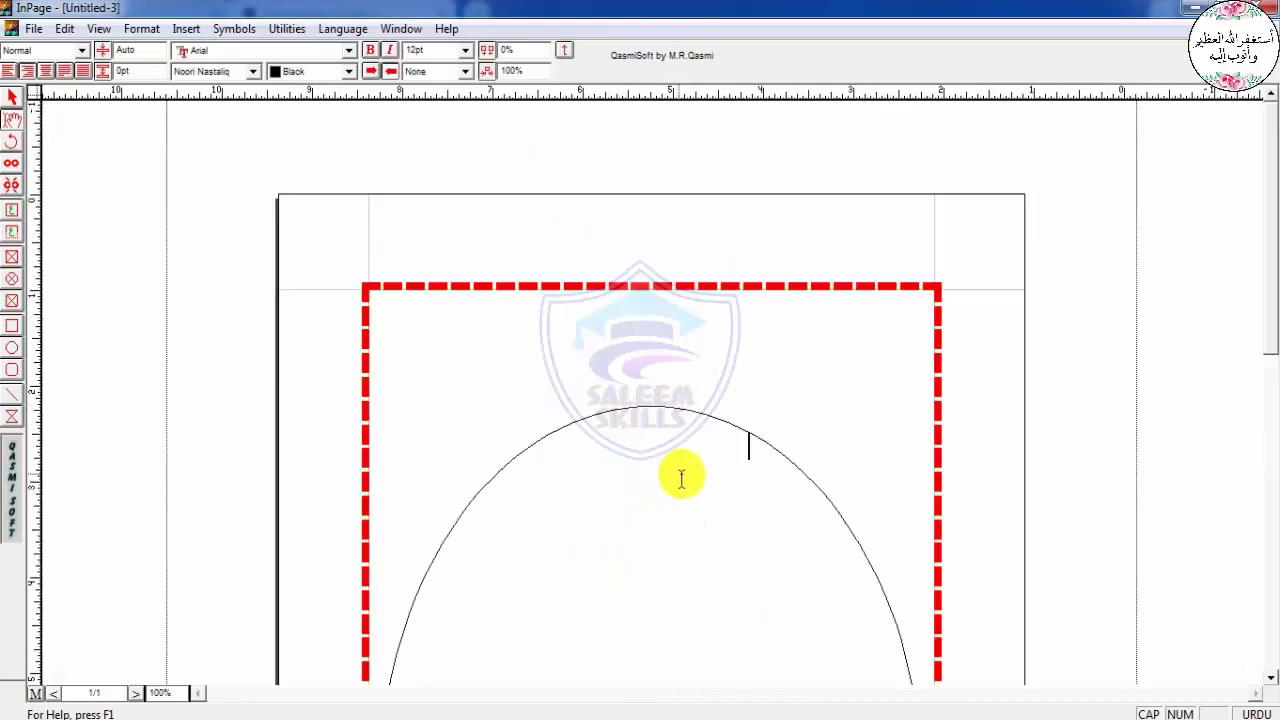
left_click(682, 477)
key("ctrl+v")
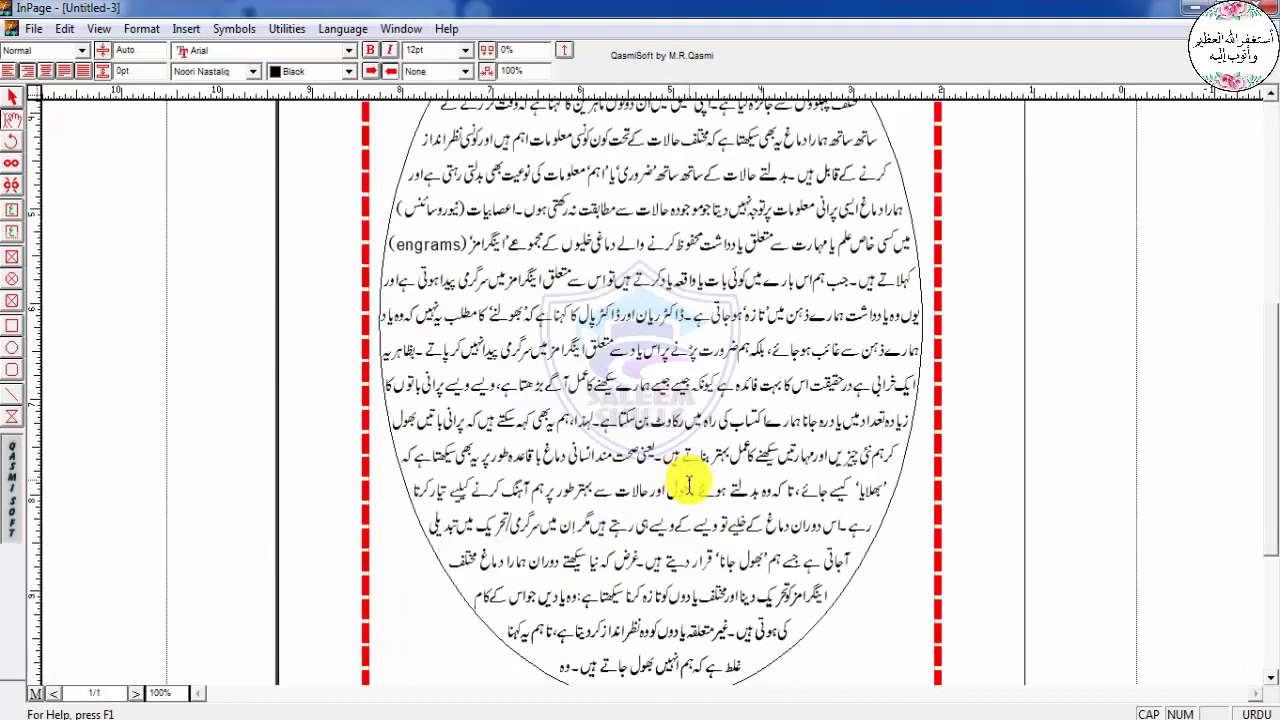
left_click(717, 395)
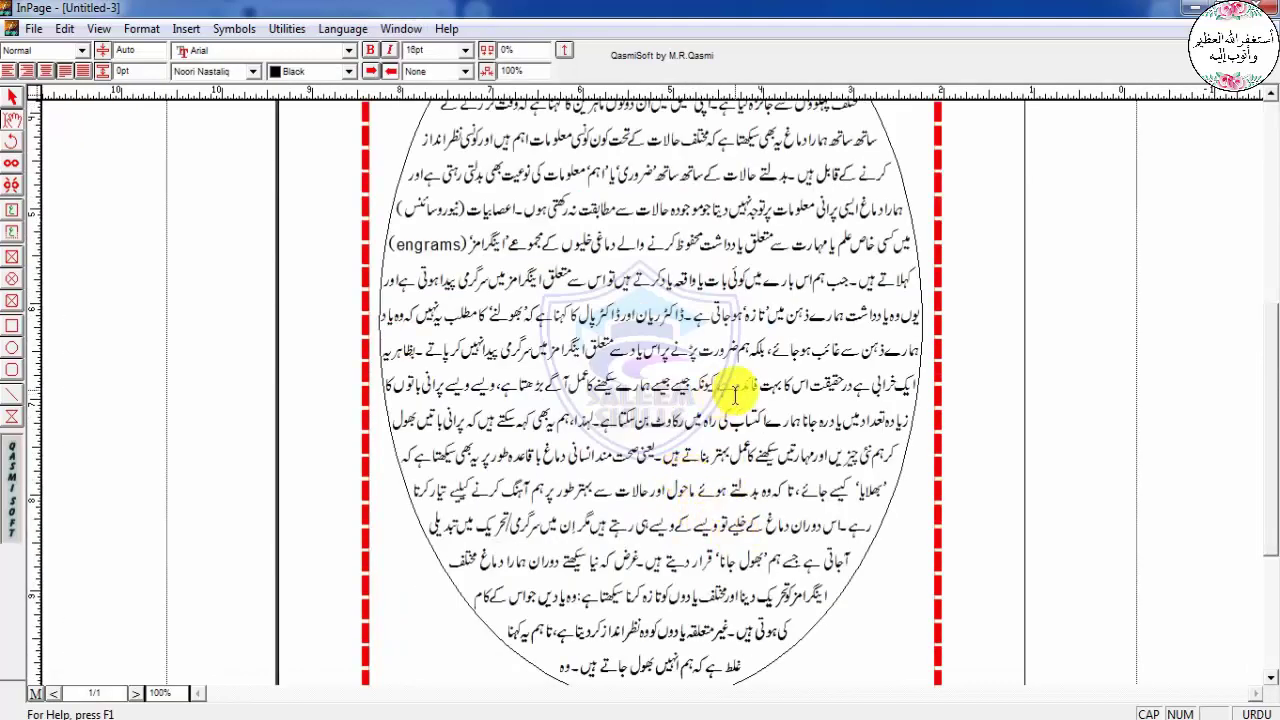
key("ctrl+Home")
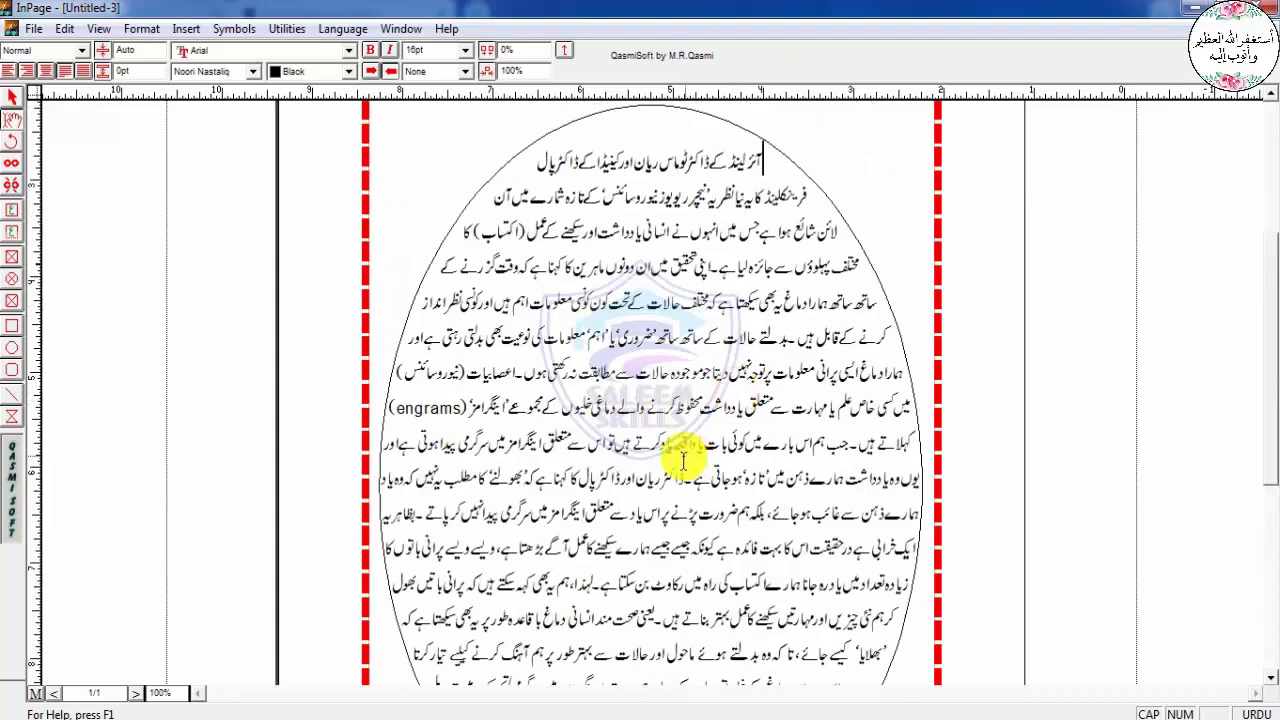
Try the Rectangular shape on the filled text box and switch it back to Elliptical
left_click(13, 97)
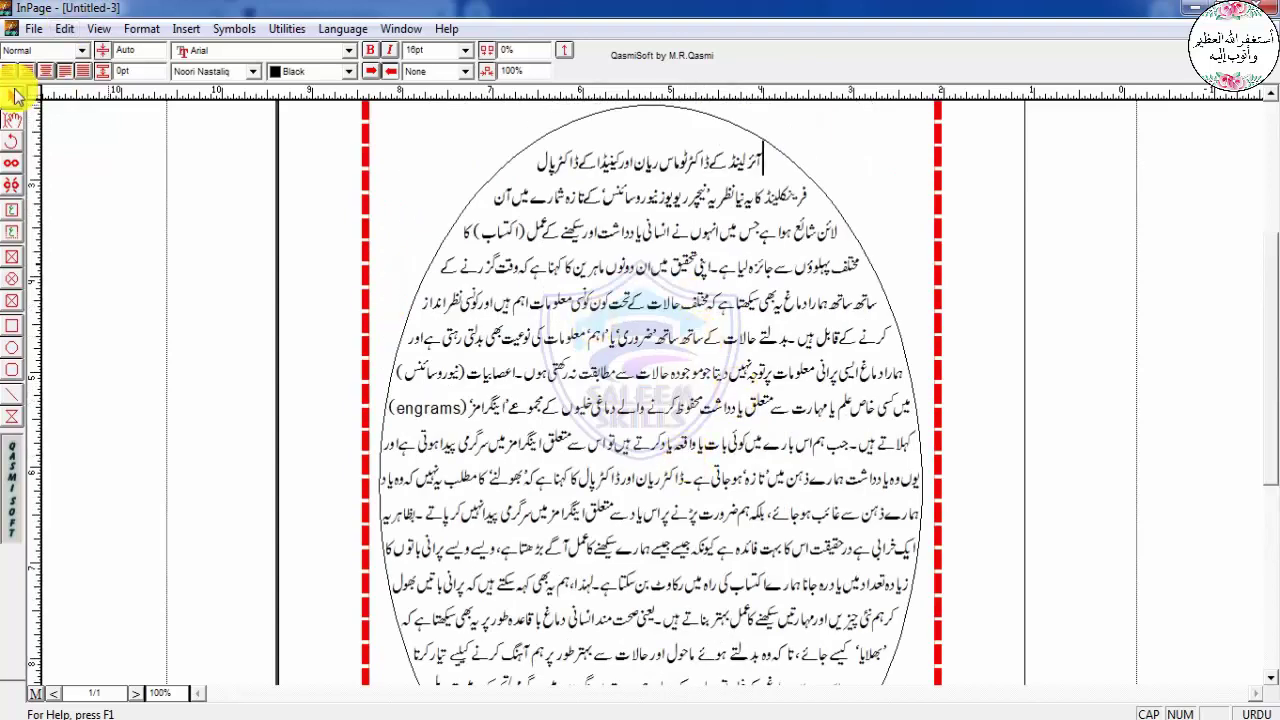
left_click(657, 289)
double_click(657, 300)
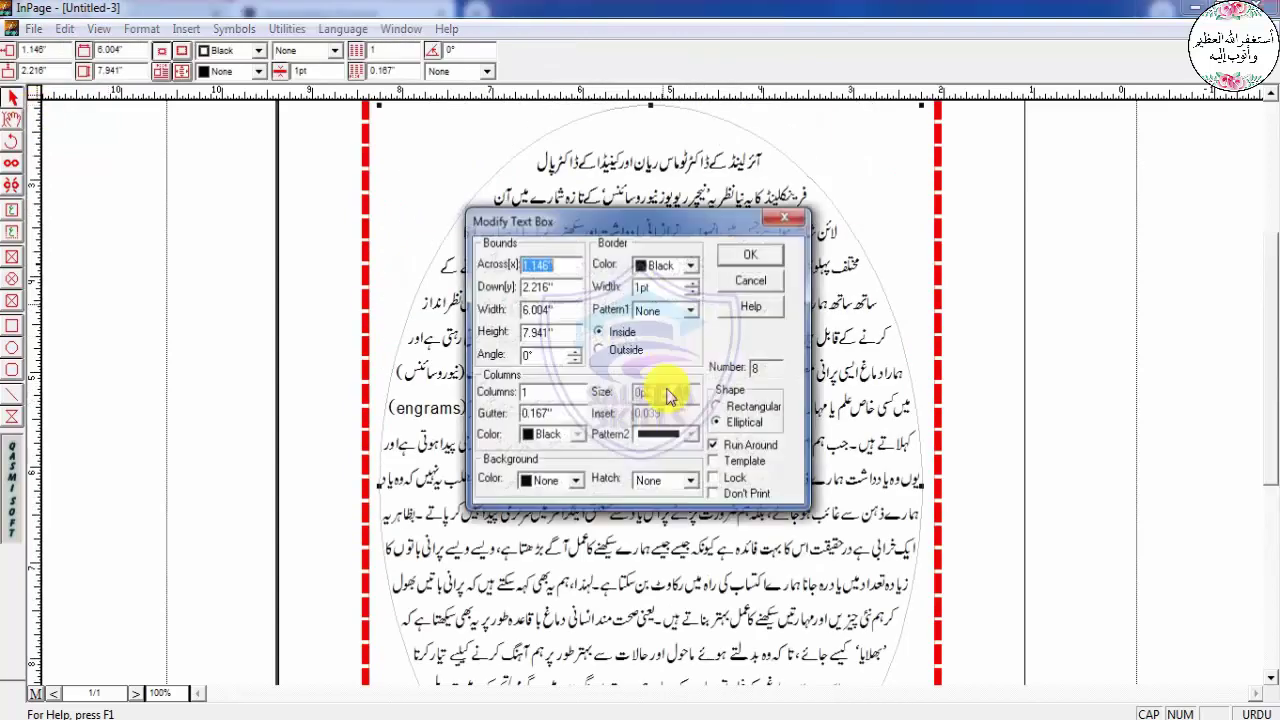
left_click(718, 407)
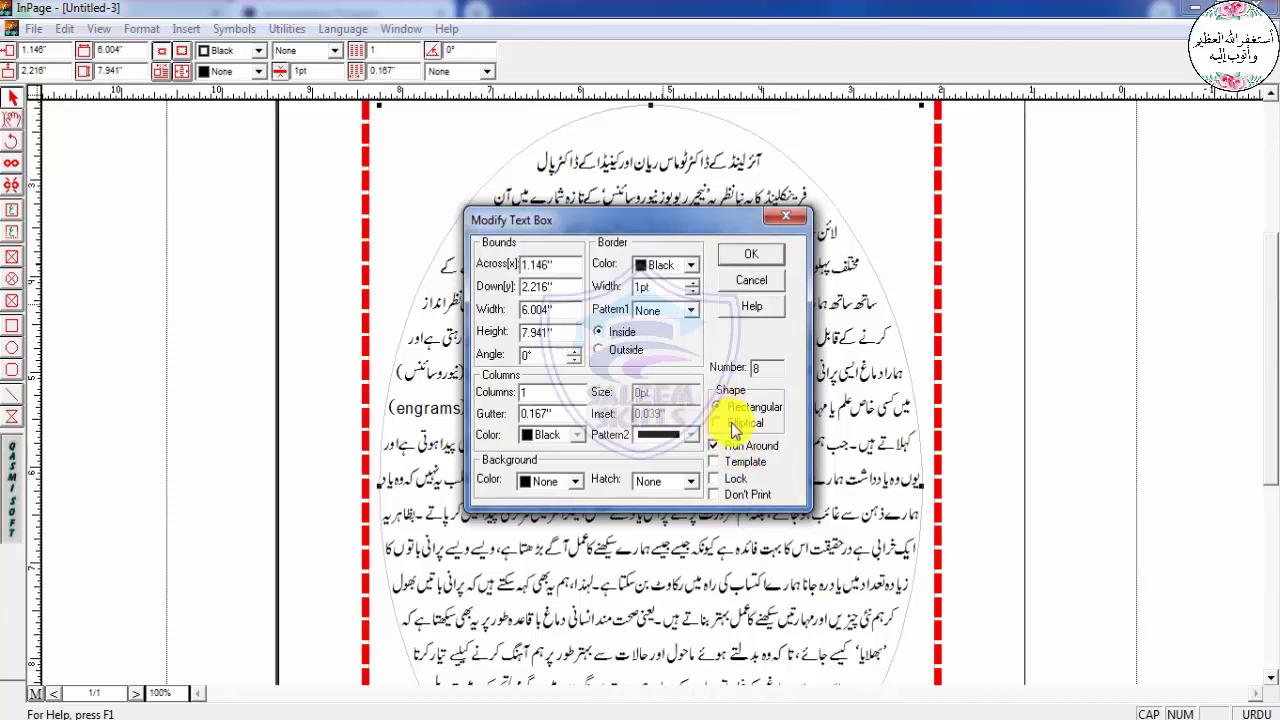
left_click(750, 254)
double_click(762, 342)
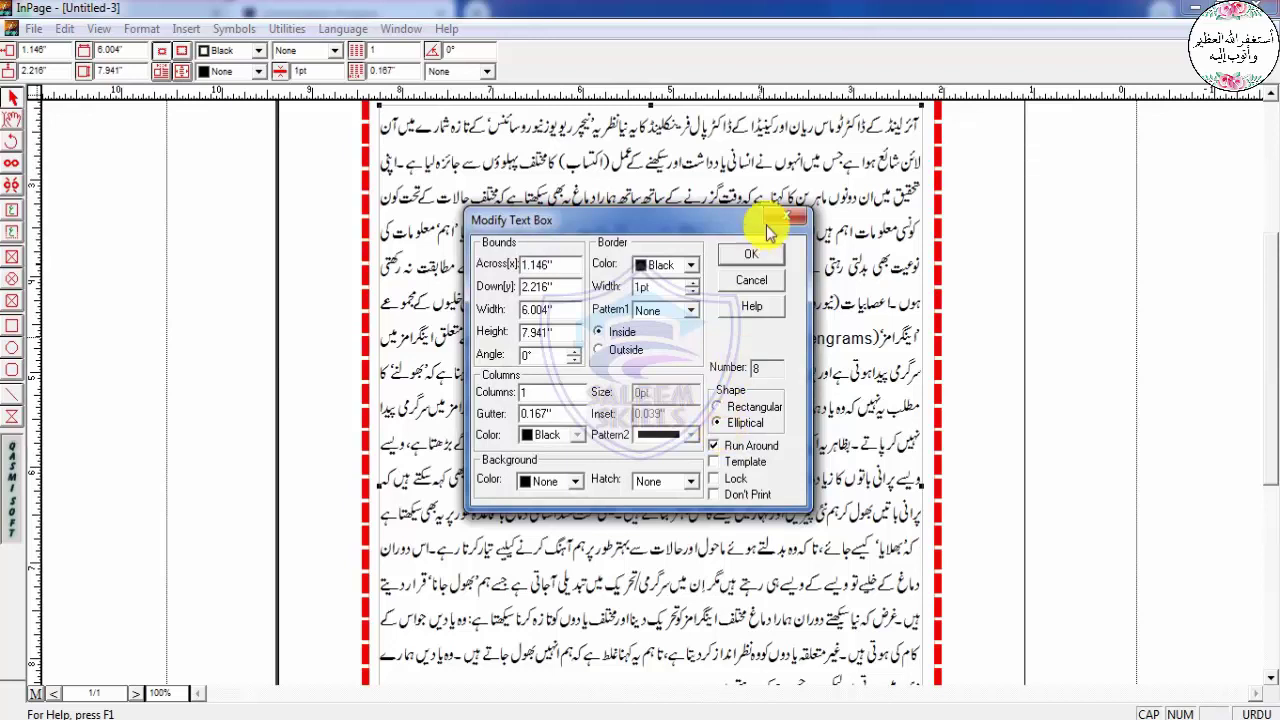
left_click(752, 254)
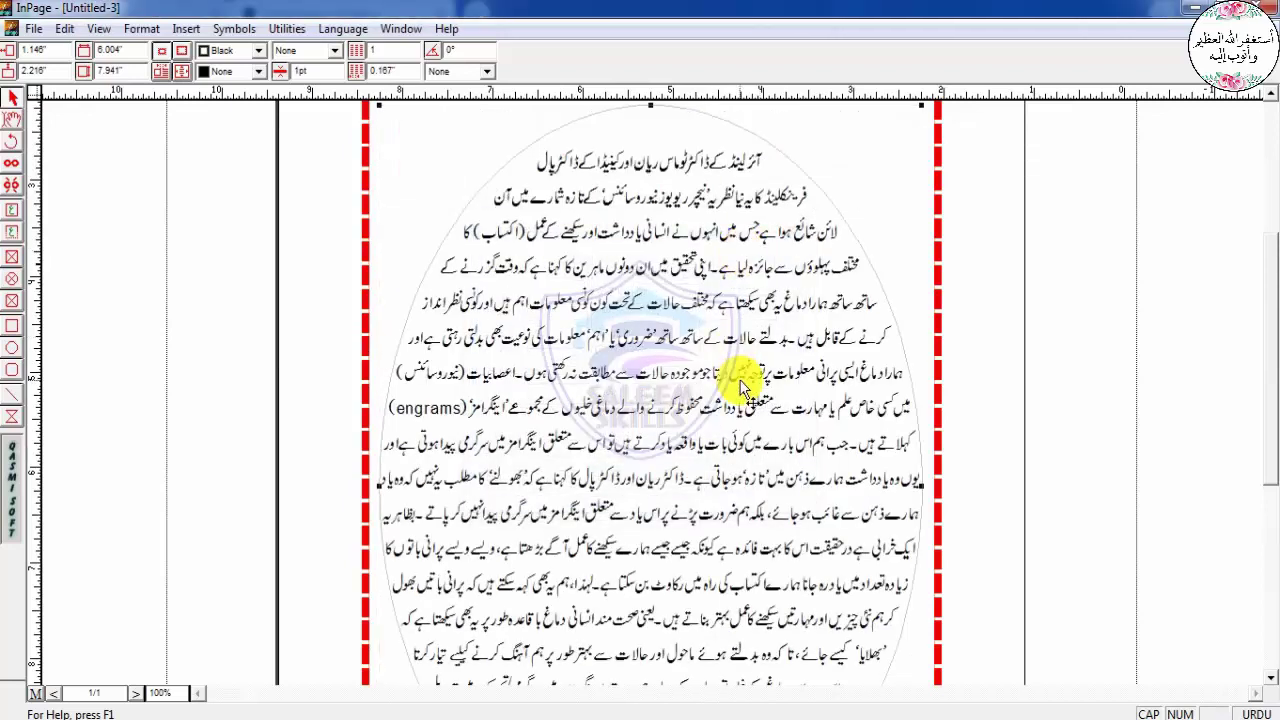
Review the elliptical text box's Modify Text Box settings and close them without changes
key("ctrl+0")
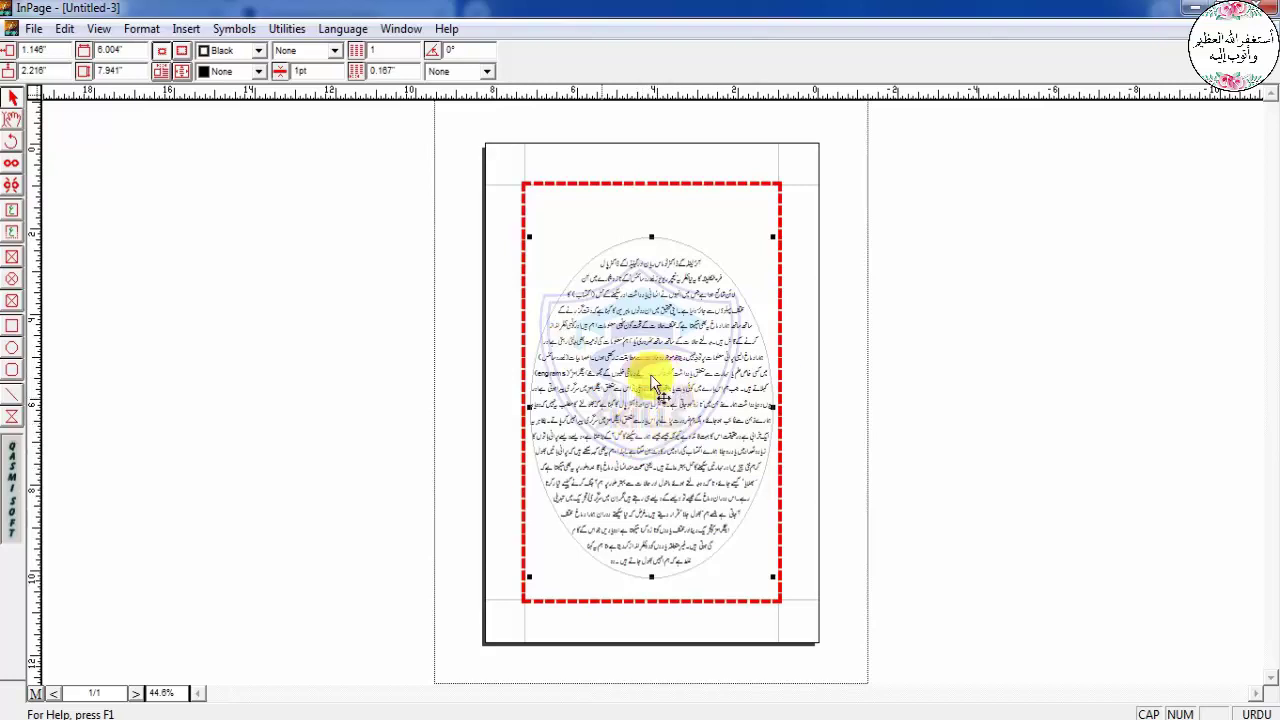
double_click(667, 325)
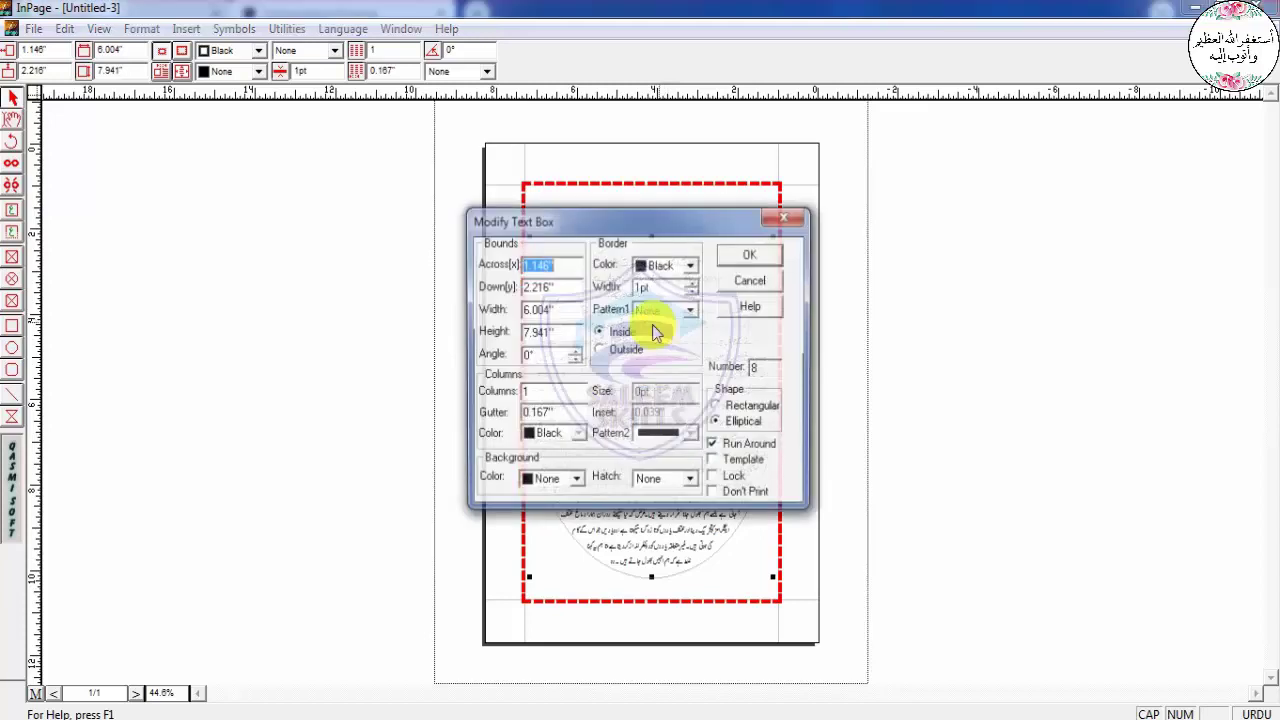
left_click(748, 256)
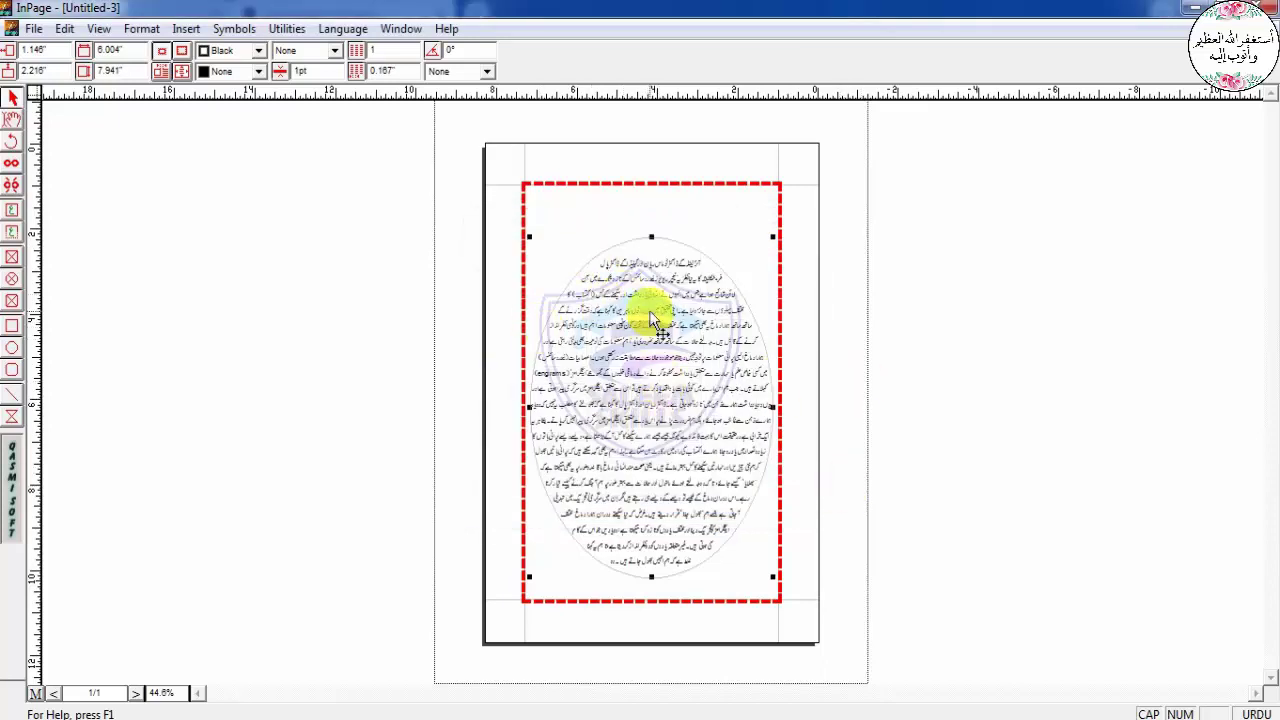
Try overlapping duplicates of the elliptical text box in different positions to test text run-around, and remove the duplicates
left_click_drag(649, 310, 805, 418)
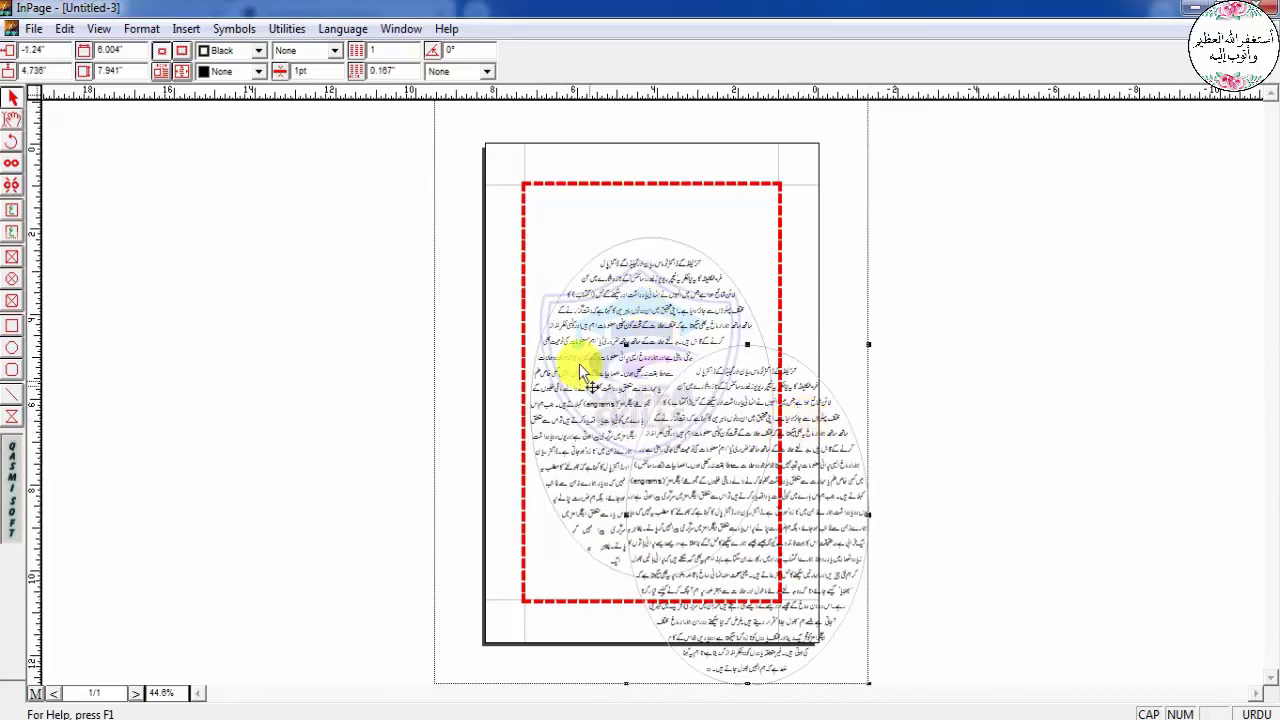
left_click(619, 299)
left_click_drag(667, 265, 445, 390)
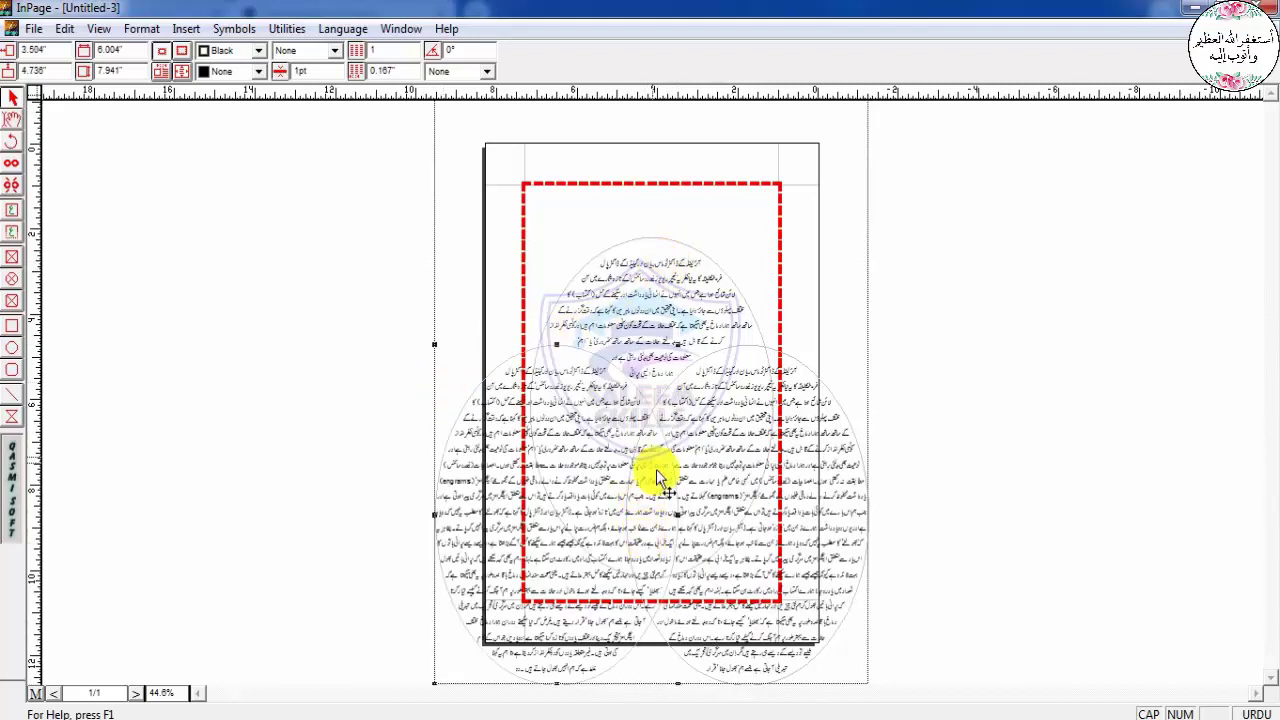
left_click_drag(682, 535, 822, 452)
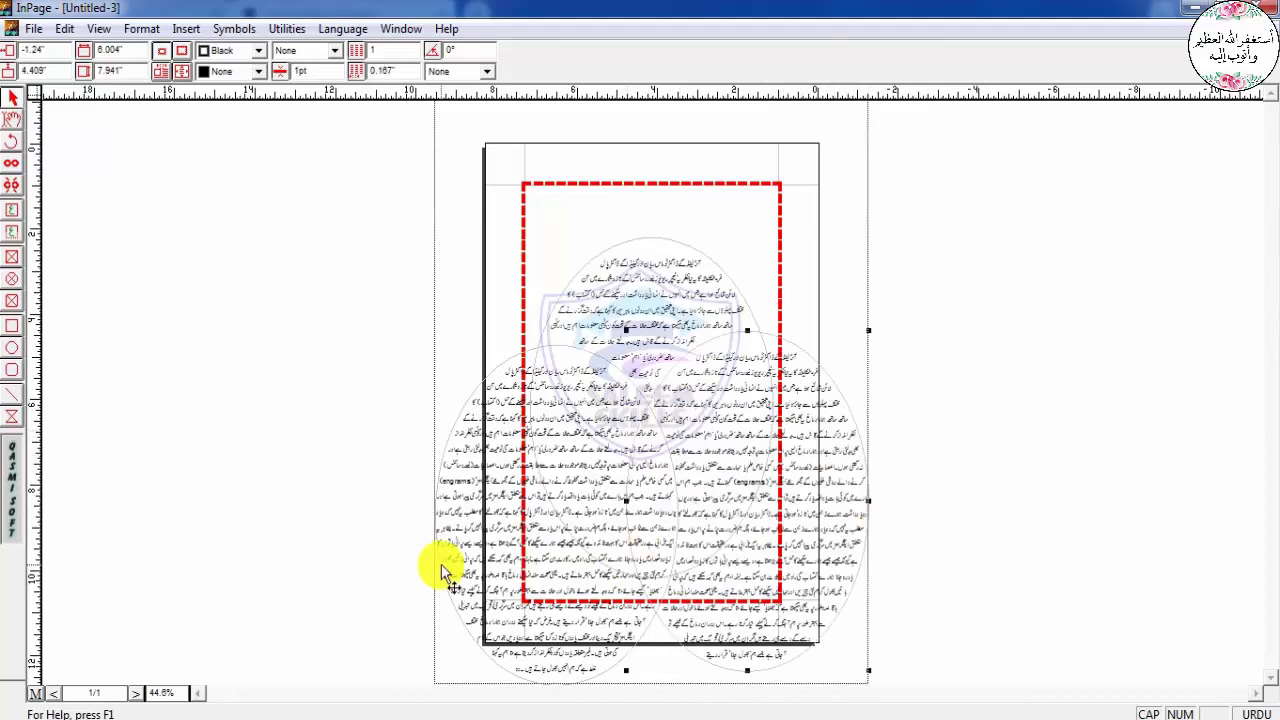
left_click_drag(441, 563, 645, 465)
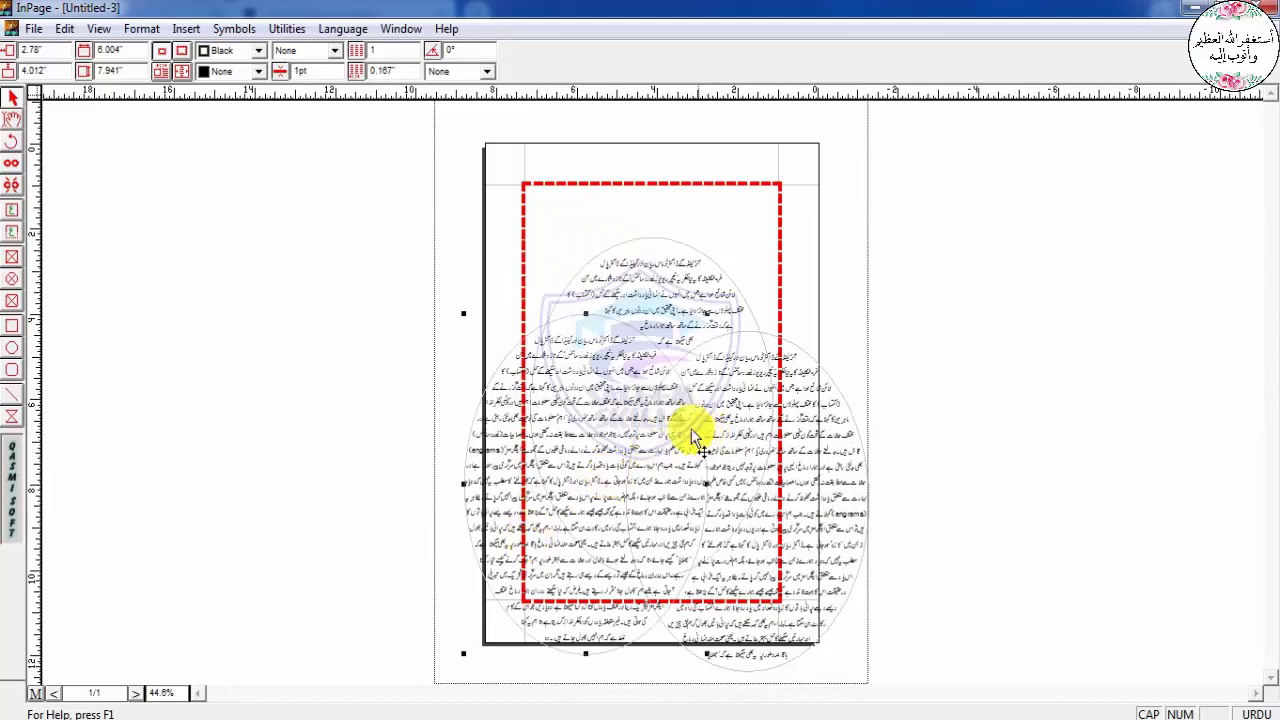
left_click_drag(629, 377, 792, 396)
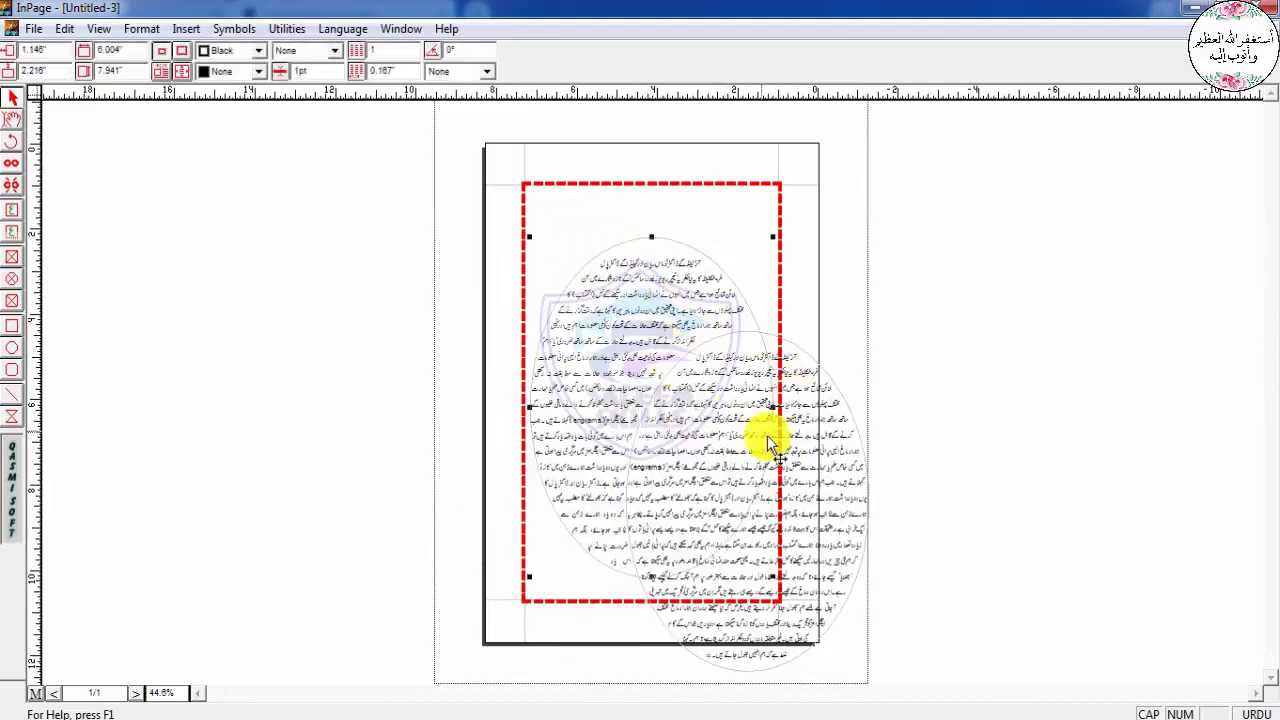
left_click_drag(768, 440, 685, 357)
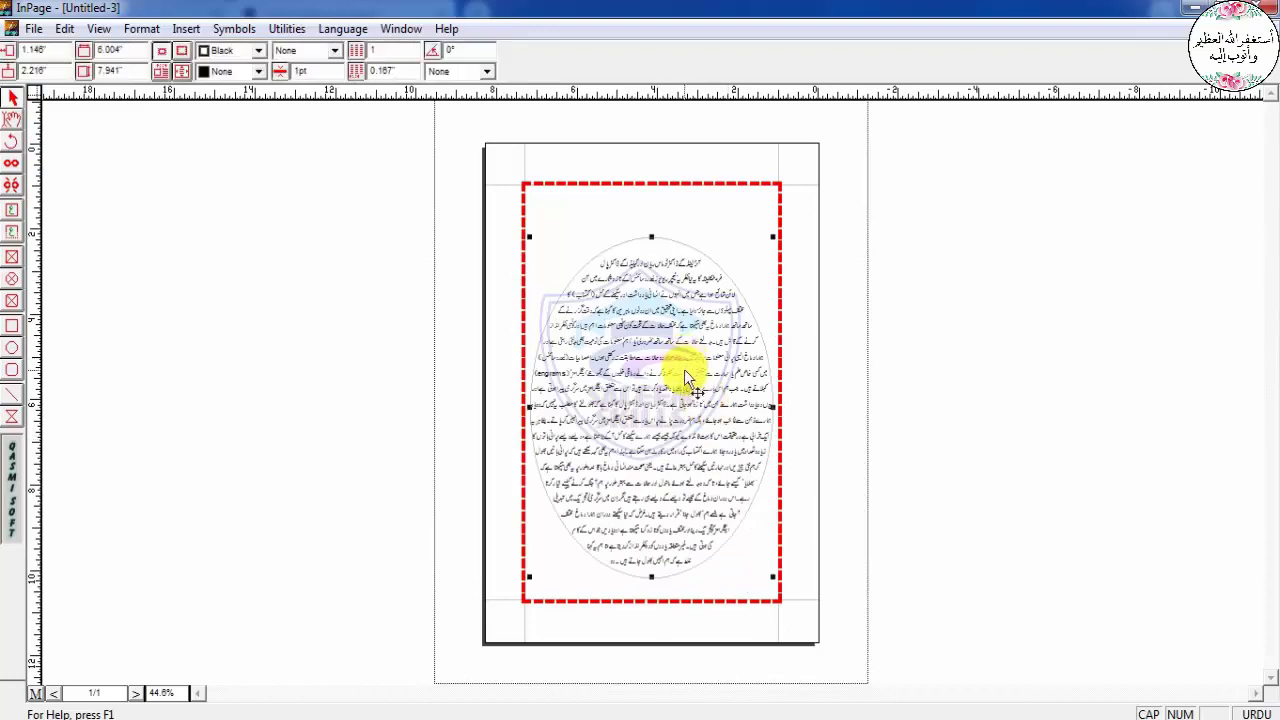
double_click(711, 234)
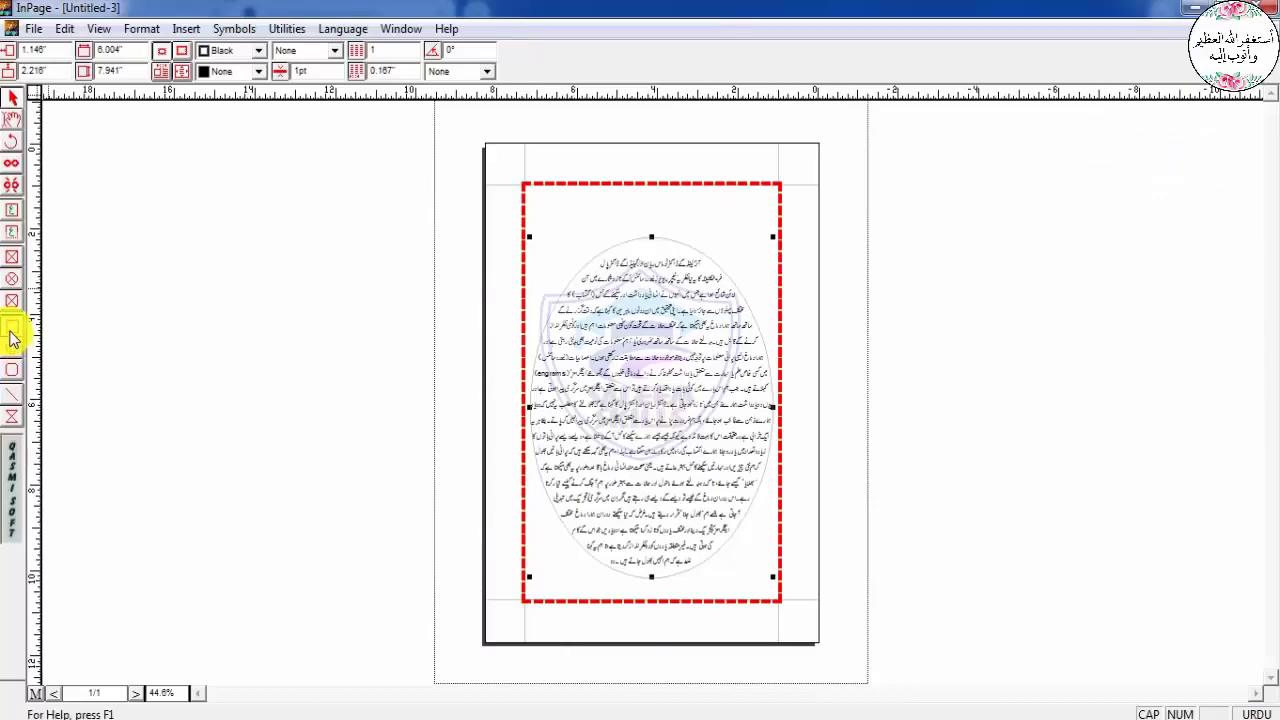
Draw a text box about 2.99" wide and 3.083" high inside the elliptical text and shift it slightly down
left_click(12, 338)
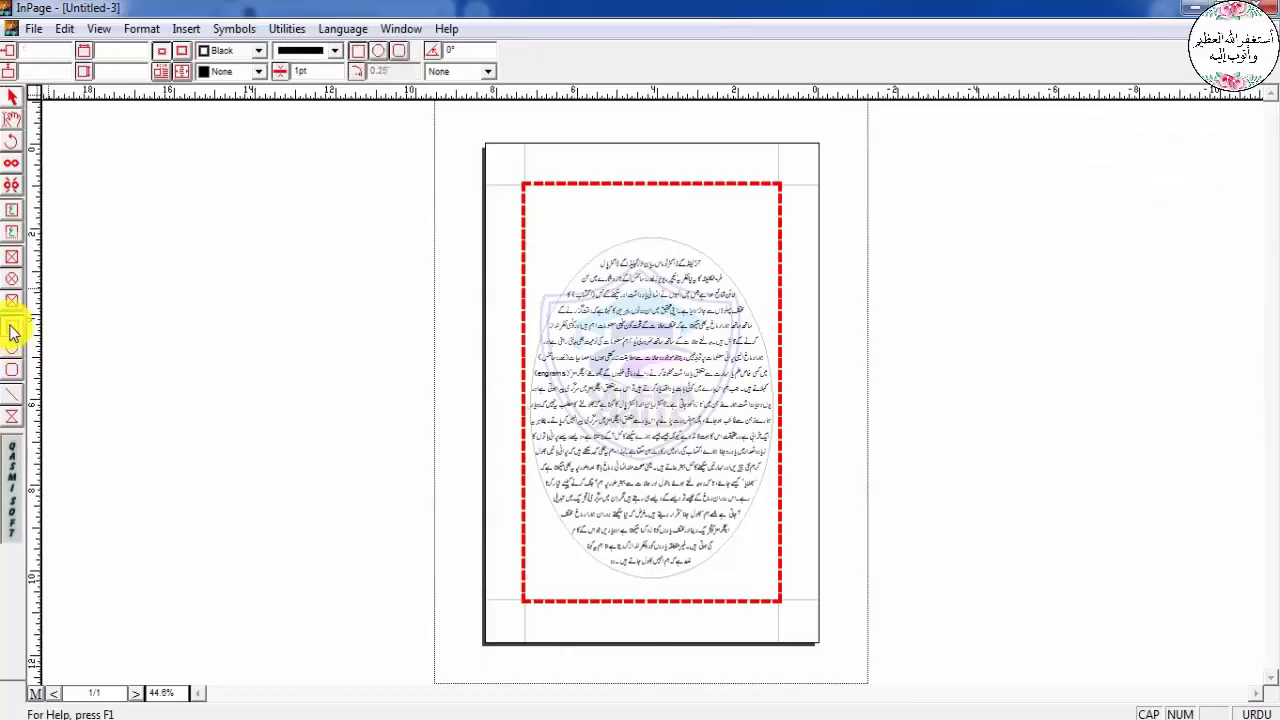
left_click(11, 233)
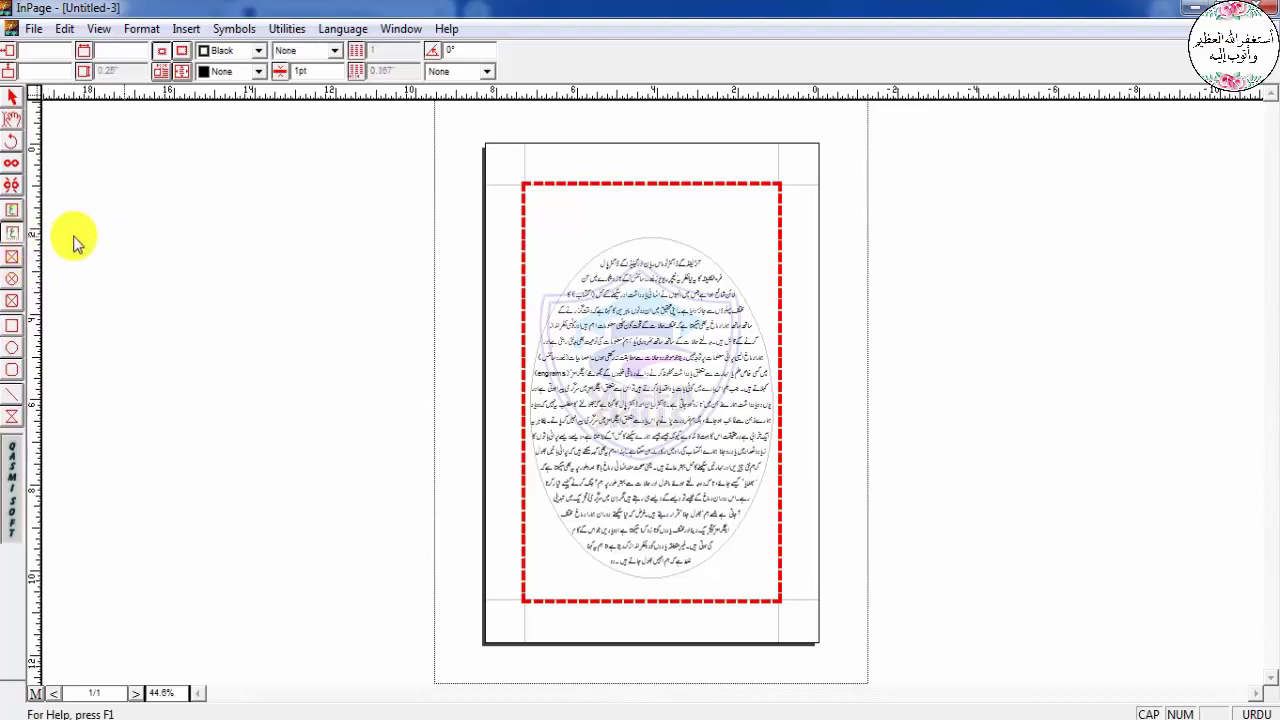
left_click_drag(595, 310, 716, 443)
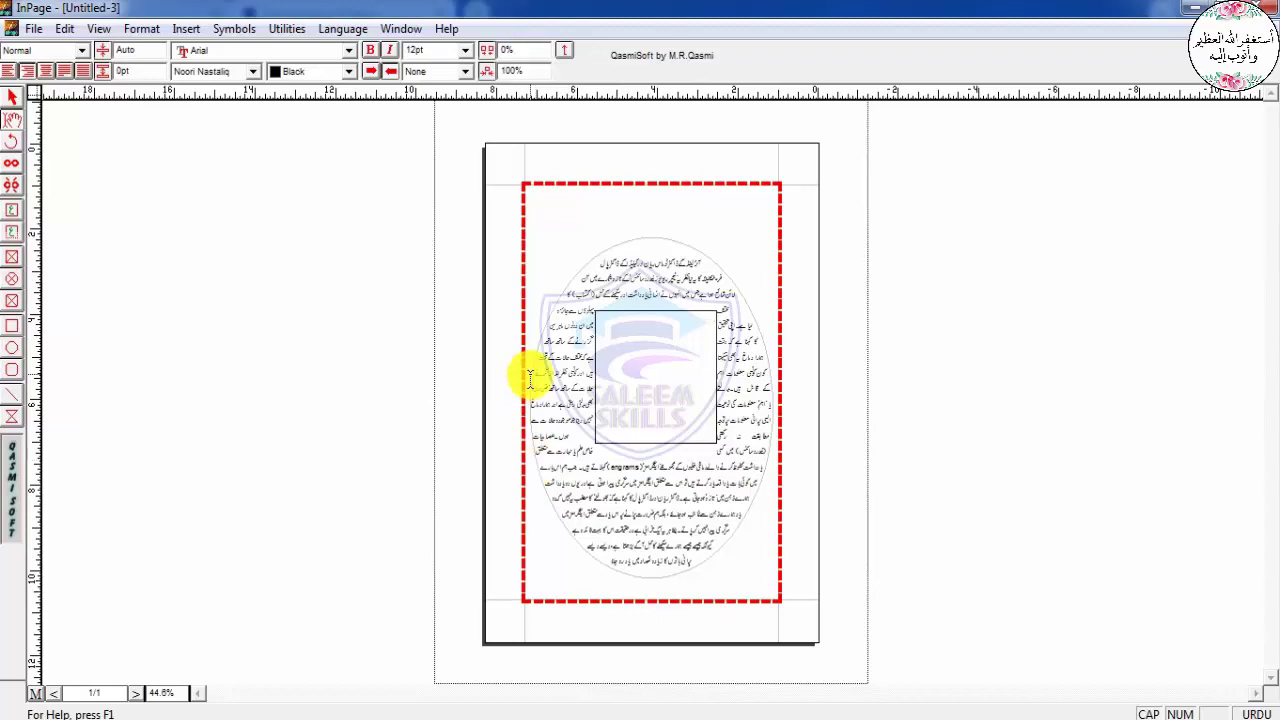
key("ctrl+1")
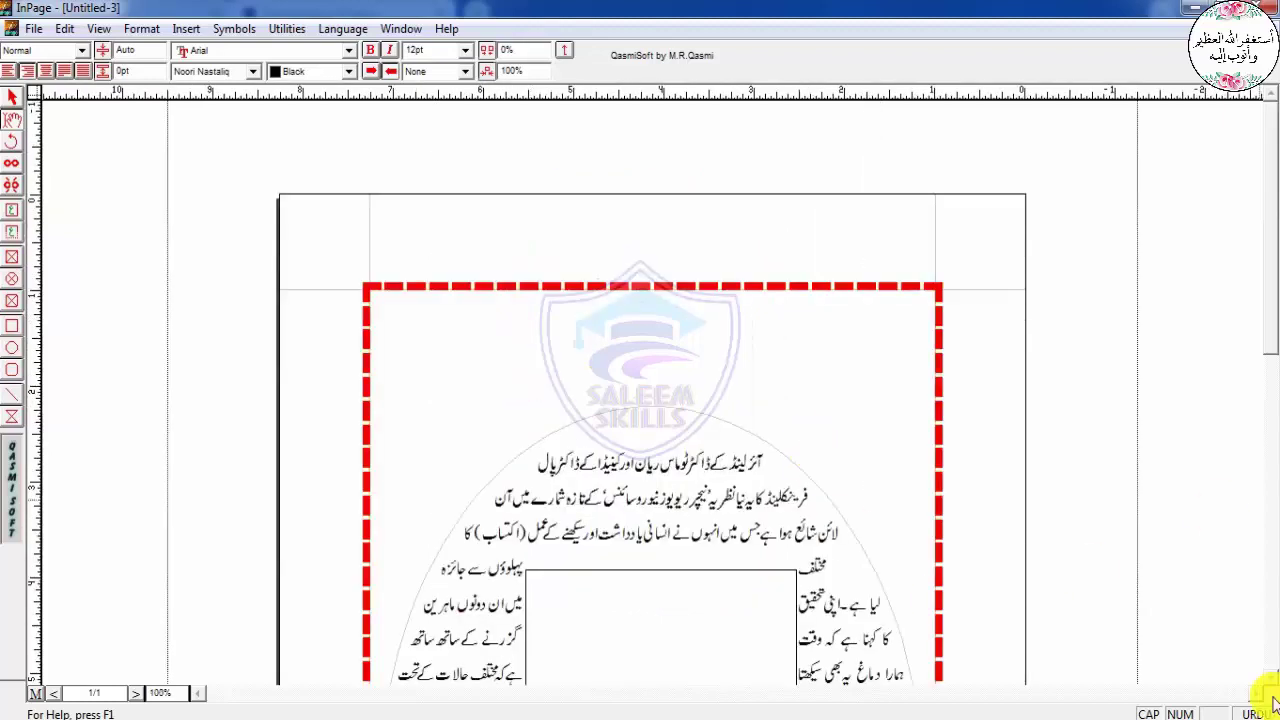
scroll(438, 403, "down", 6)
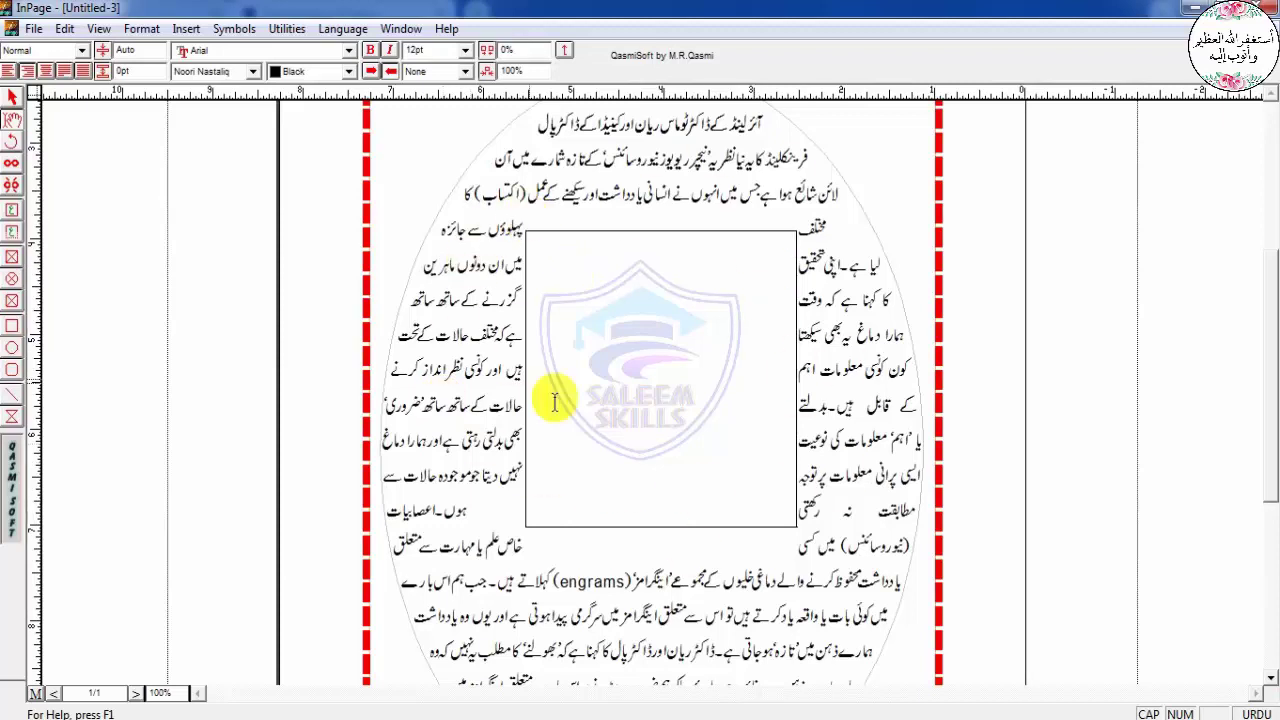
left_click(8, 93)
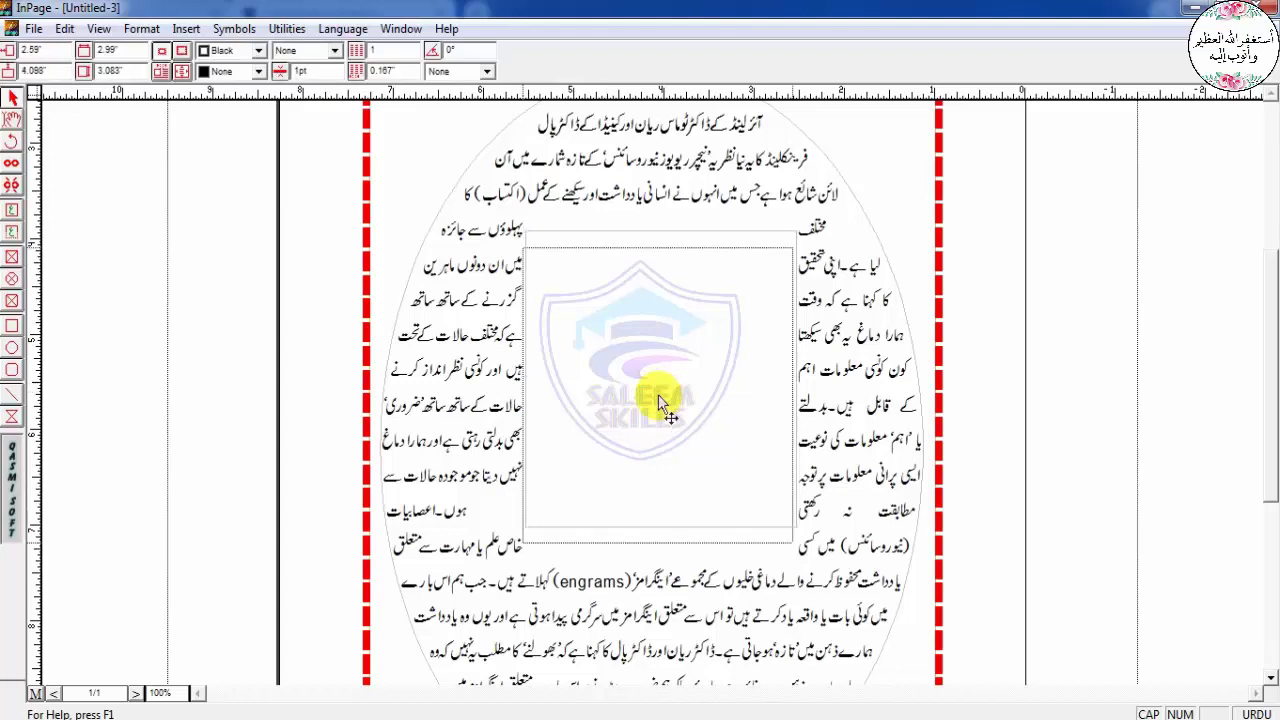
left_click_drag(663, 320, 663, 343)
Turn off Run Around for the small text box inside the ellipse
left_click(141, 28)
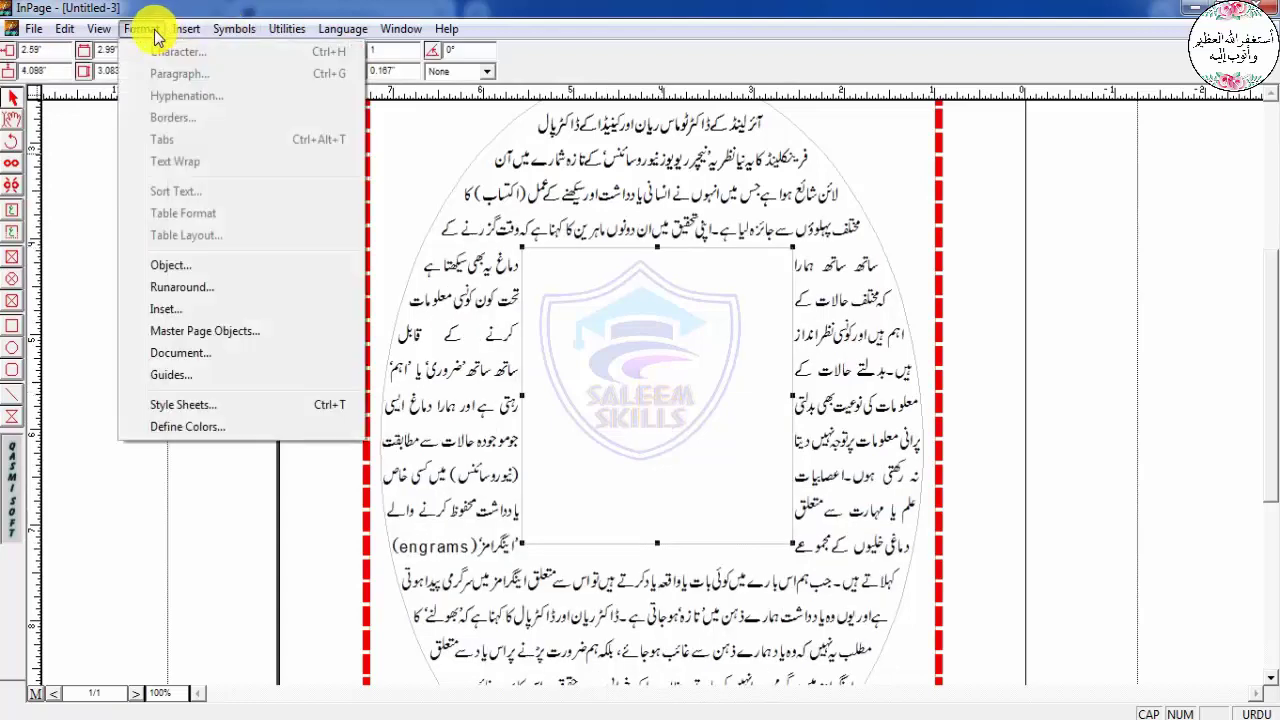
left_click(180, 289)
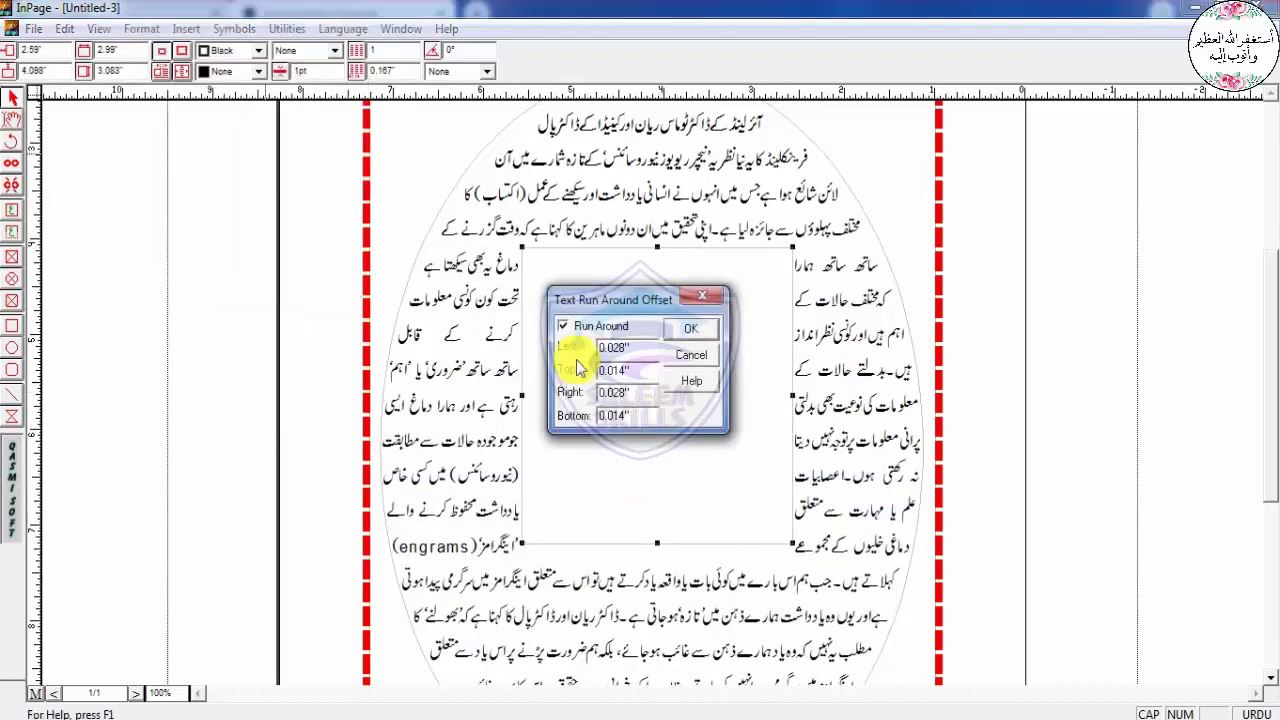
left_click(563, 332)
left_click(690, 328)
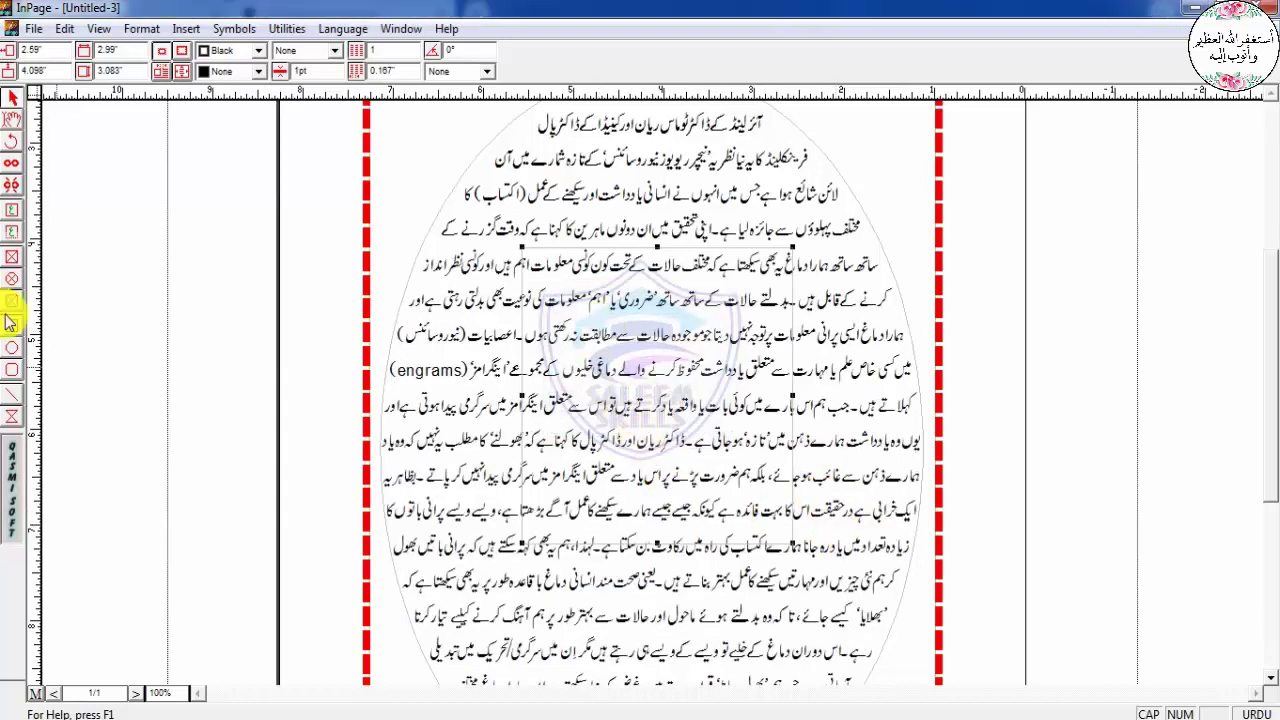
Fill the small text box with Gray and turn its Run Around back on
left_click(257, 72)
left_click(240, 145)
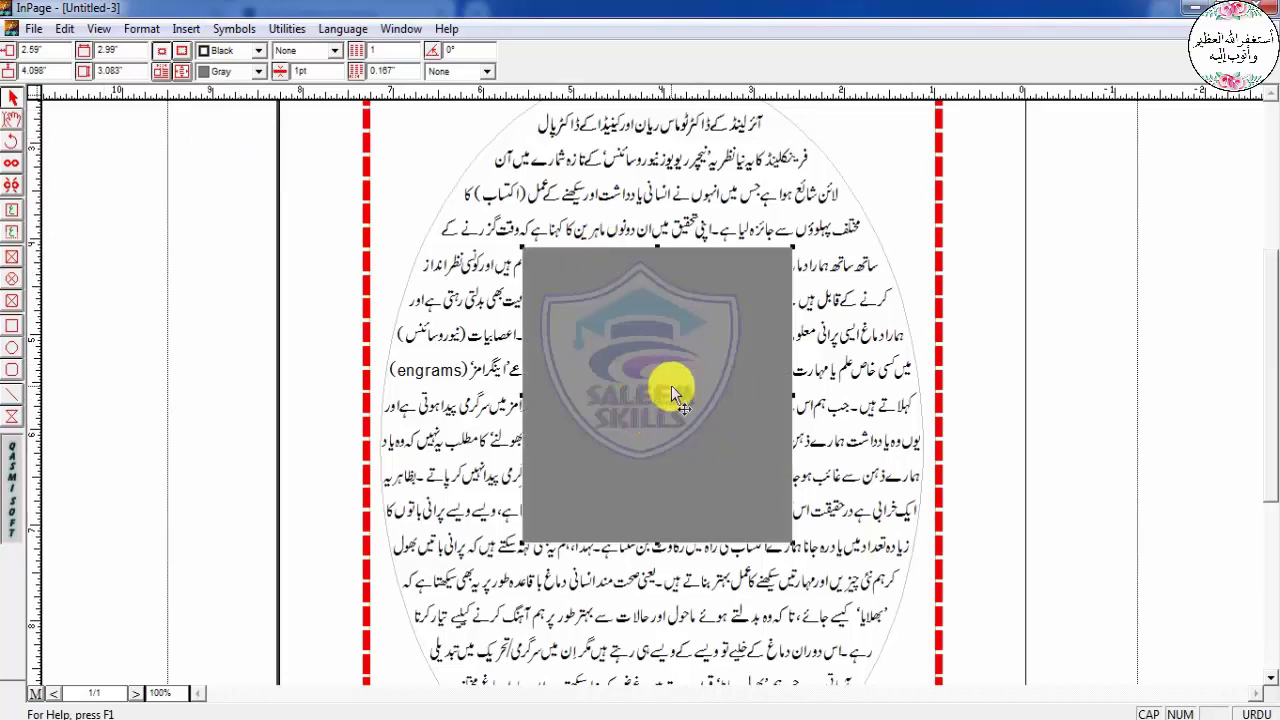
left_click(141, 28)
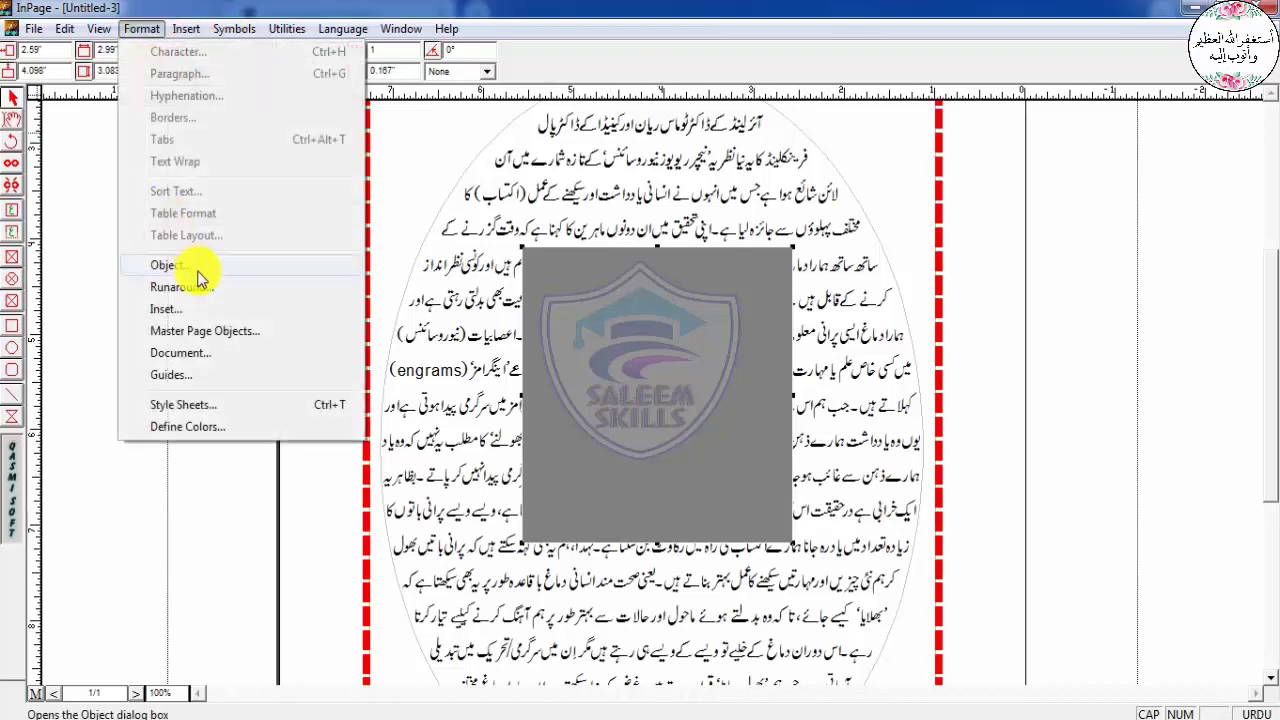
left_click(183, 289)
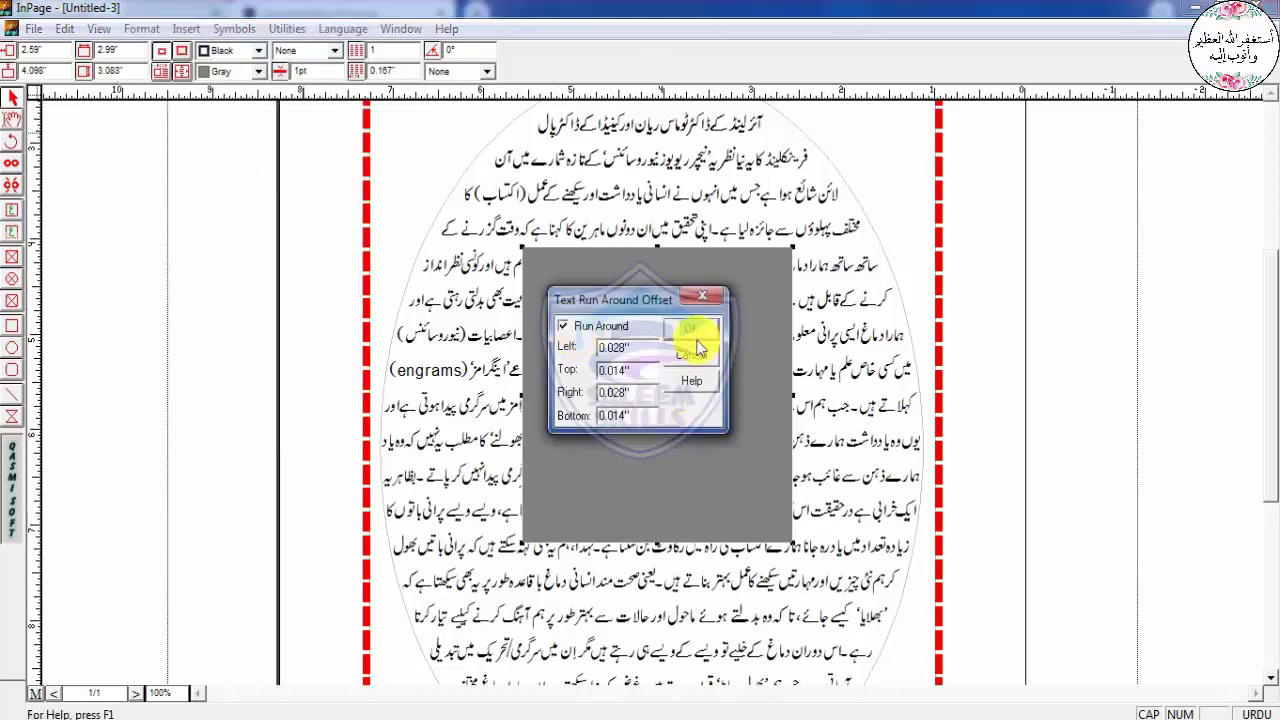
left_click(690, 336)
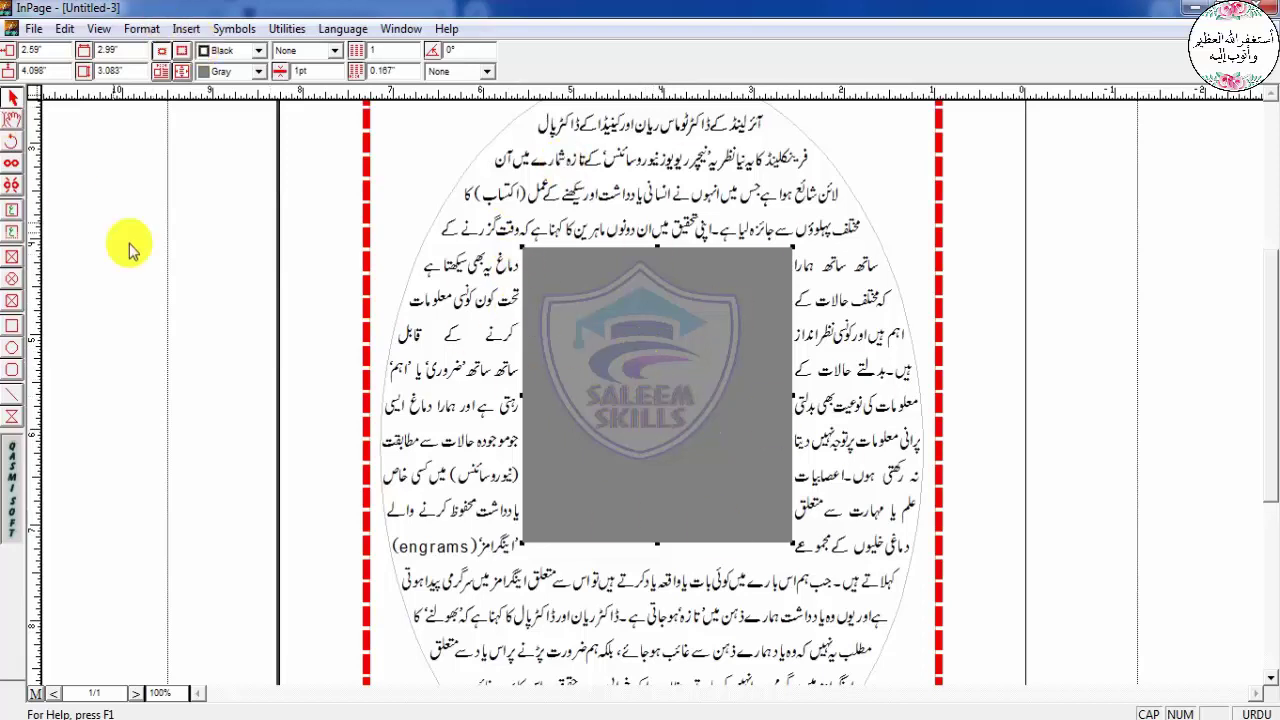
Delete the gray text box from the middle of the elliptical text
left_click(141, 28)
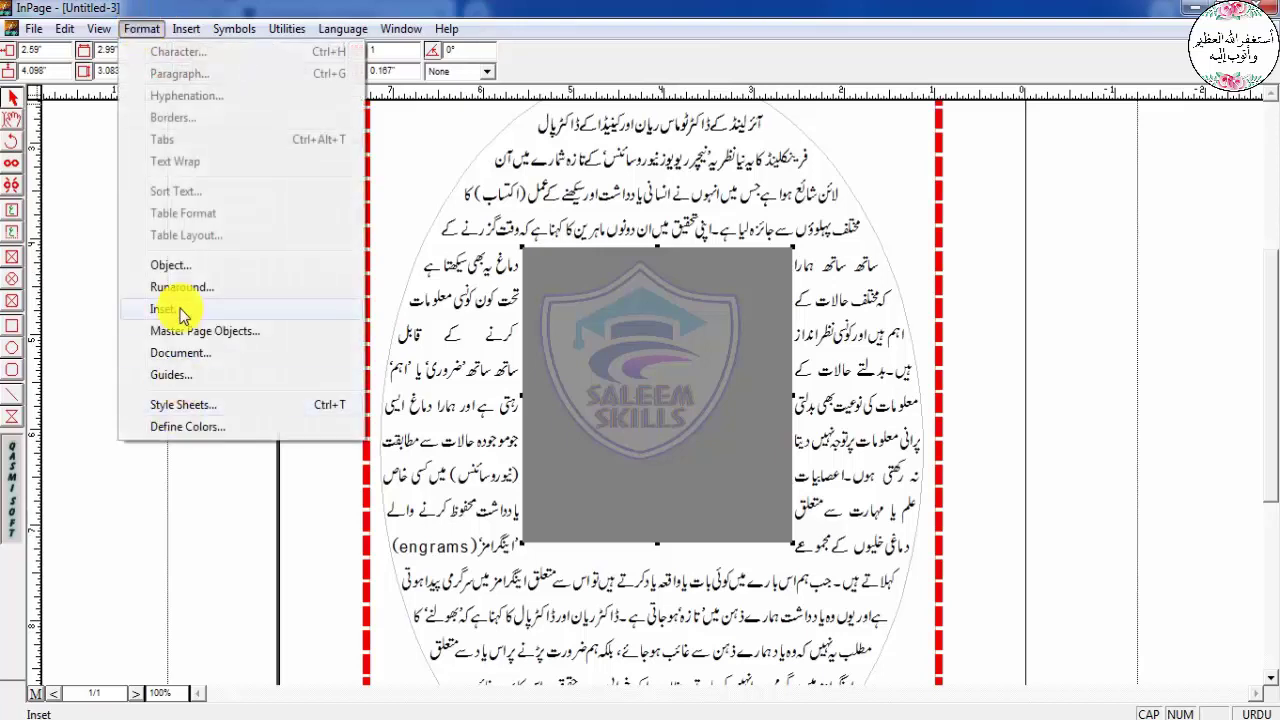
left_click(730, 305)
key("Delete")
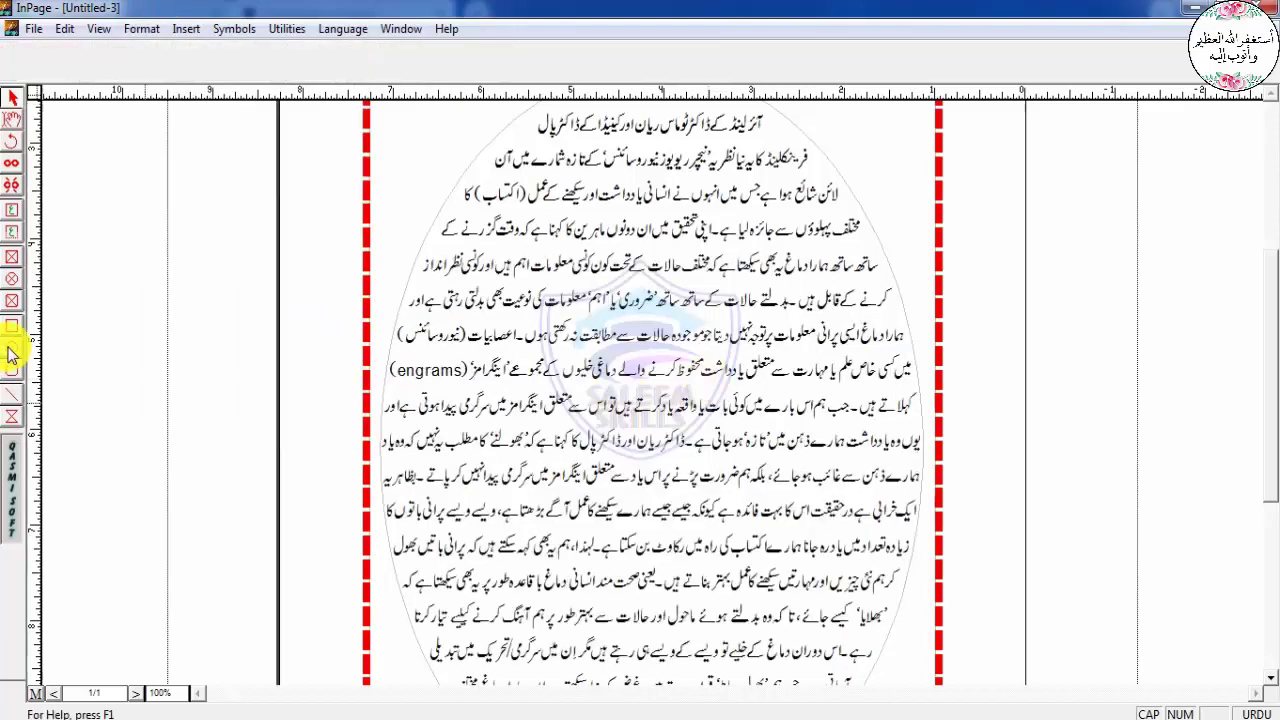
Draw a rectangle object about 3.365" wide and 2.802" high over the middle of the elliptical text
left_click(12, 325)
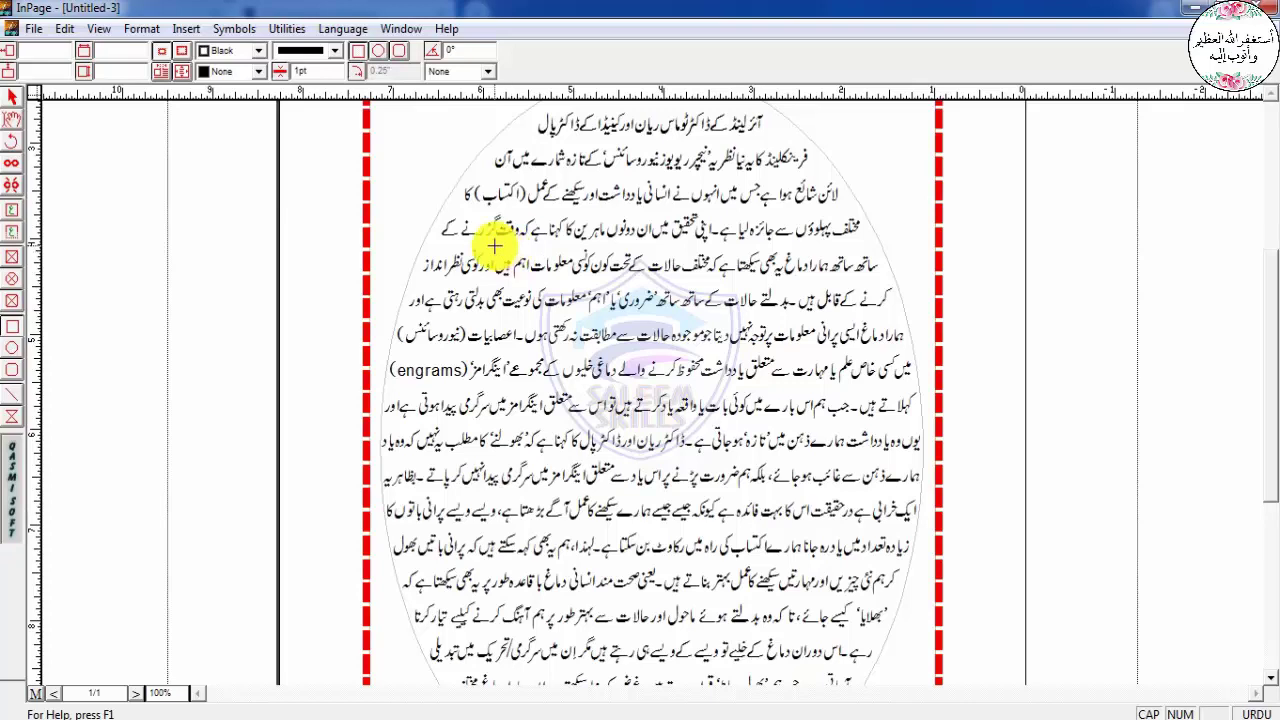
left_click_drag(496, 246, 797, 512)
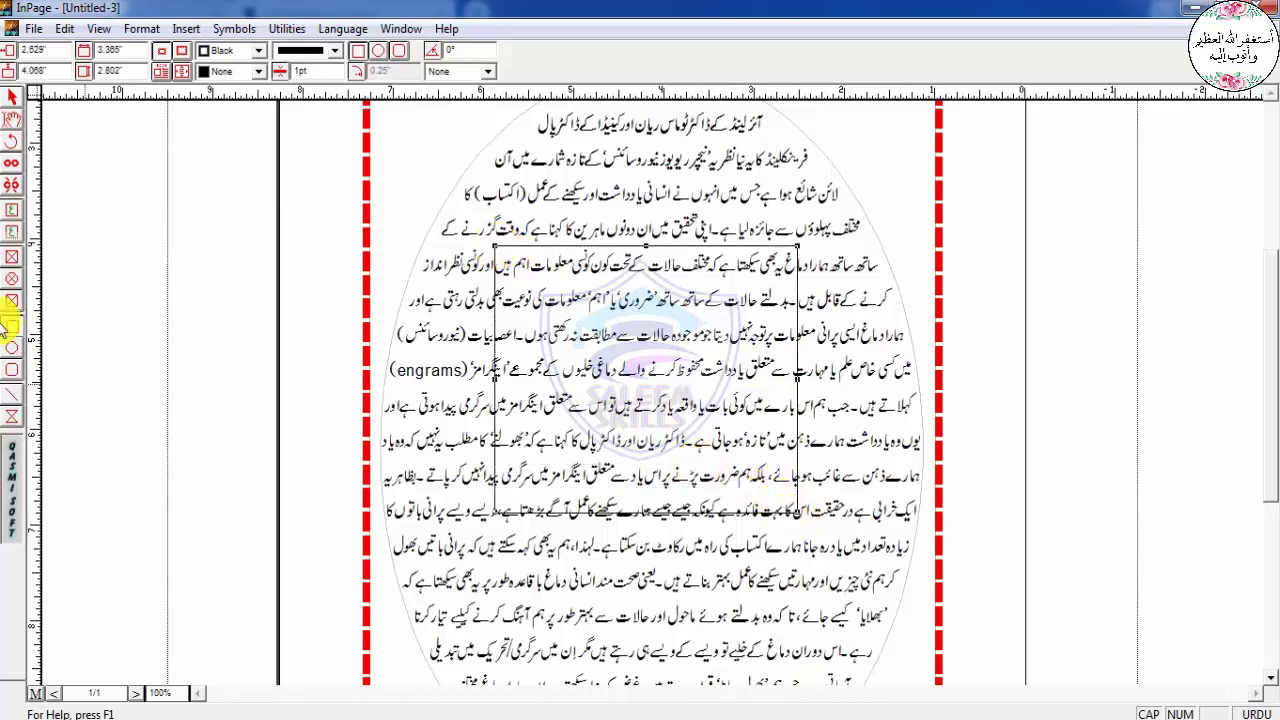
left_click(663, 280)
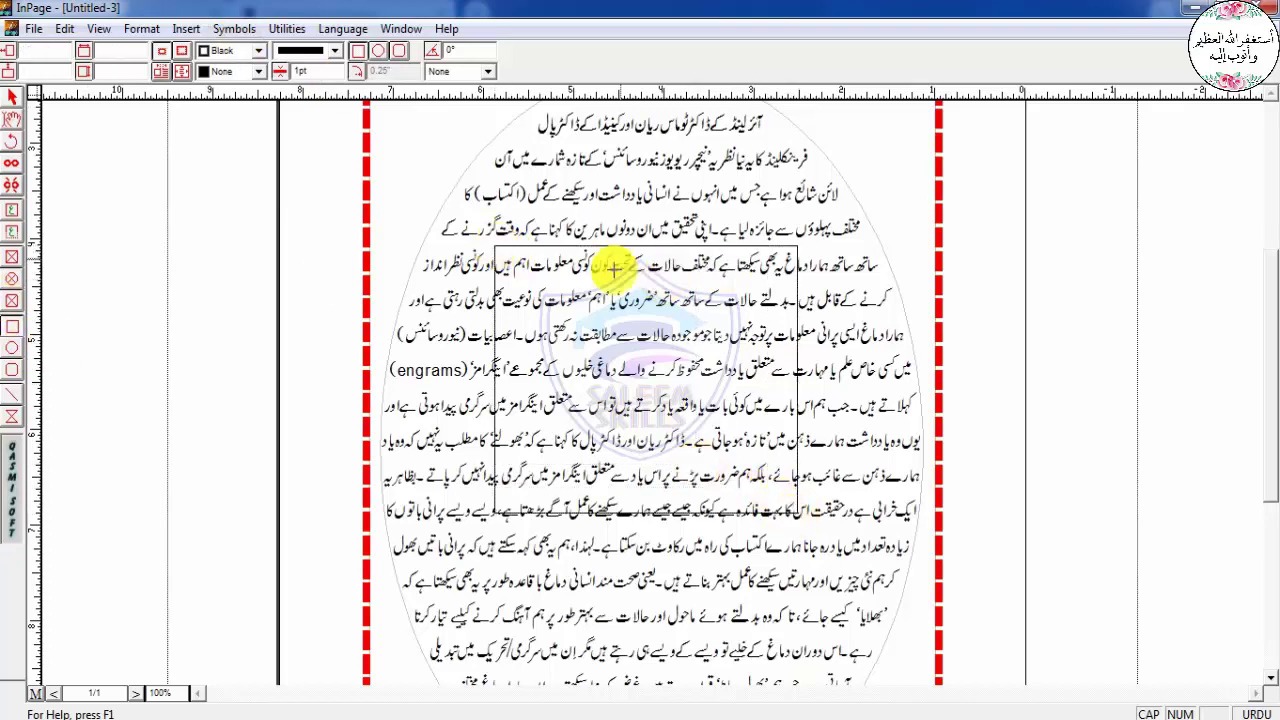
left_click(13, 97)
left_click(730, 457)
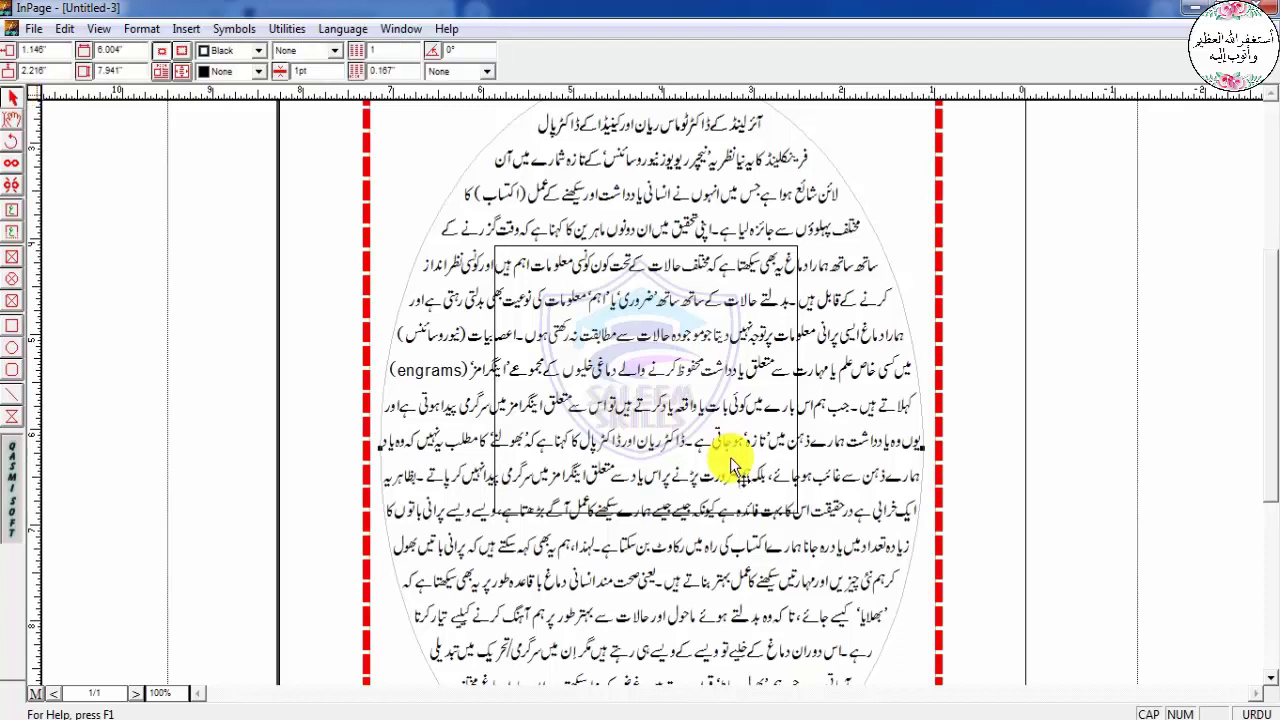
Select the drawn rectangle by its edge and fill it with Magenta
left_click(542, 243)
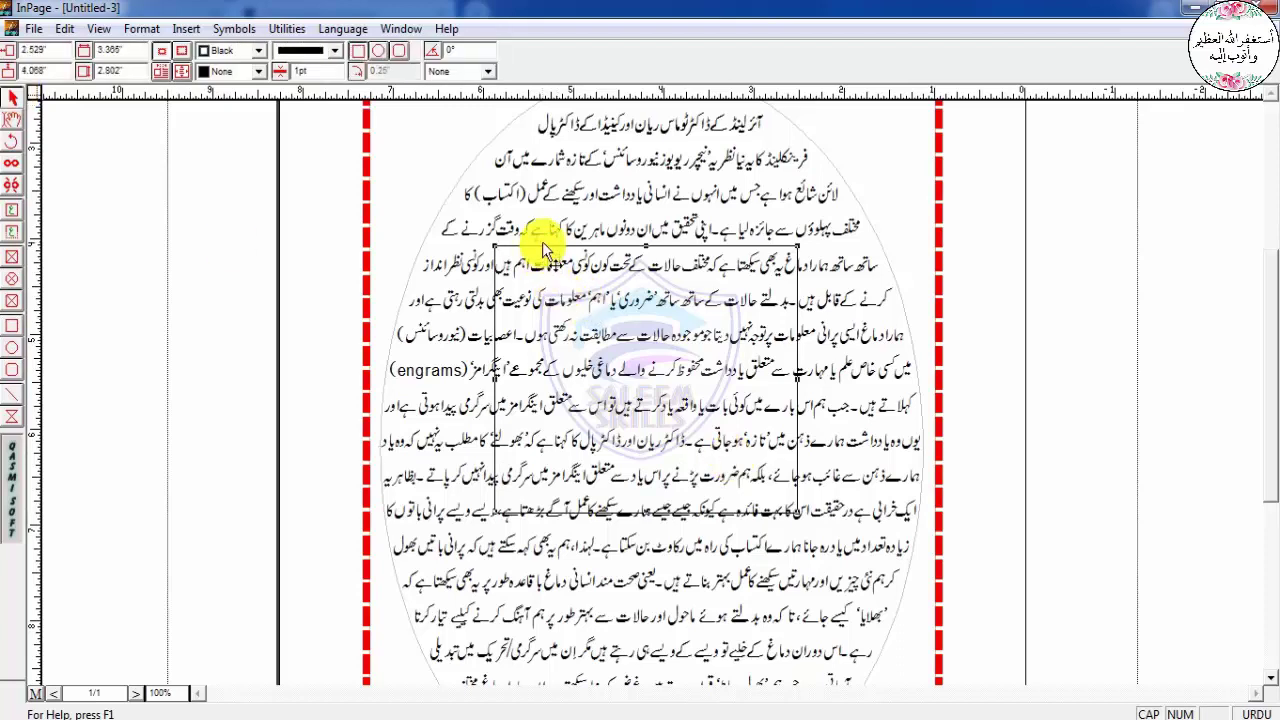
left_click(245, 72)
scroll(243, 135, "down", 2)
scroll(243, 140, "down", 1)
left_click(240, 142)
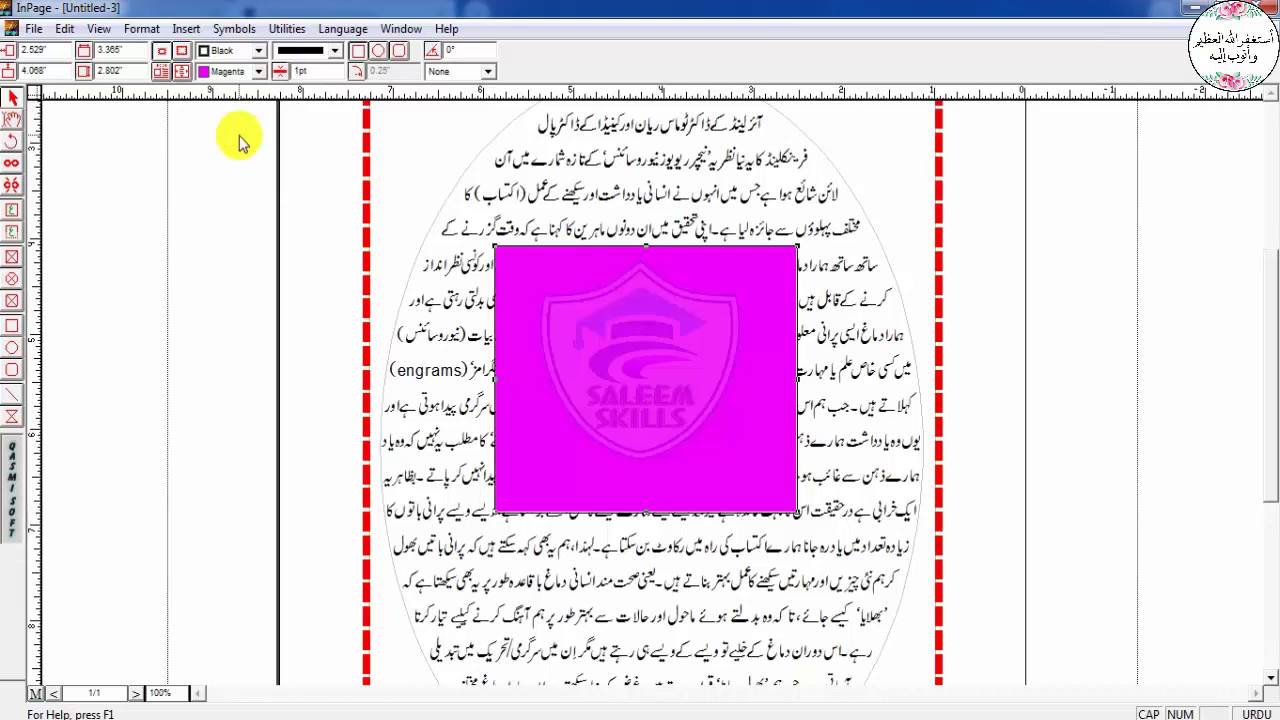
Set the magenta rectangle's inset to .2 on all four sides, keeping Inset Only with graphic frame enabled
double_click(646, 306)
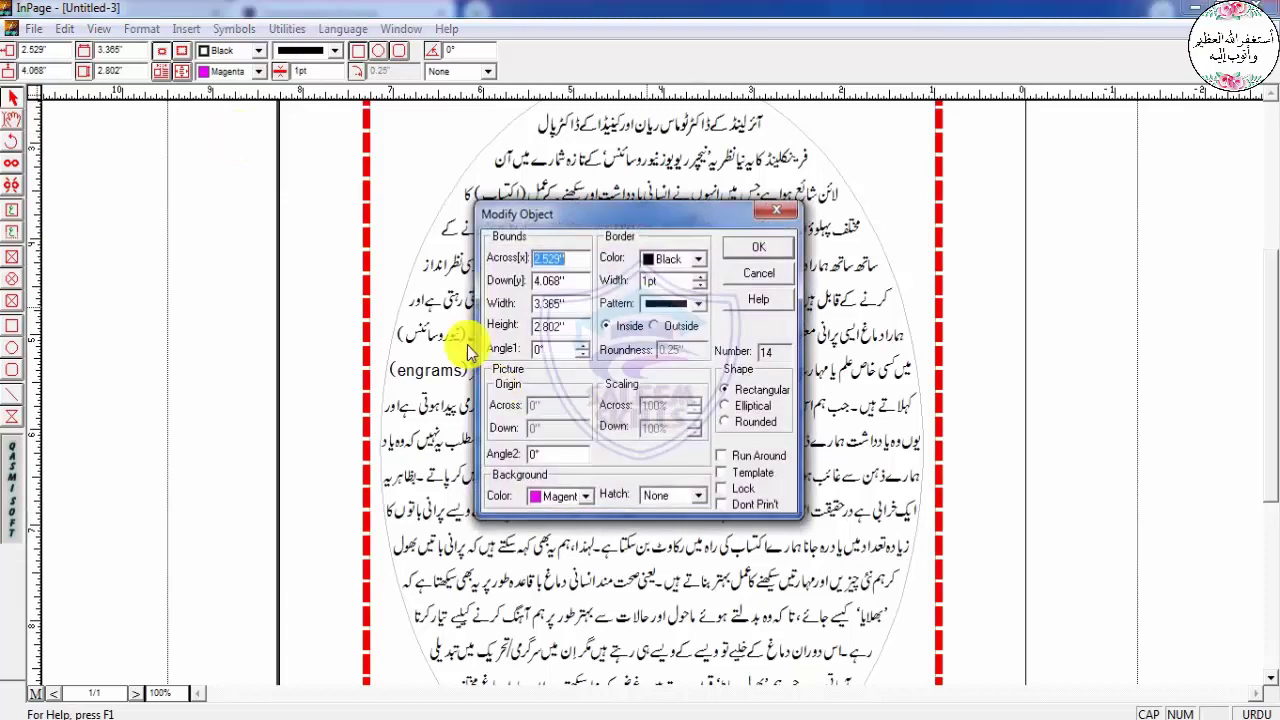
key("Return")
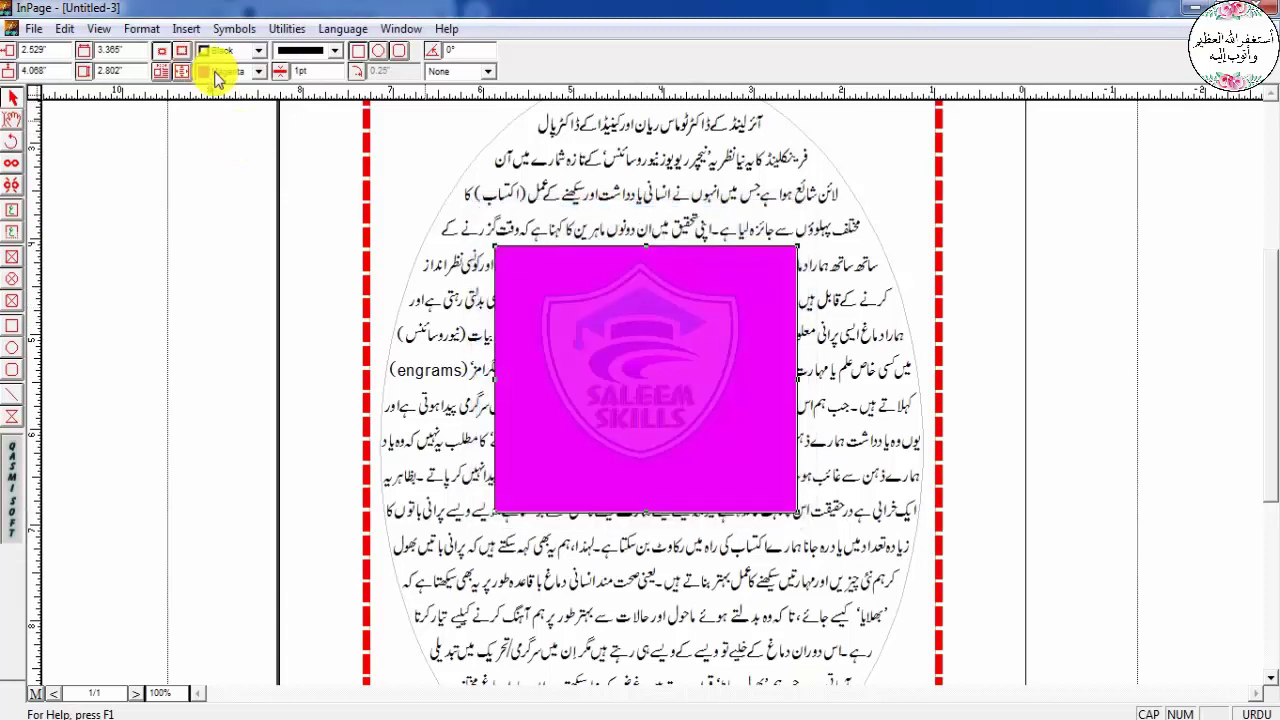
left_click(140, 28)
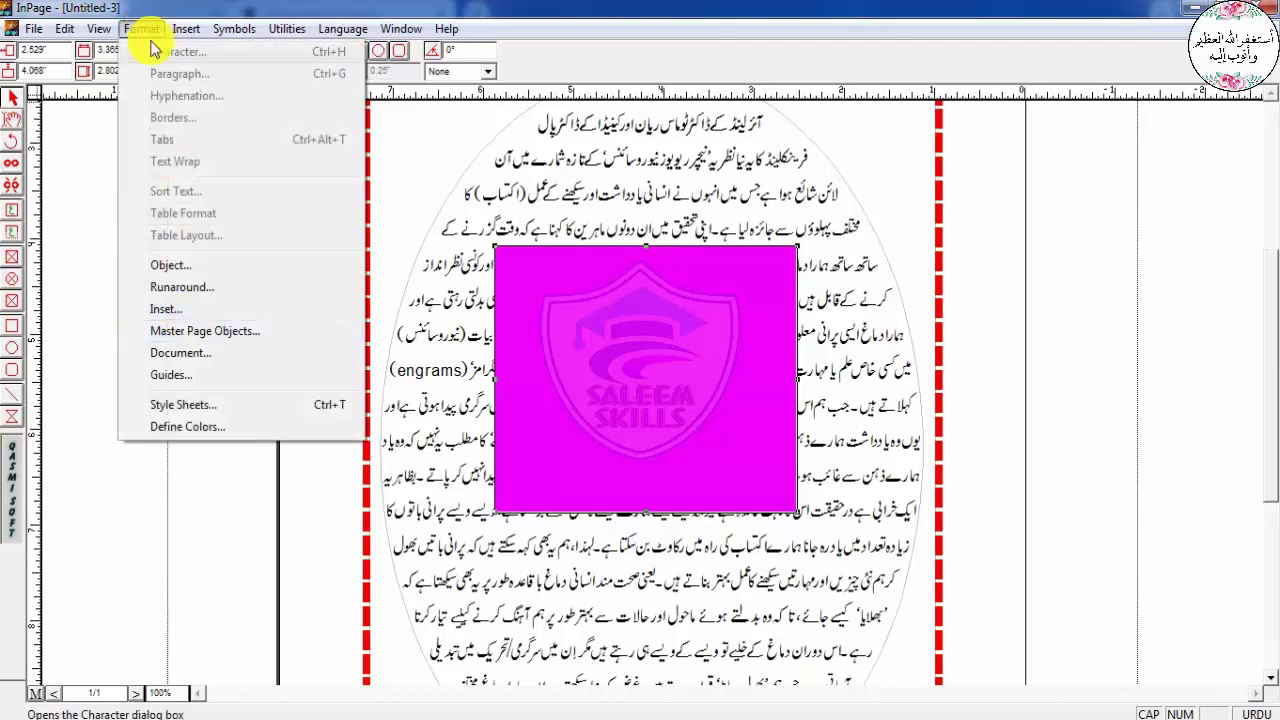
left_click(180, 320)
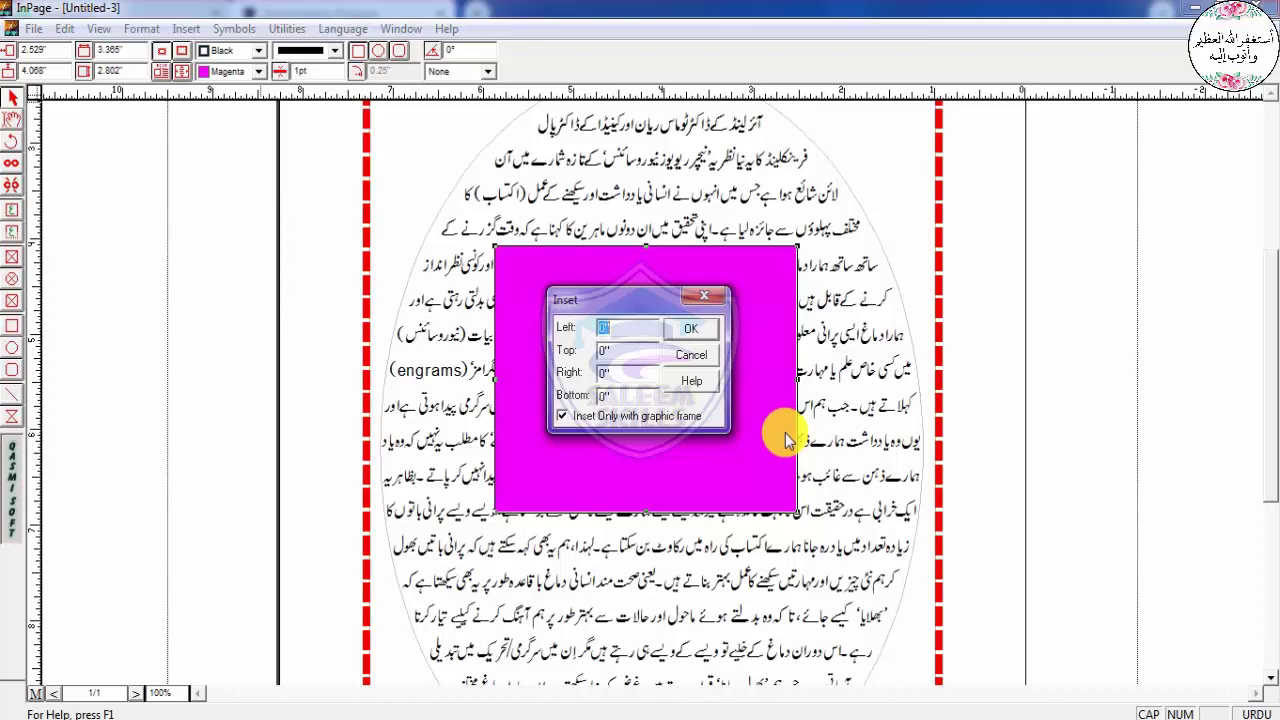
key("BackSpace")
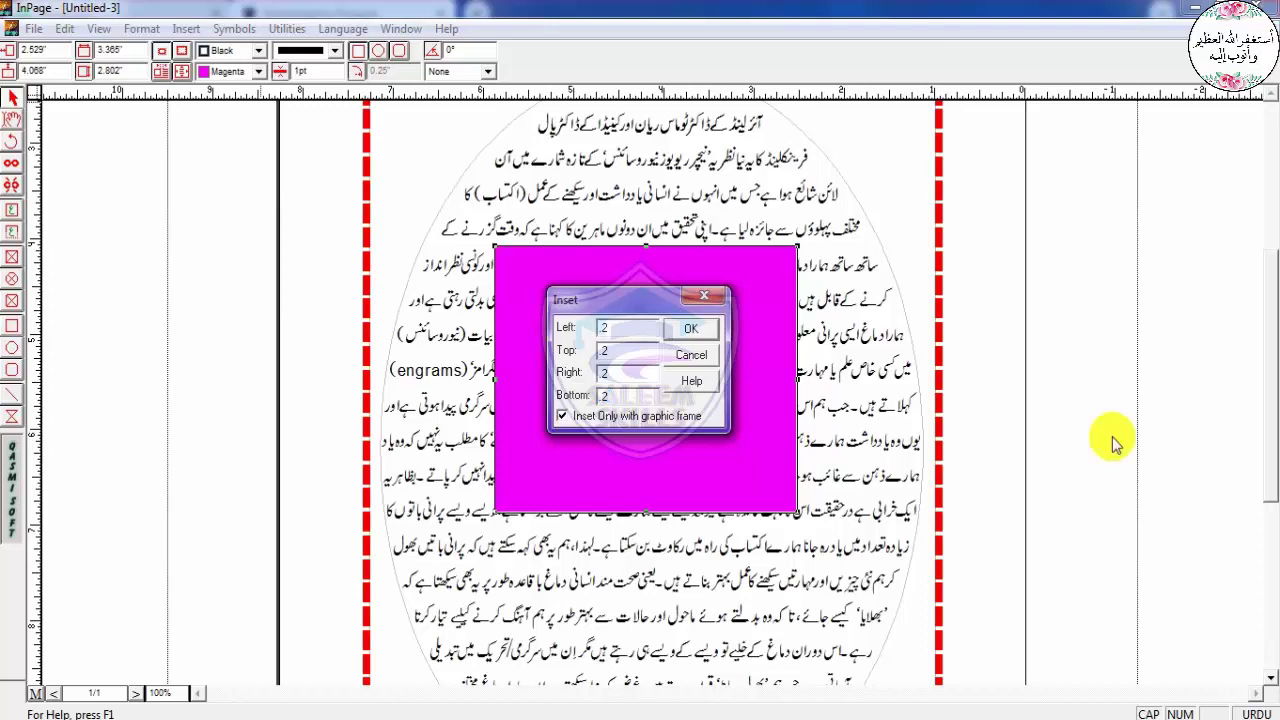
left_click(690, 328)
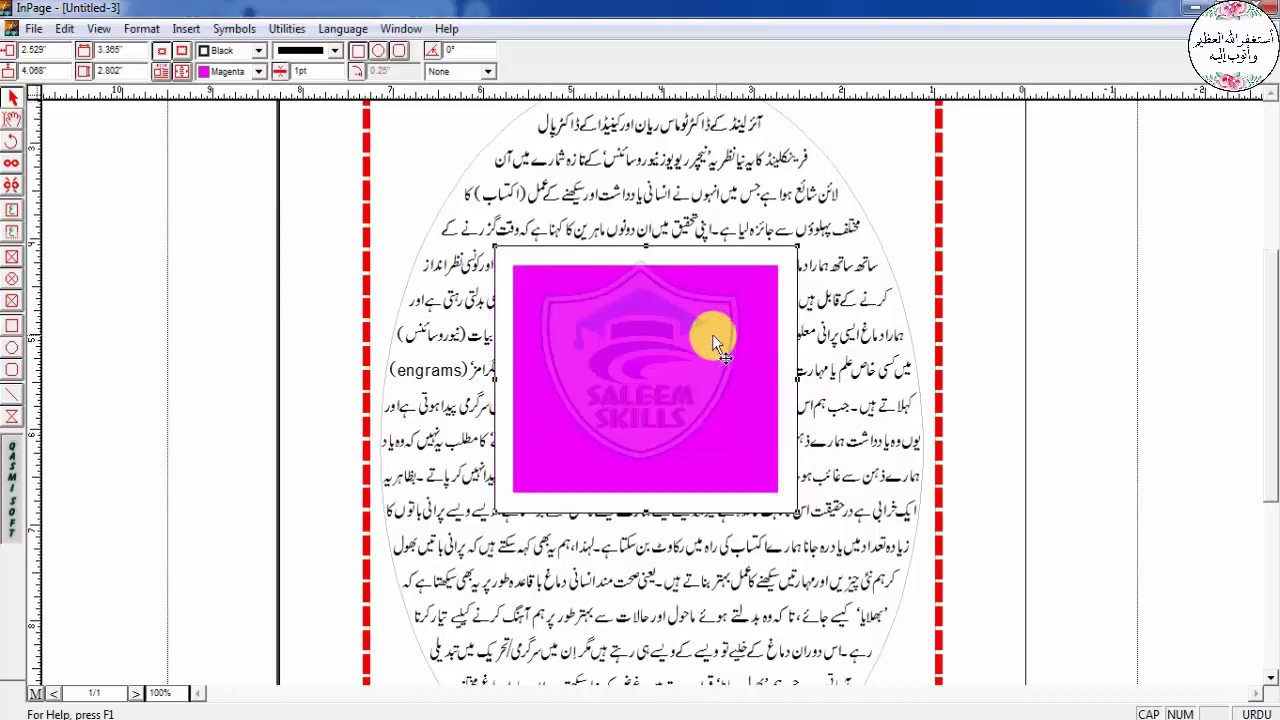